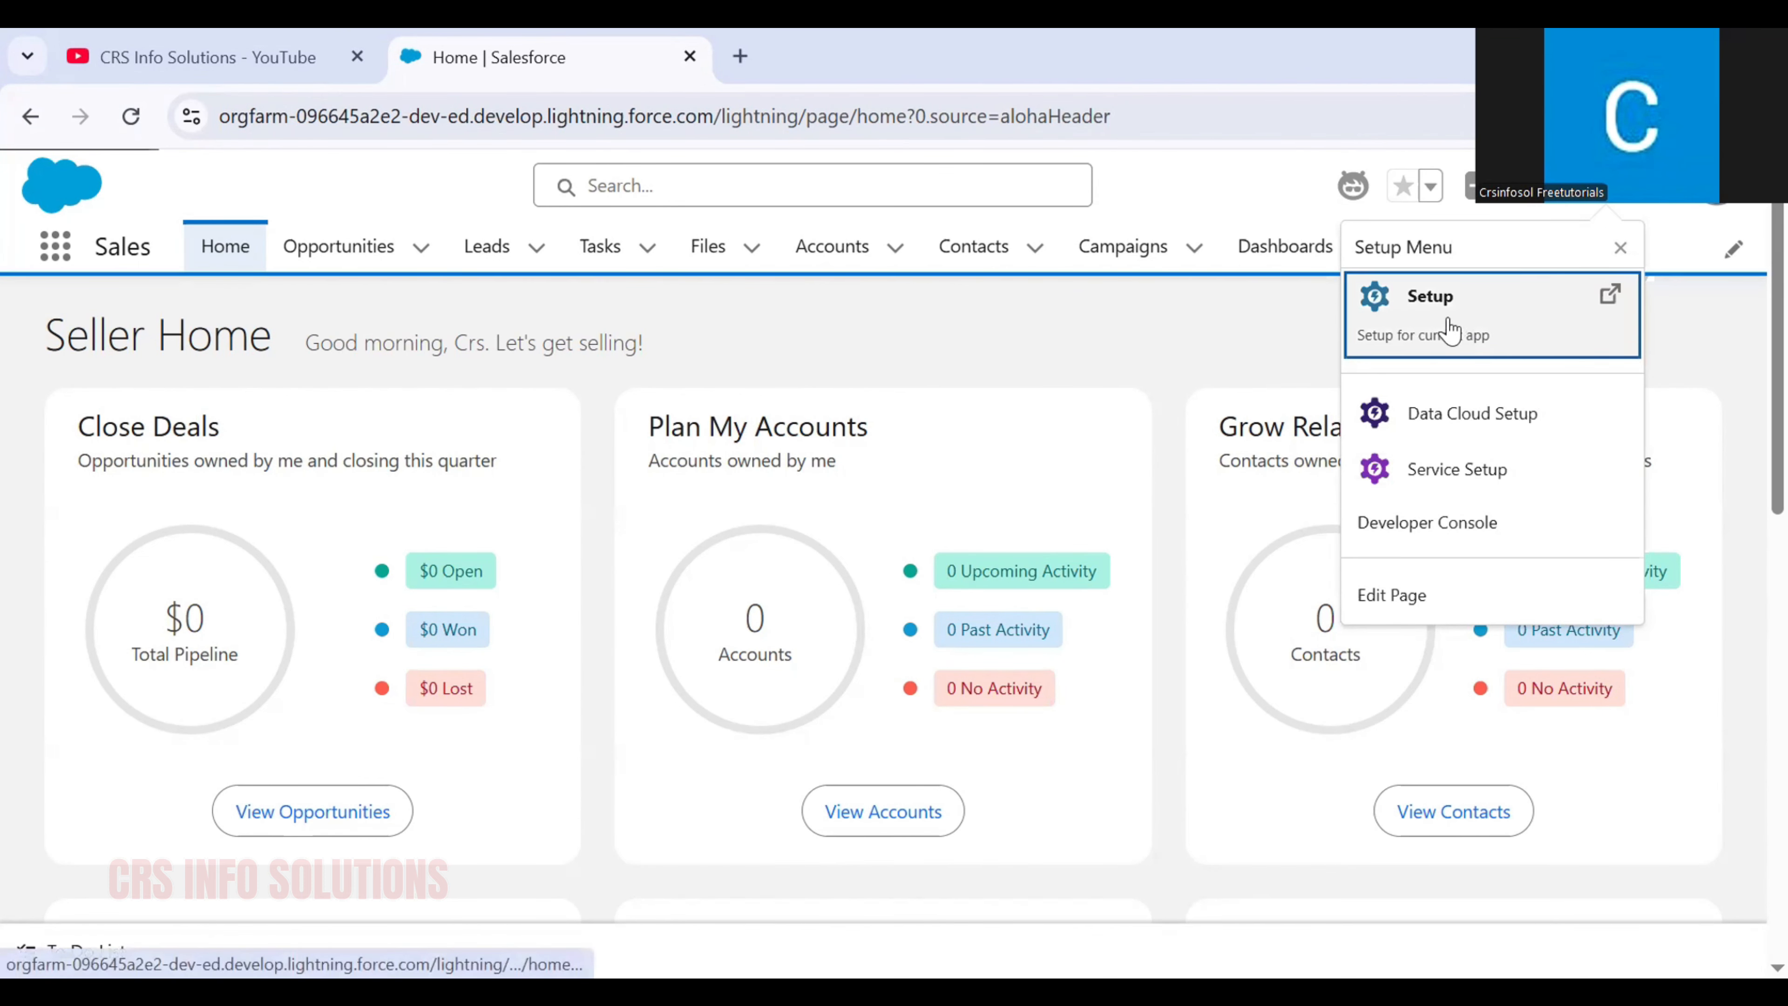
Step: Open Setup's Object Manager, search for "book" and open the Book custom object
{"action": "left_click", "coordinate": [1453, 336]}
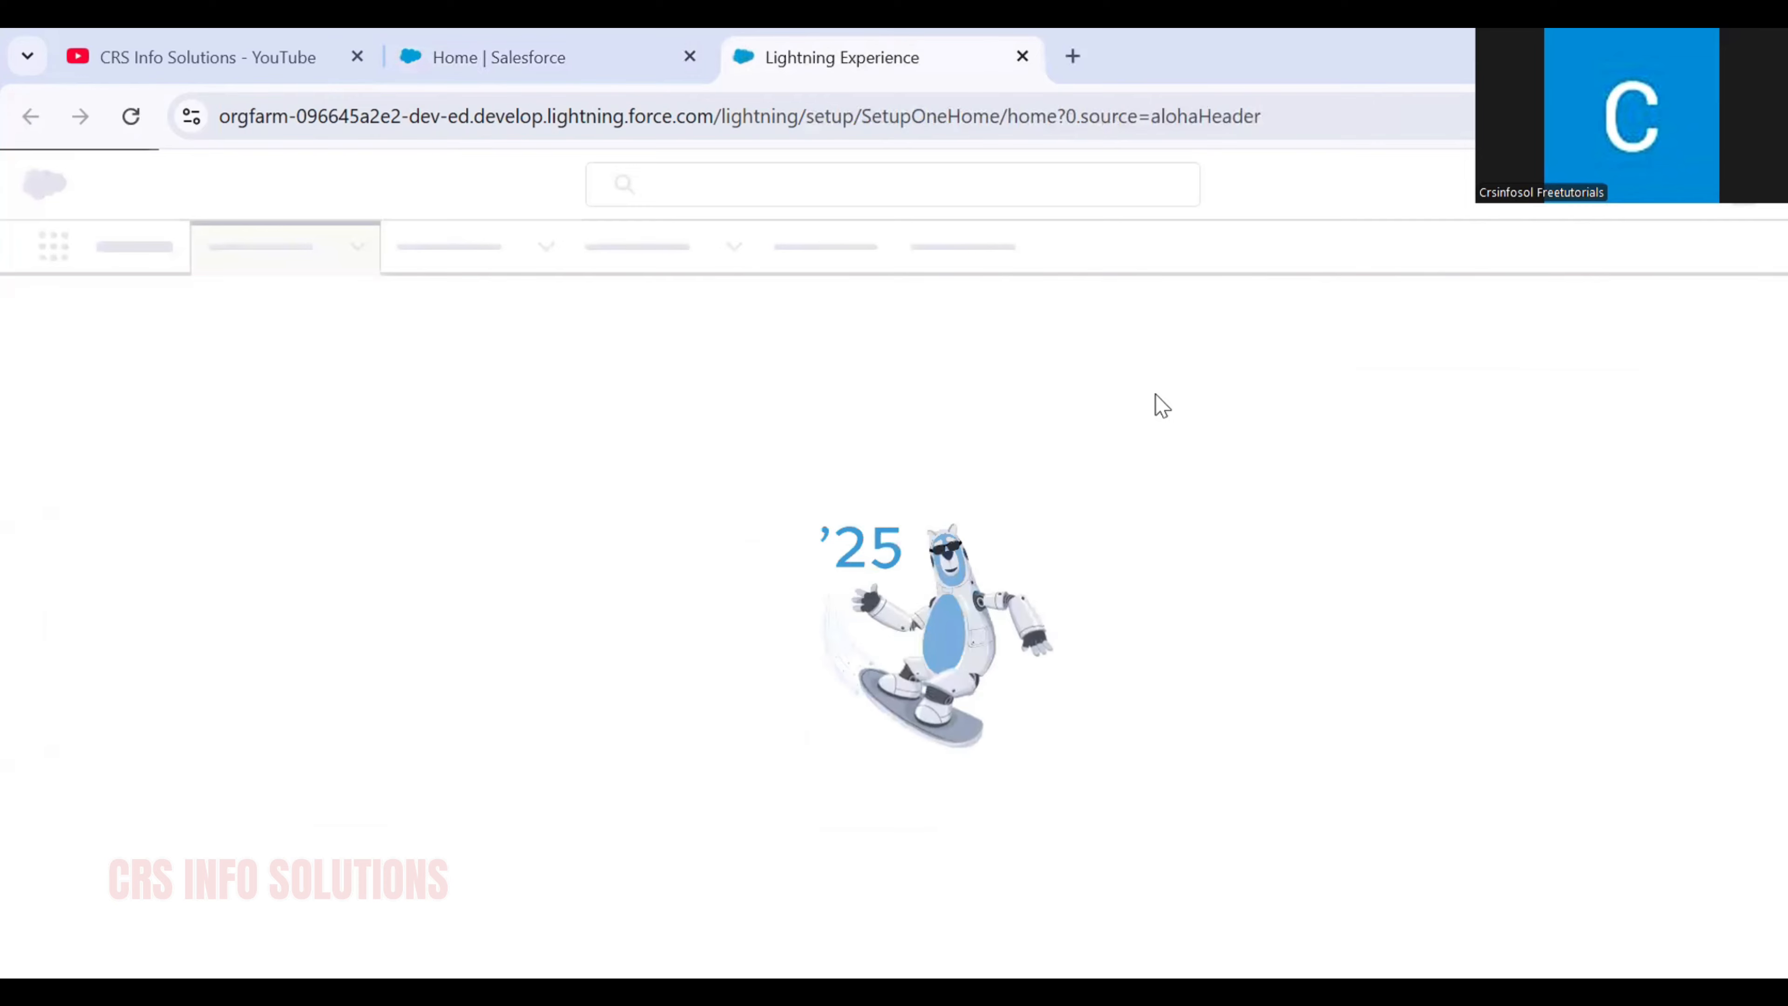
{"action": "left_click", "coordinate": [307, 255]}
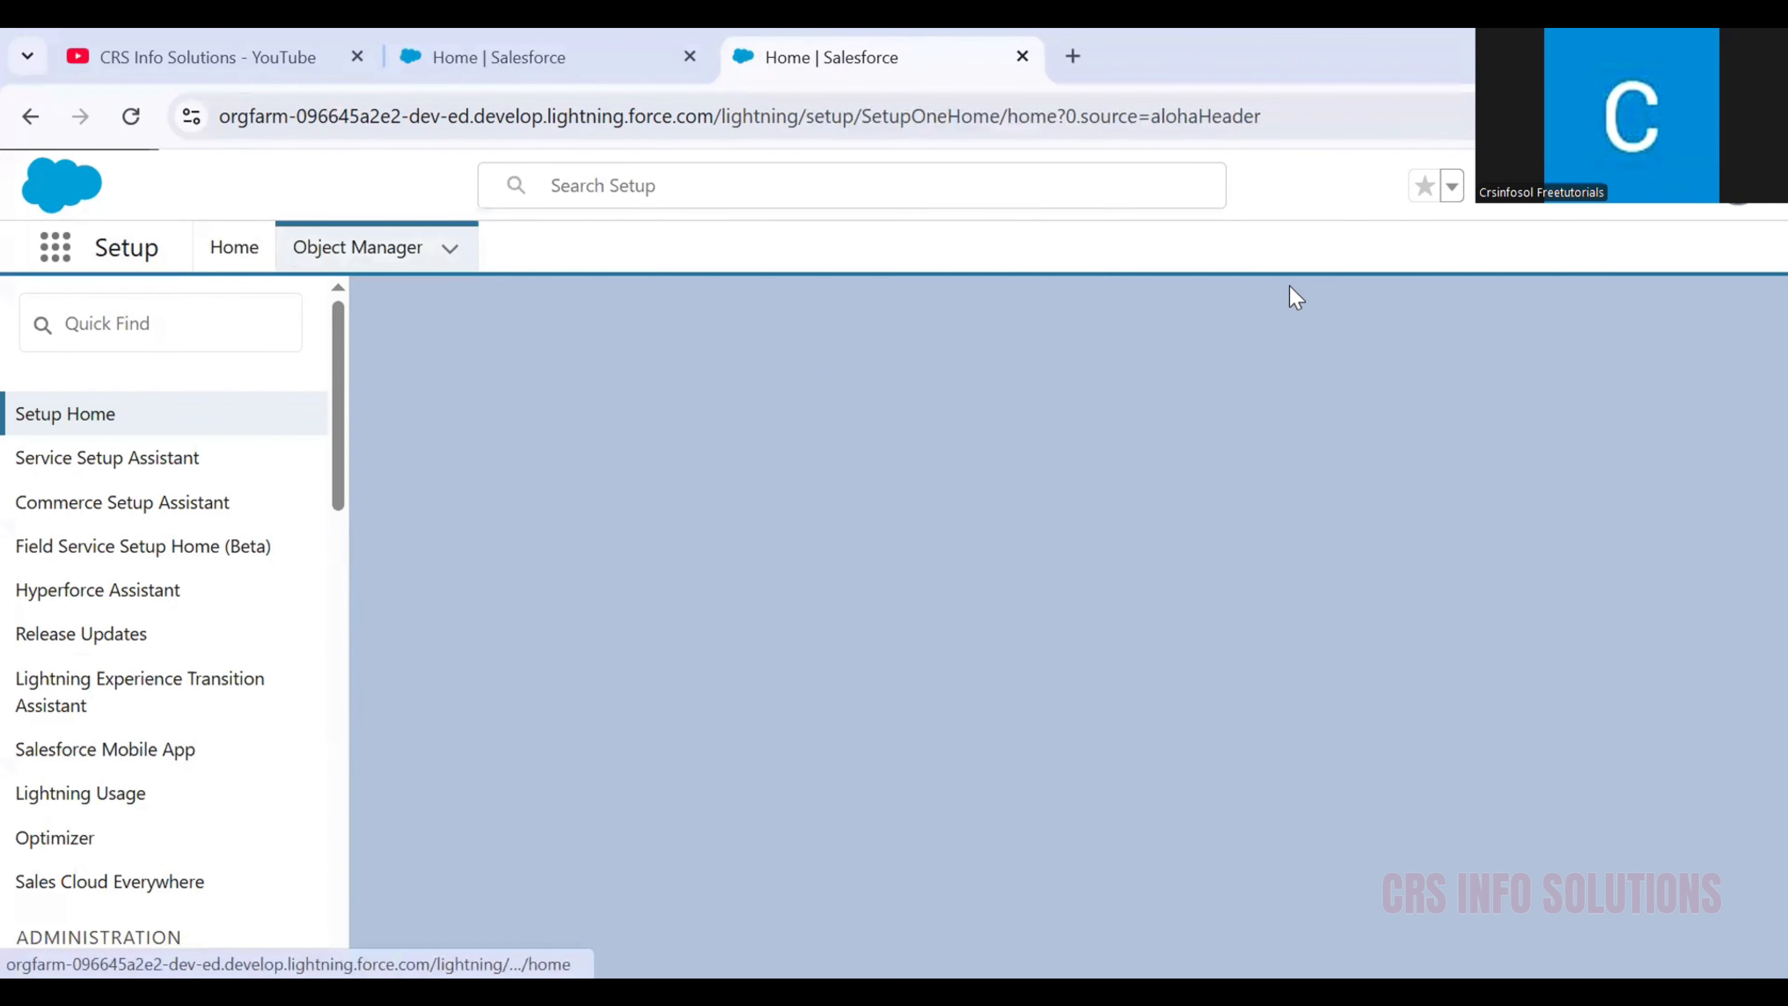
{"action": "left_click", "coordinate": [1348, 342]}
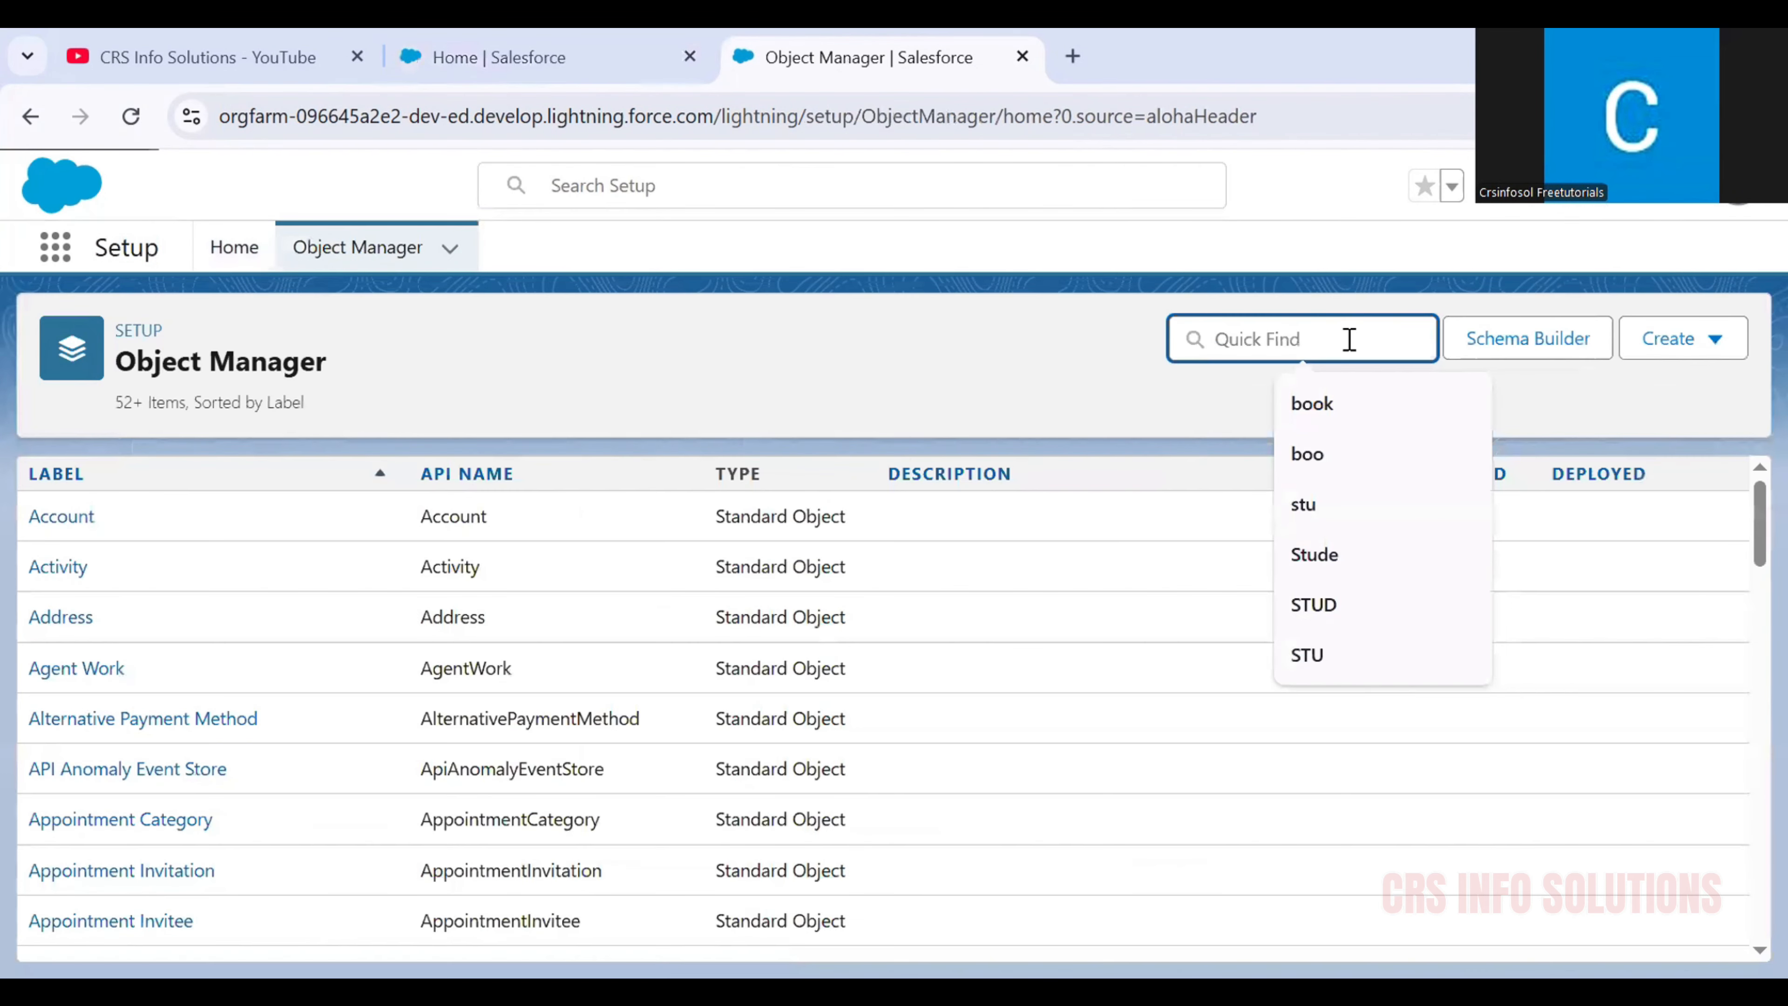
{"action": "type", "text": "book"}
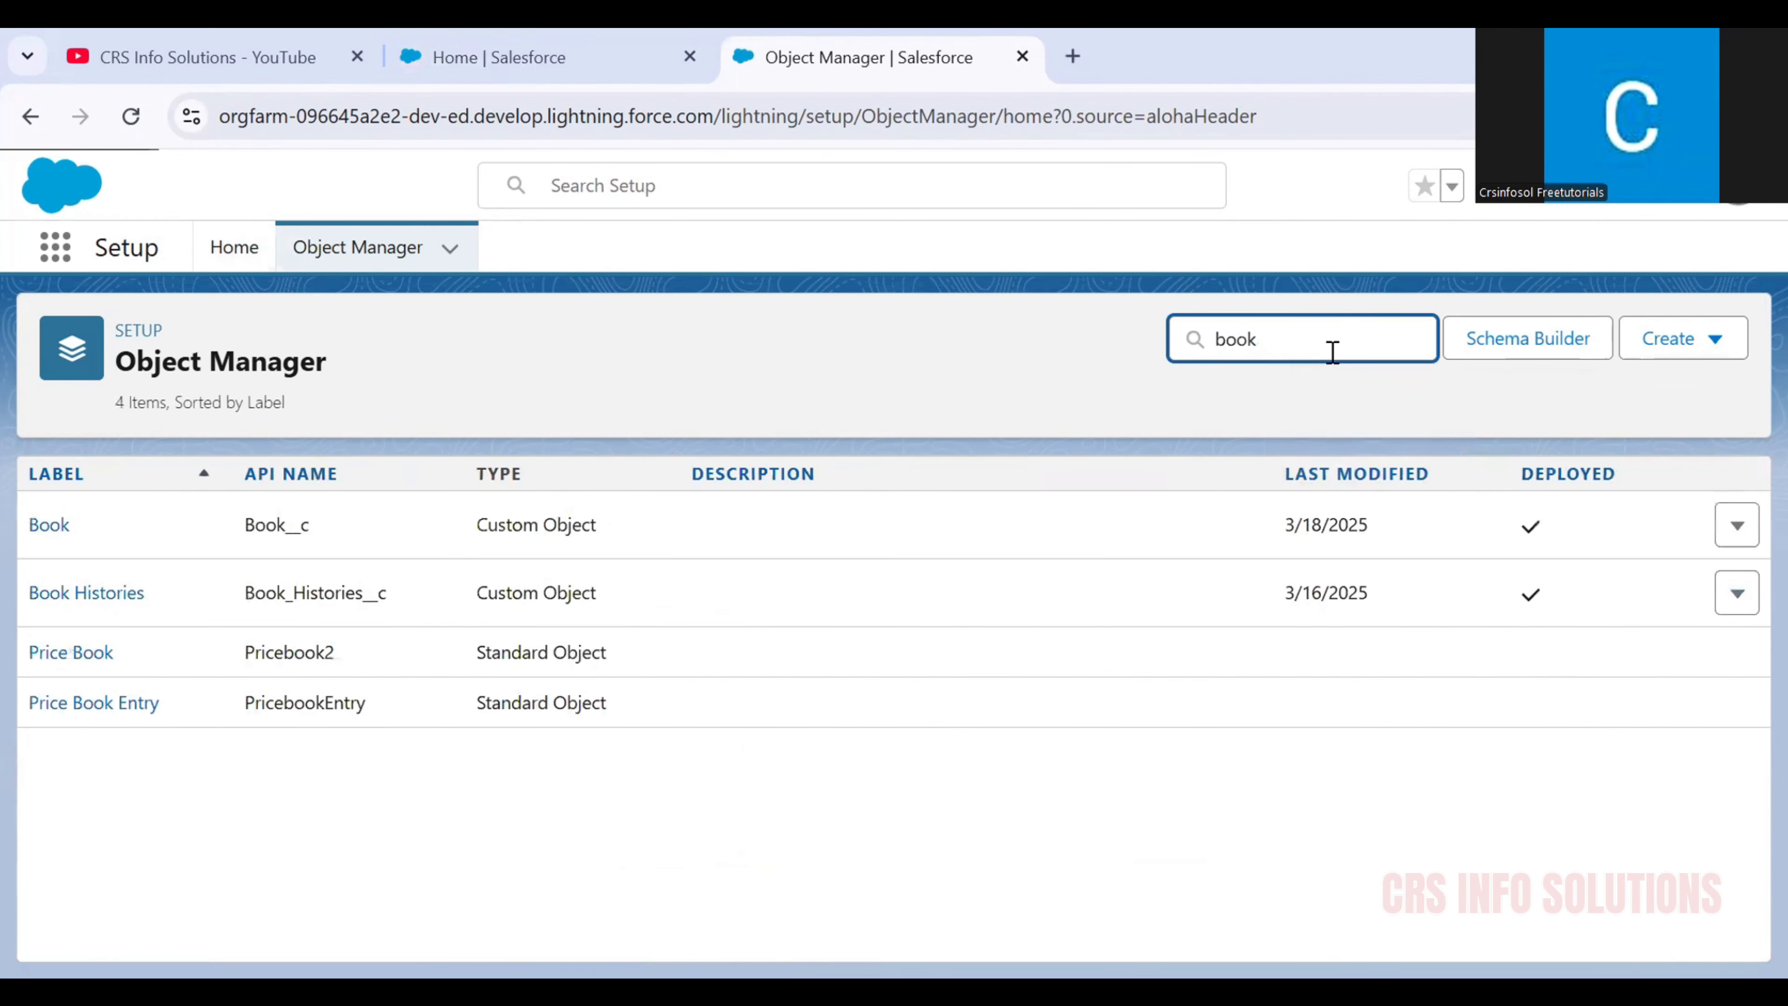
{"action": "left_click", "coordinate": [52, 526]}
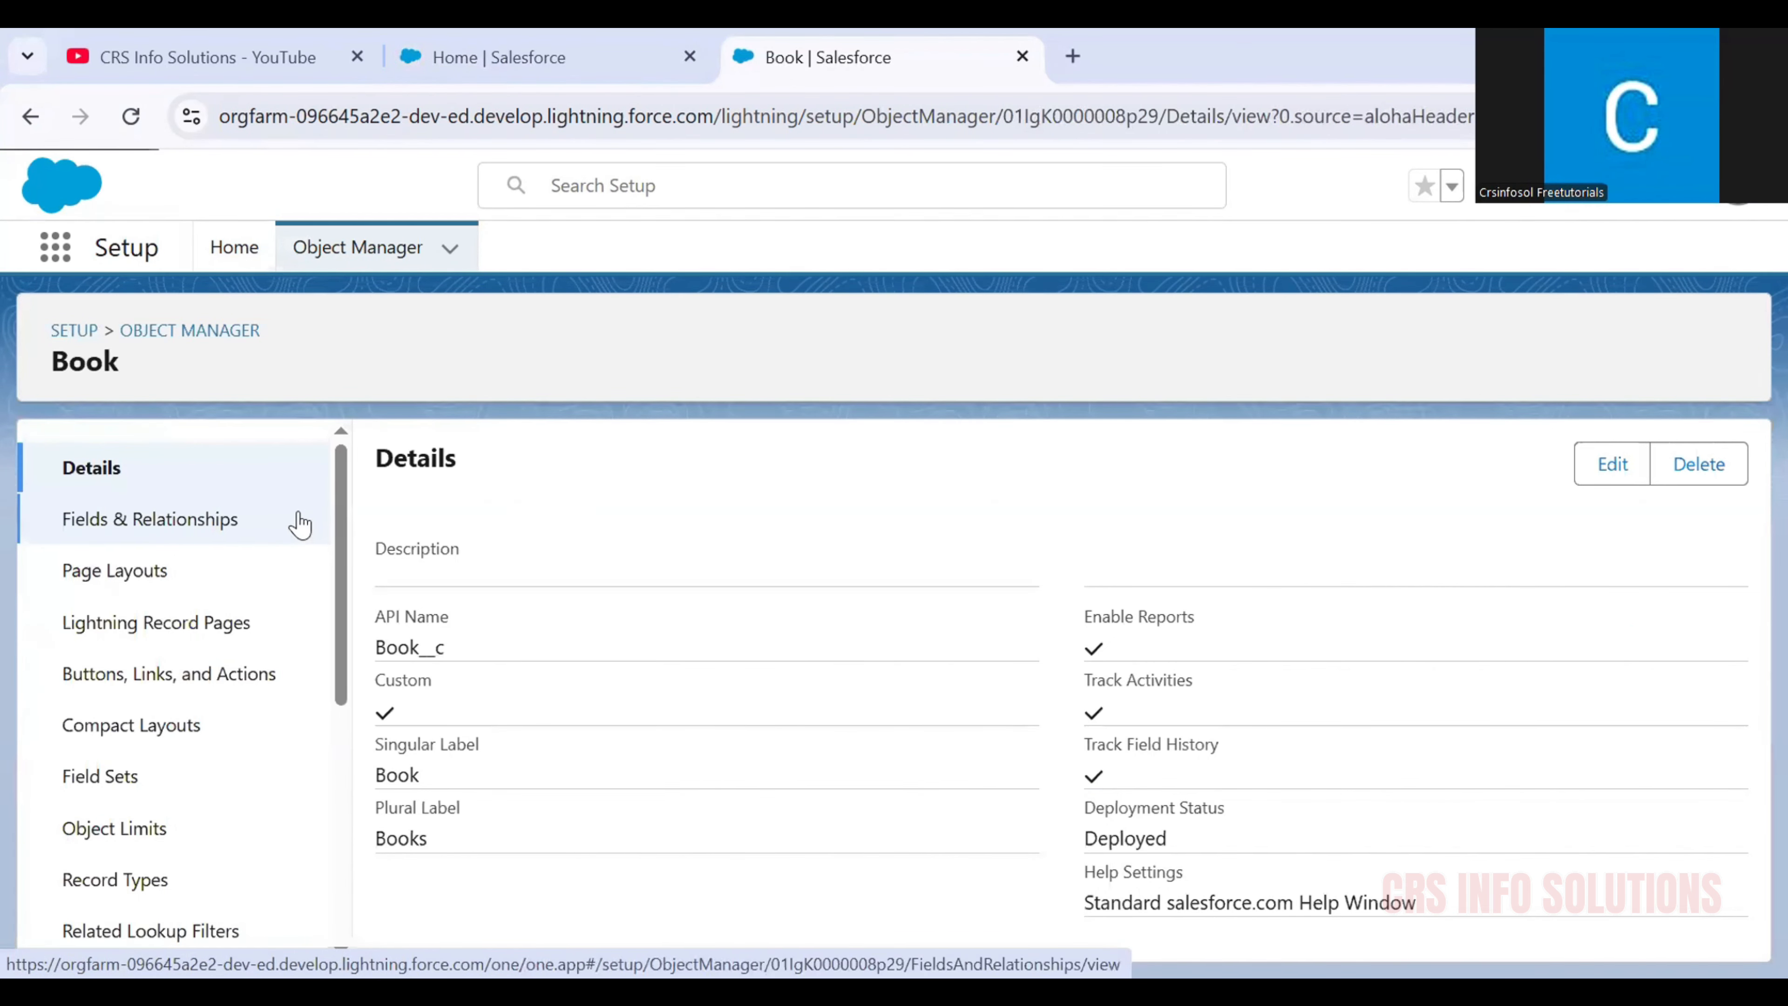
Step: Open book record 54637 from the Books list in the Sales app to view its details
{"action": "scroll", "coordinate": [297, 525], "scroll_direction": "down", "scroll_amount": 1}
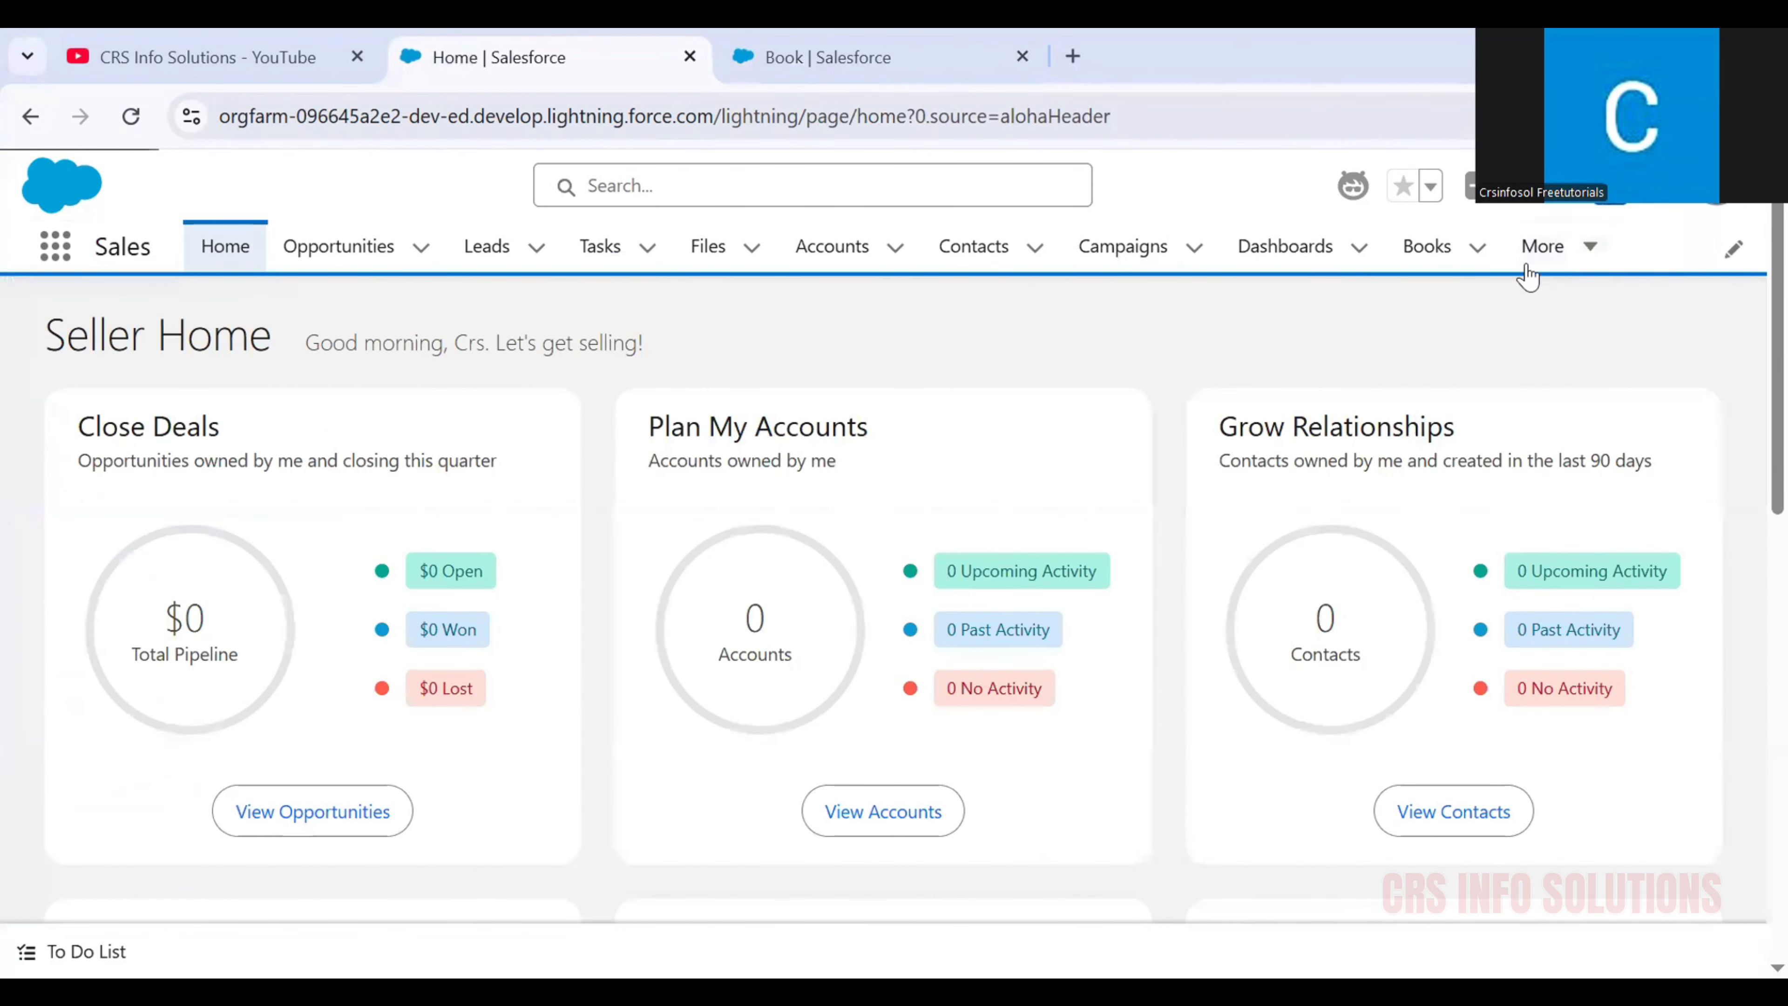
{"action": "left_click", "coordinate": [1439, 262]}
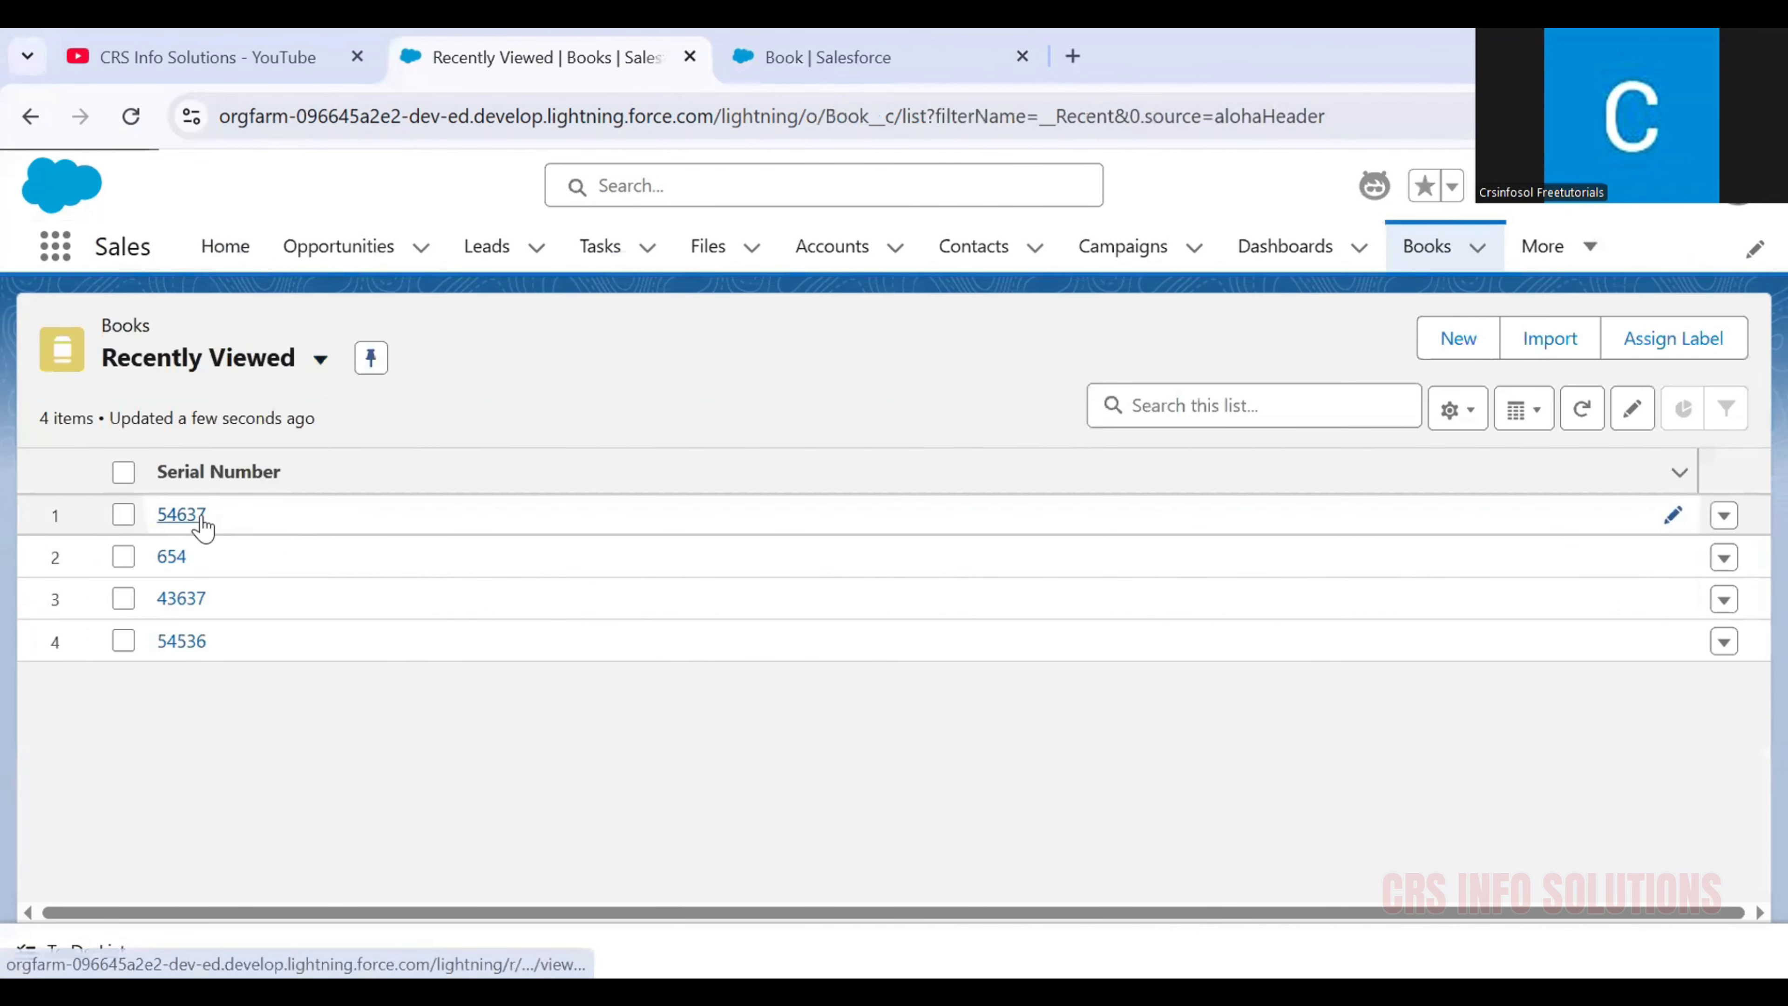
{"action": "left_click", "coordinate": [200, 521]}
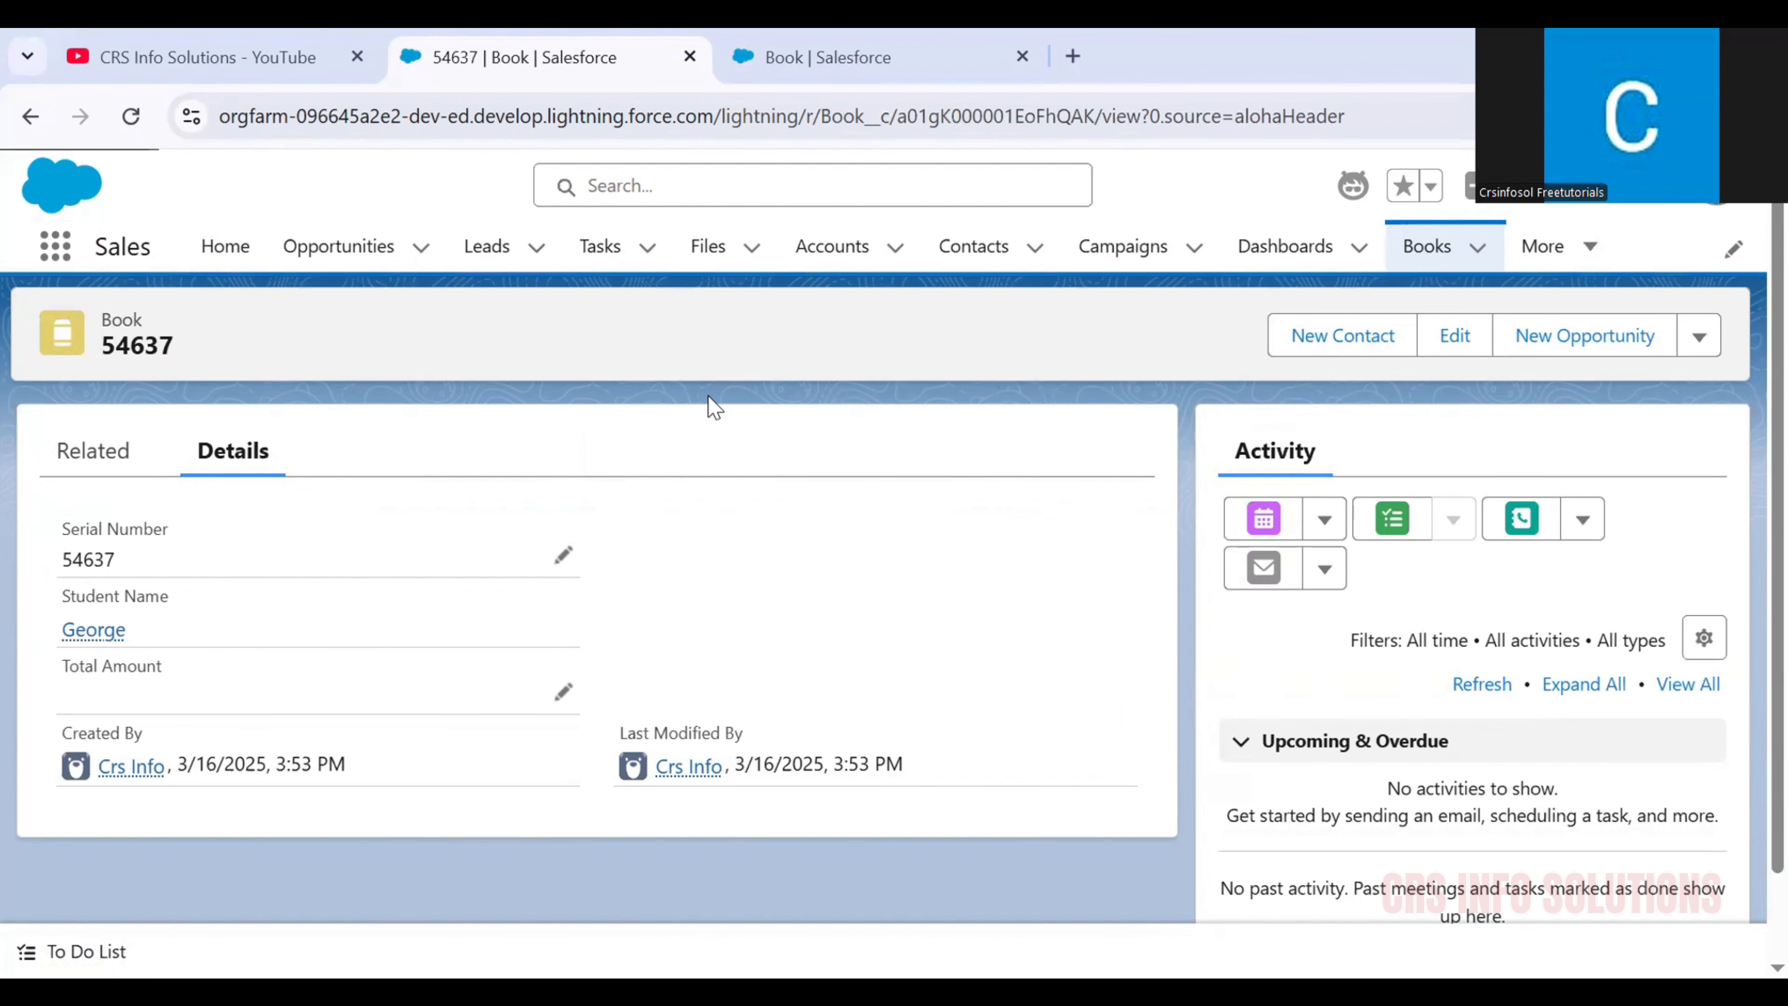
Step: Return to the Book object's setup and open its Book Layout page layout for editing
{"action": "left_click", "coordinate": [780, 31]}
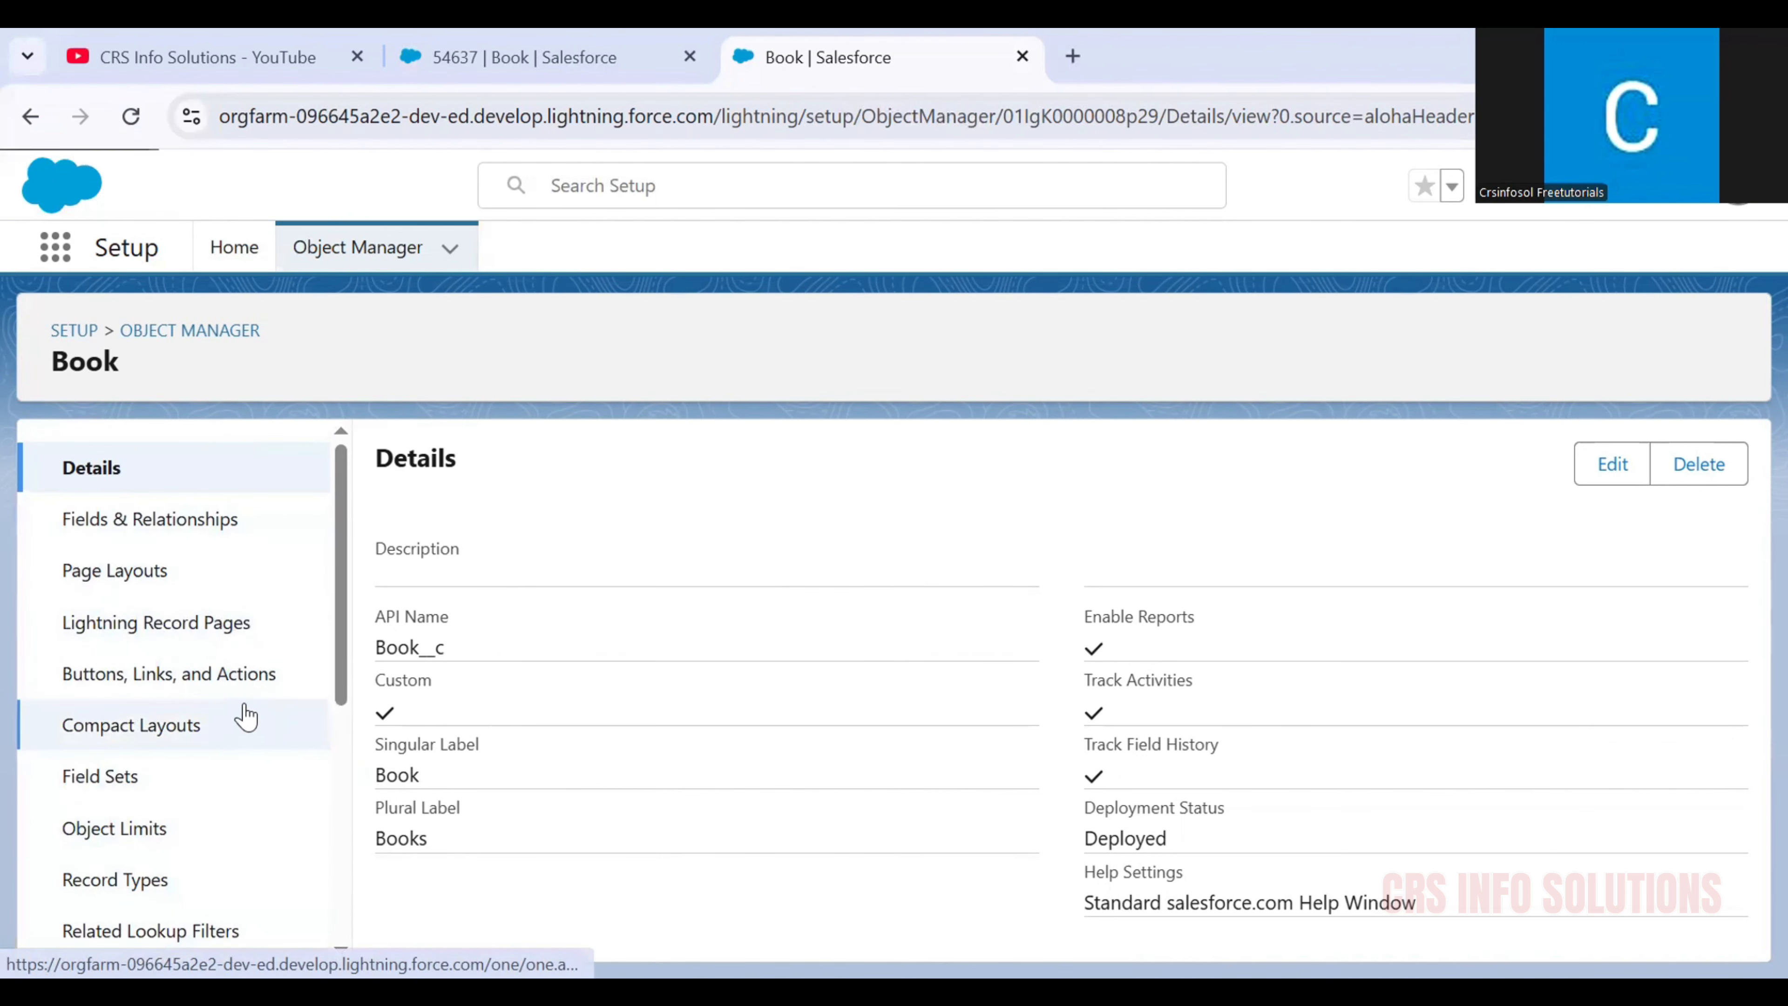
{"action": "scroll", "coordinate": [247, 718], "scroll_direction": "down", "scroll_amount": 3}
{"action": "scroll", "coordinate": [244, 717], "scroll_direction": "down", "scroll_amount": 2}
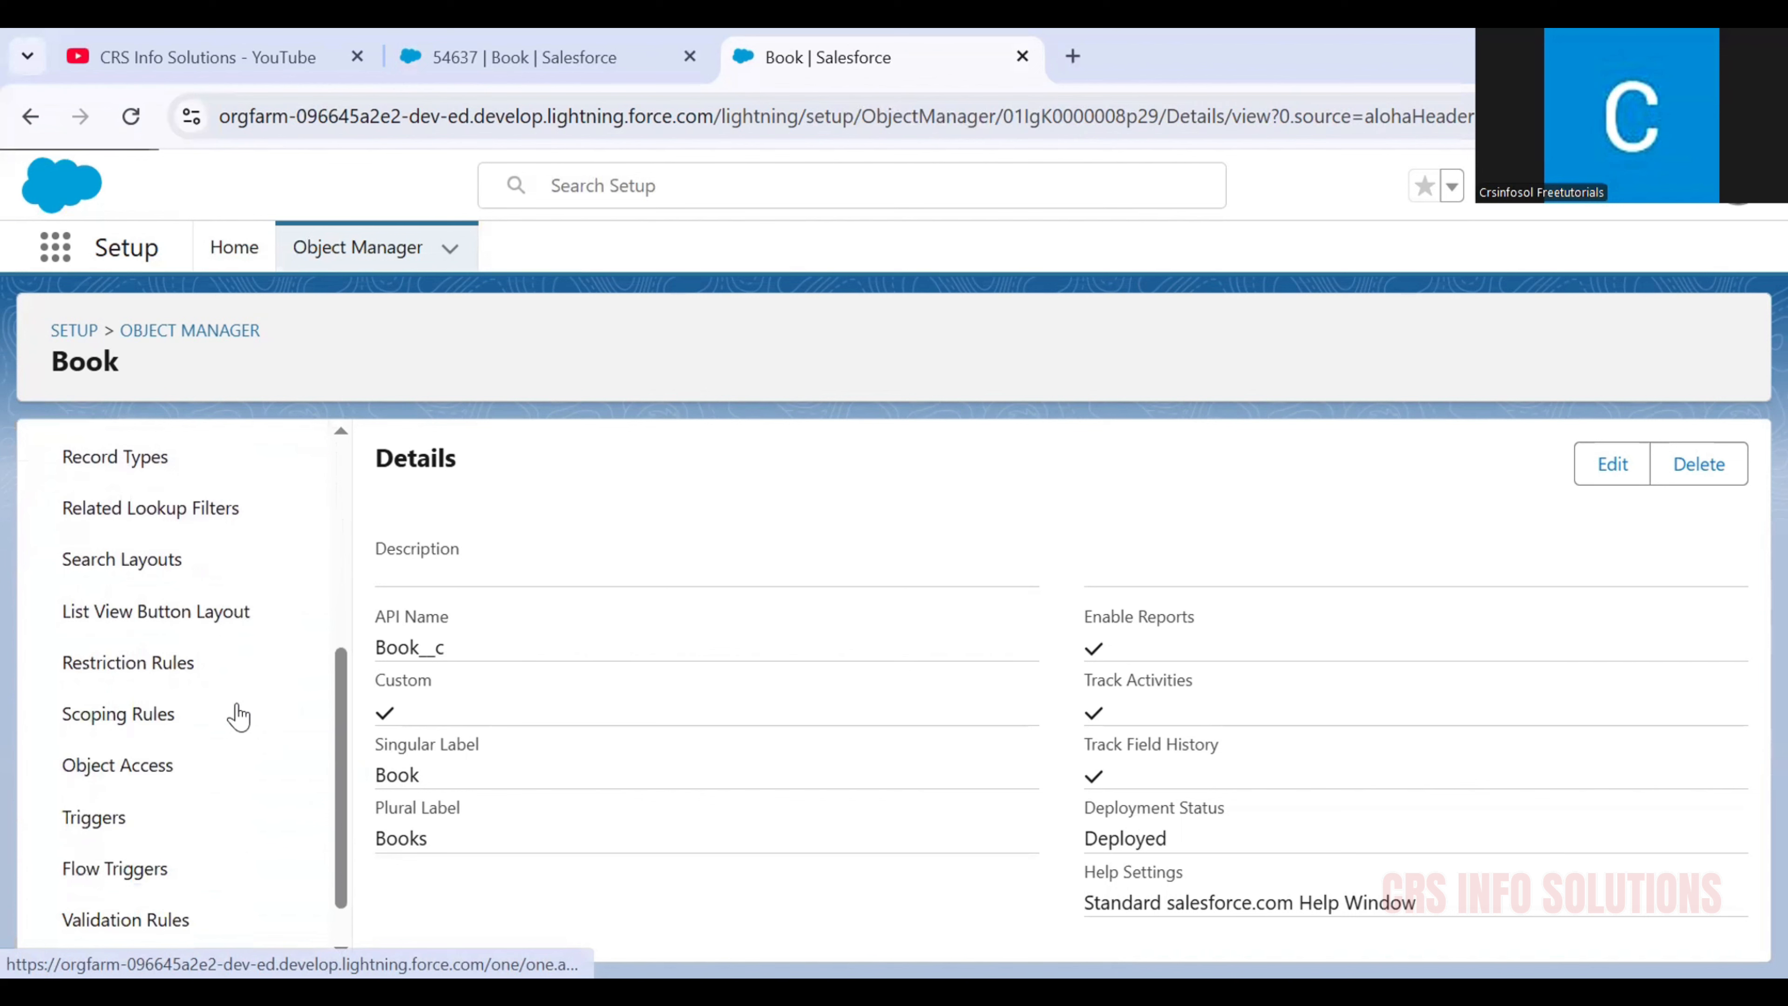
{"action": "scroll", "coordinate": [240, 716], "scroll_direction": "up", "scroll_amount": 5}
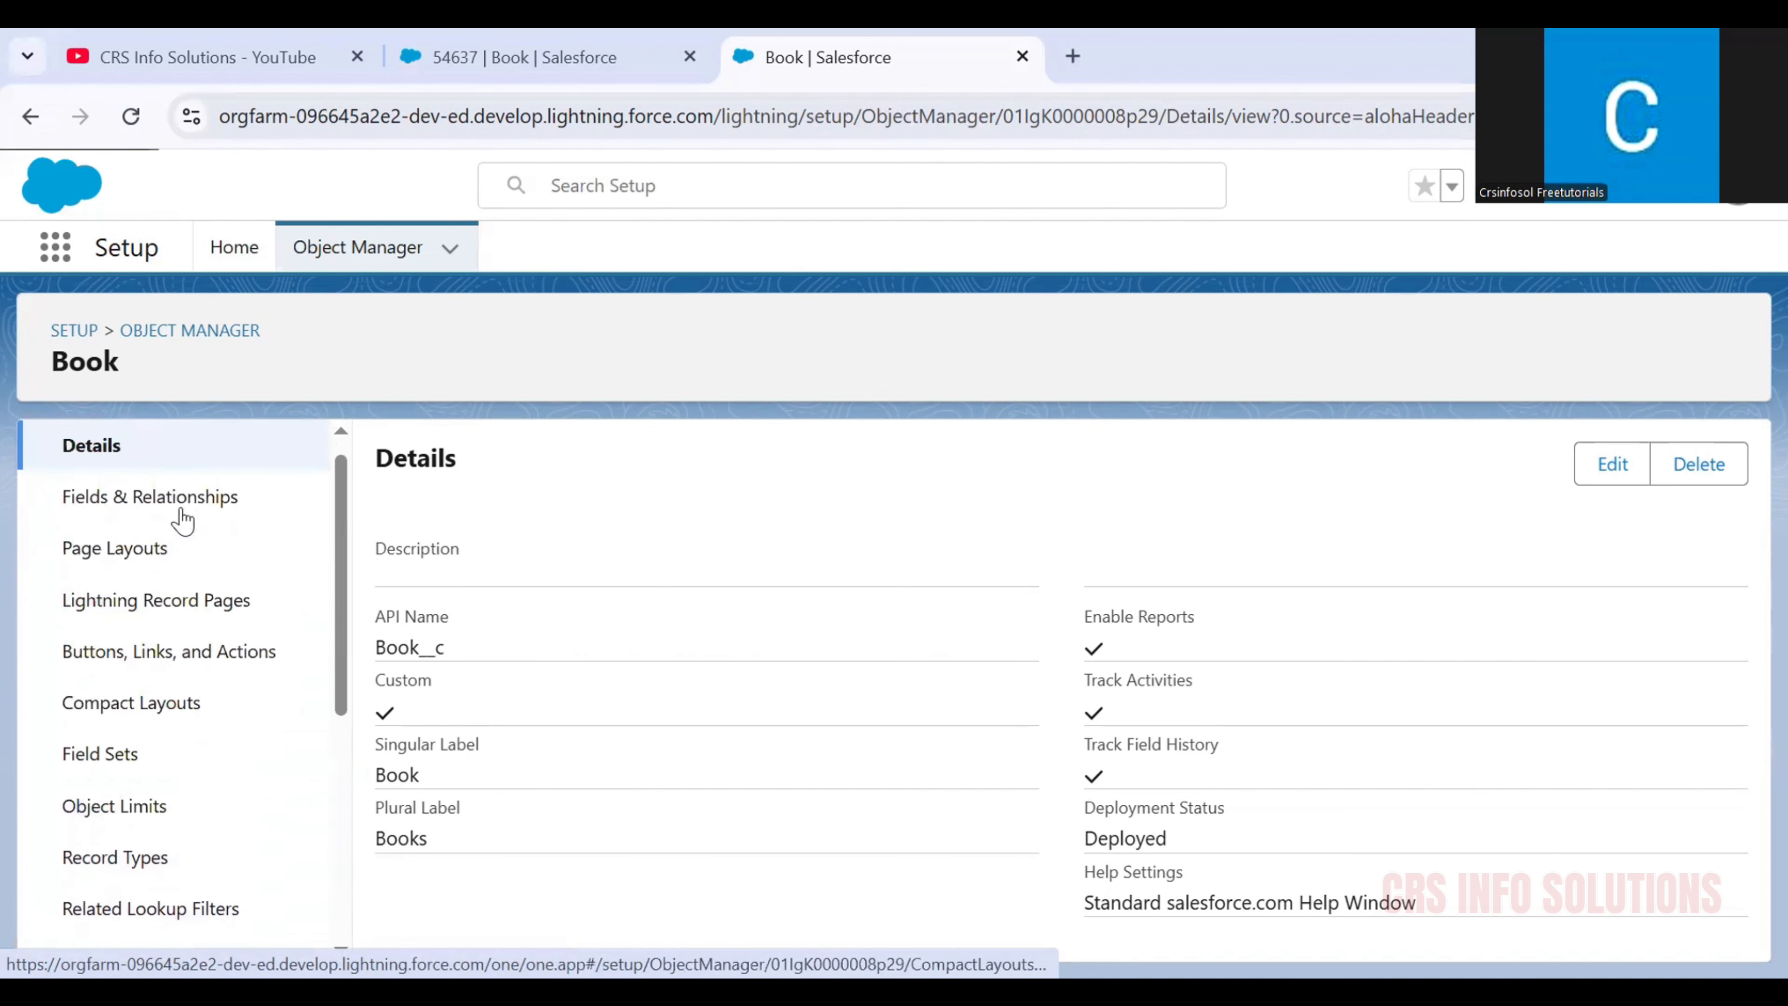
{"action": "scroll", "coordinate": [183, 520], "scroll_direction": "up", "scroll_amount": 1}
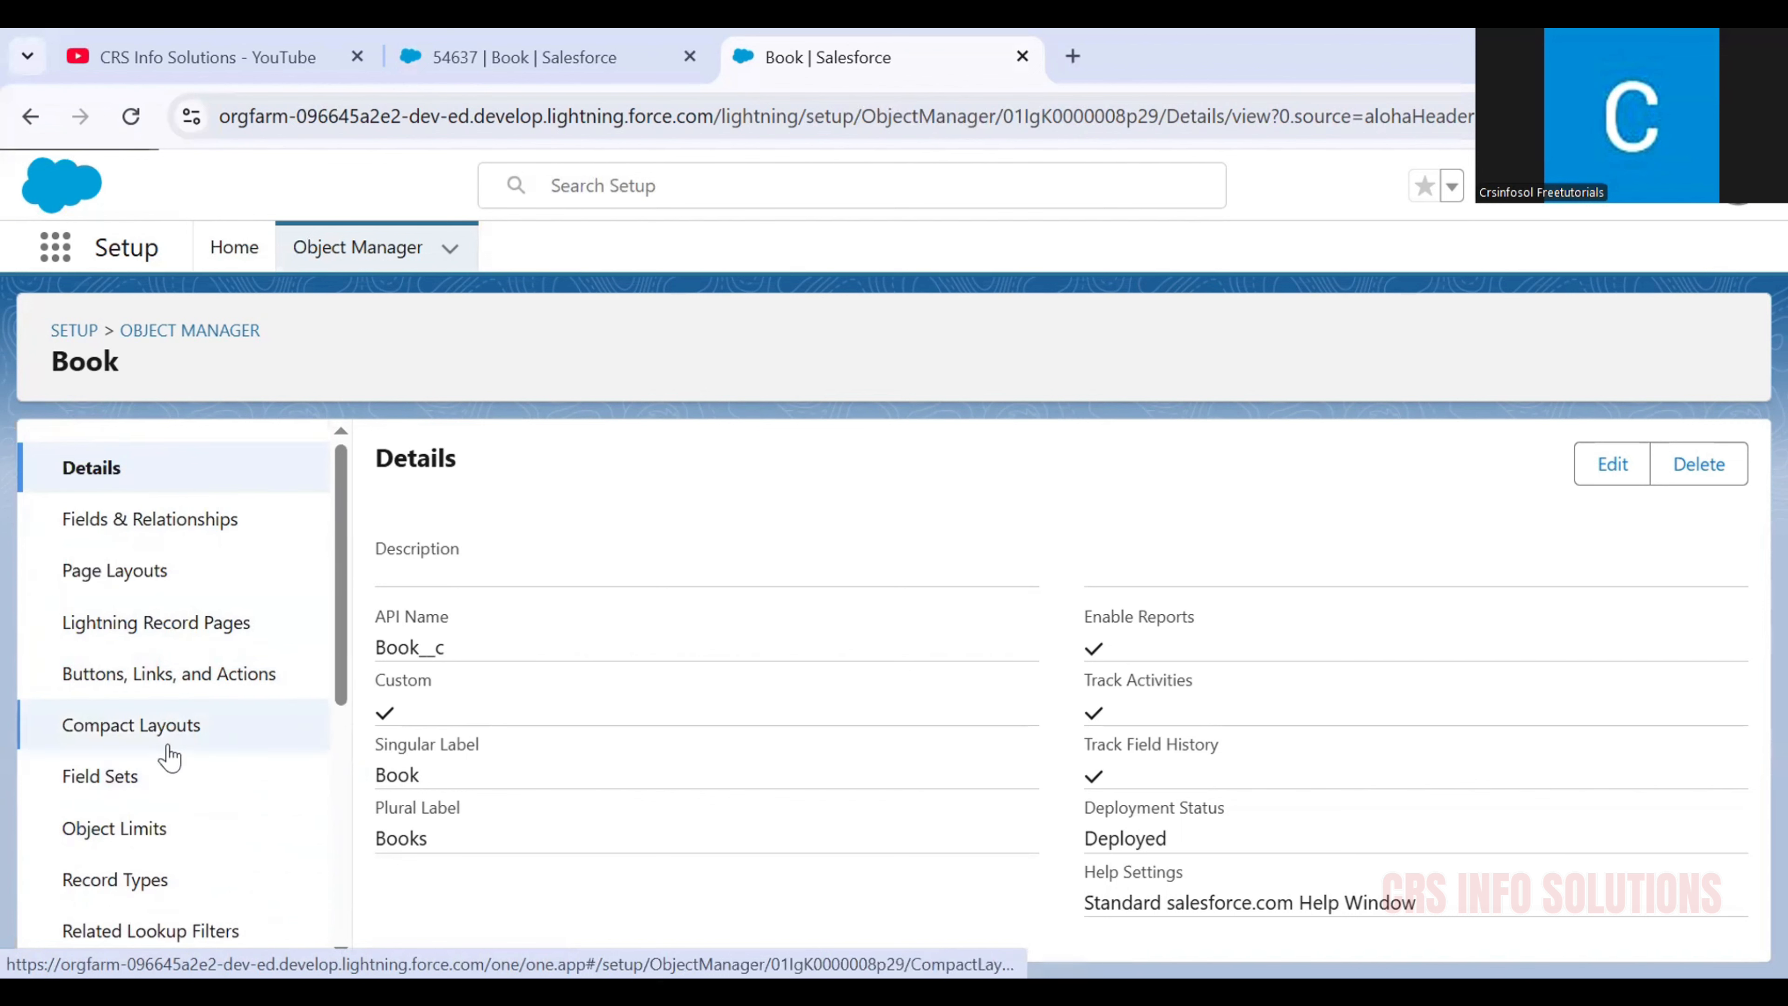
{"action": "left_click", "coordinate": [150, 590]}
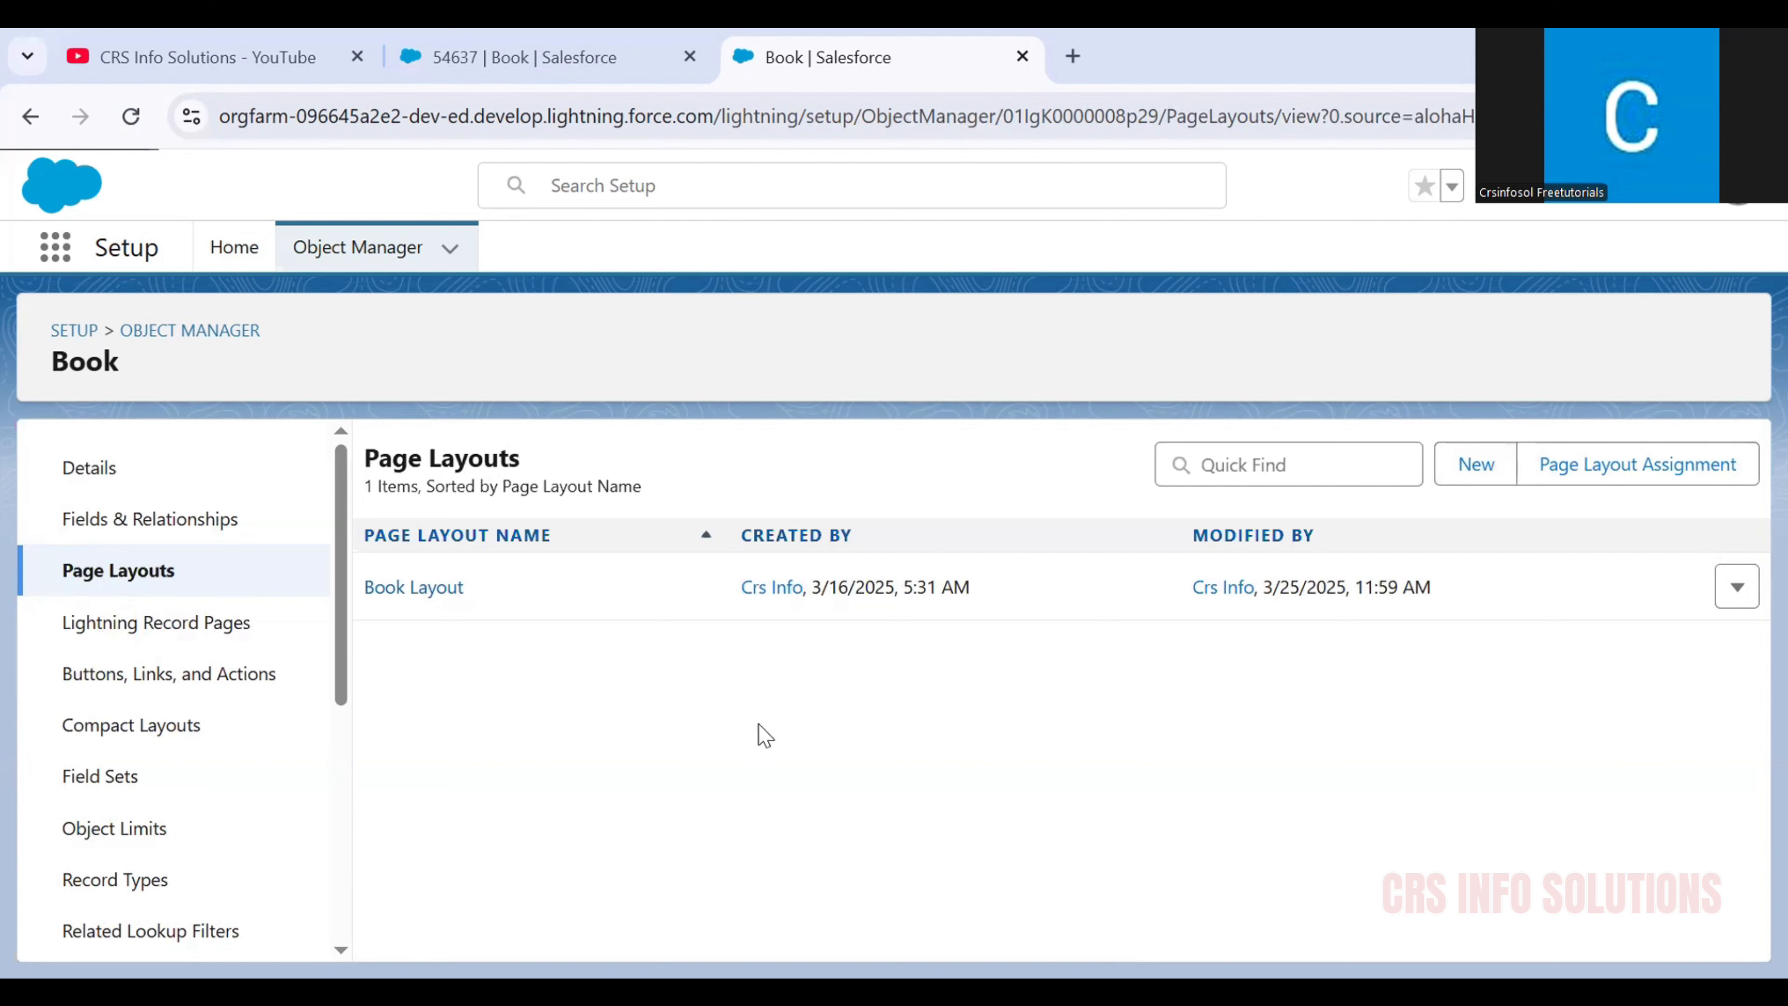
{"action": "left_click", "coordinate": [412, 589]}
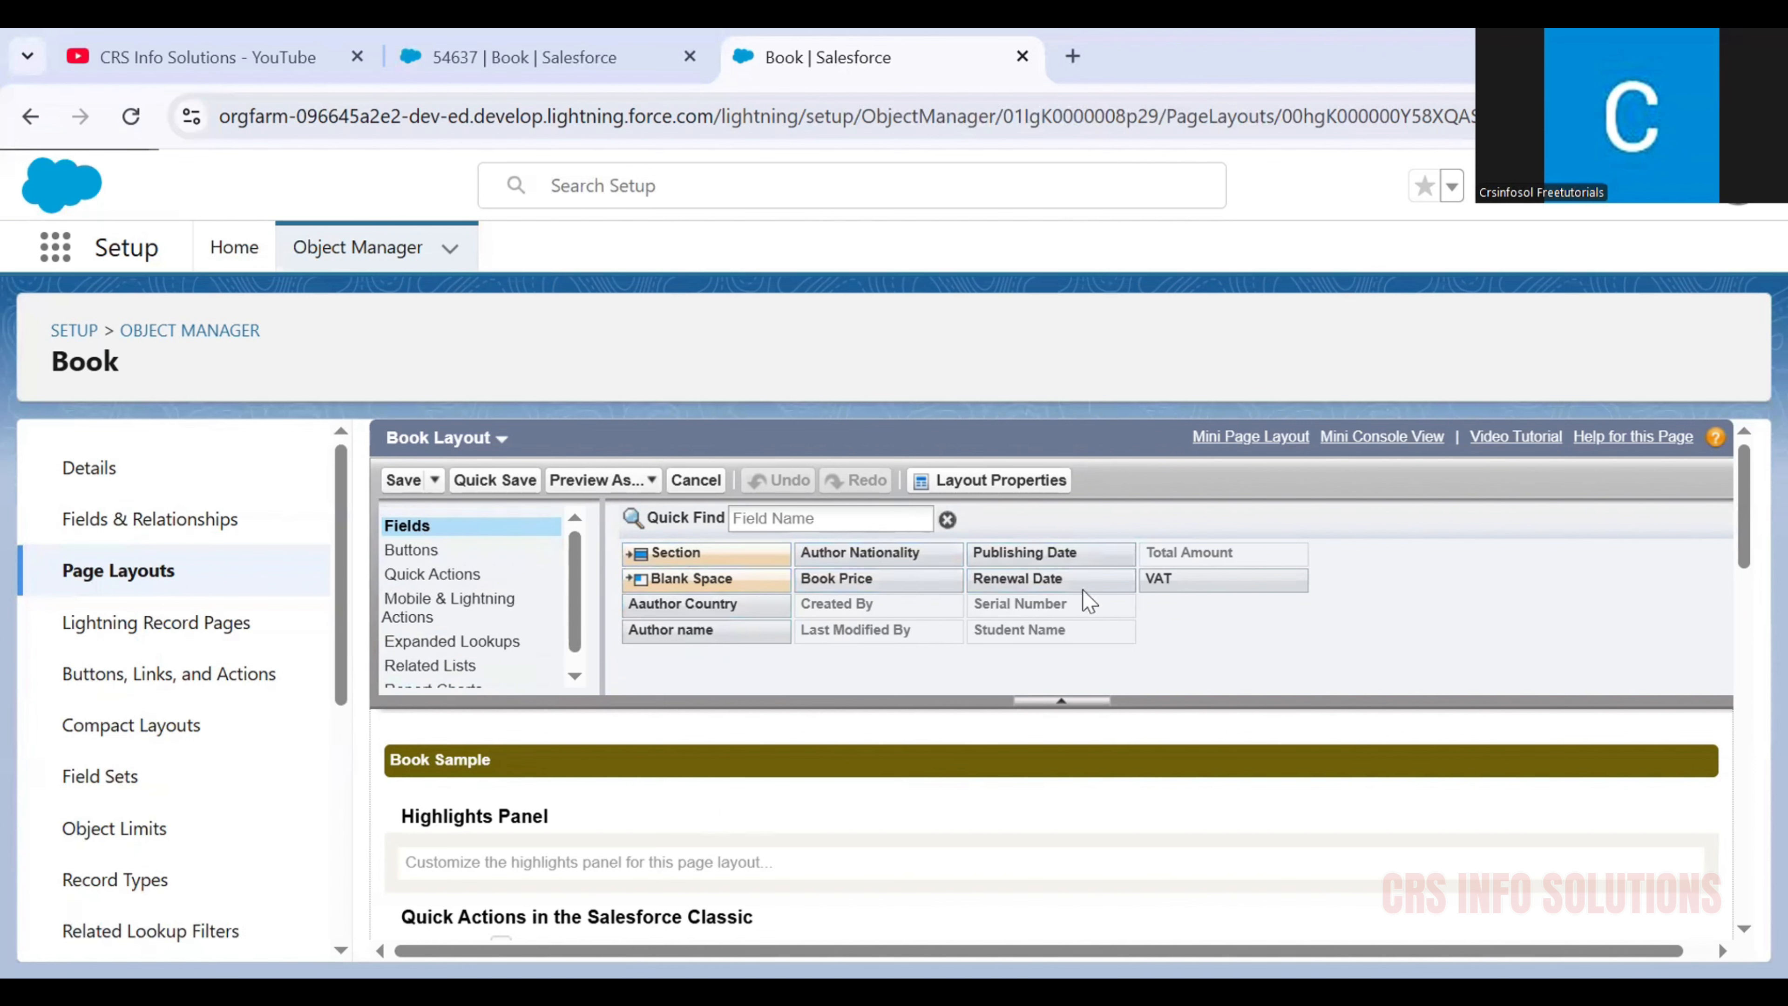
Step: Examine the layout palette's buttons, quick actions, mobile and Lightning actions, expanded lookups, related lists and report charts, and look through the sample layout
{"action": "left_click", "coordinate": [491, 551]}
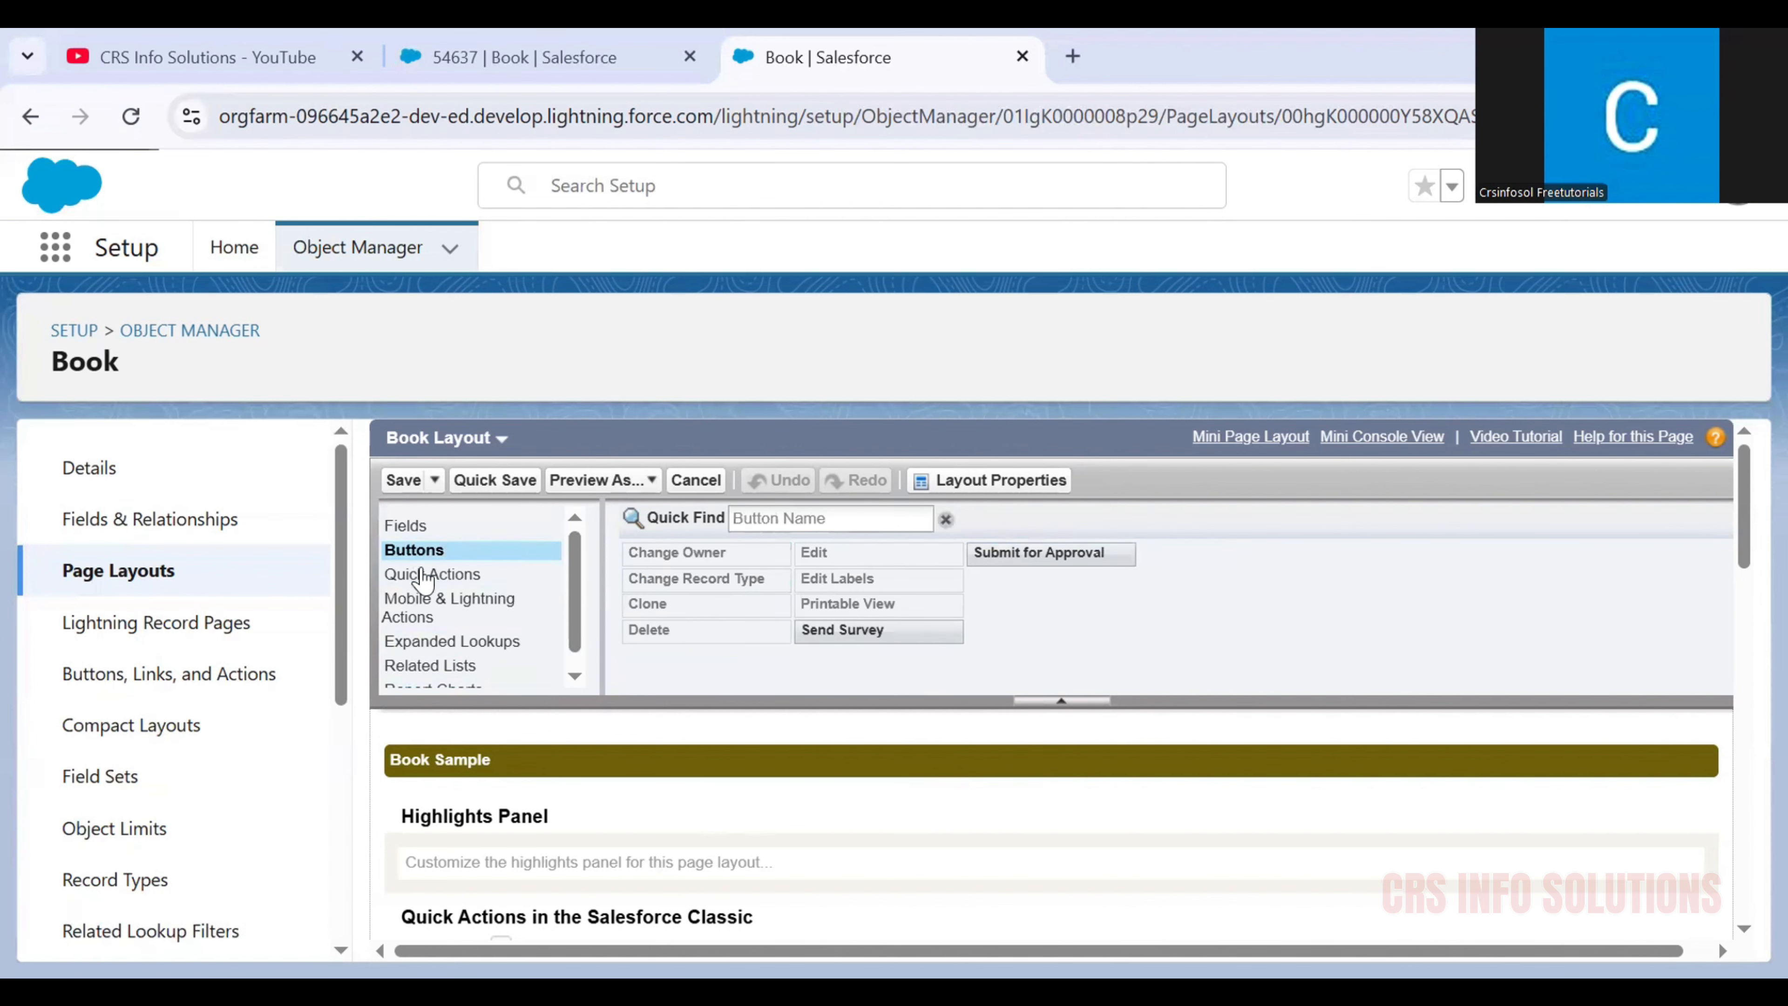
{"action": "left_click", "coordinate": [426, 574]}
{"action": "left_click", "coordinate": [435, 617]}
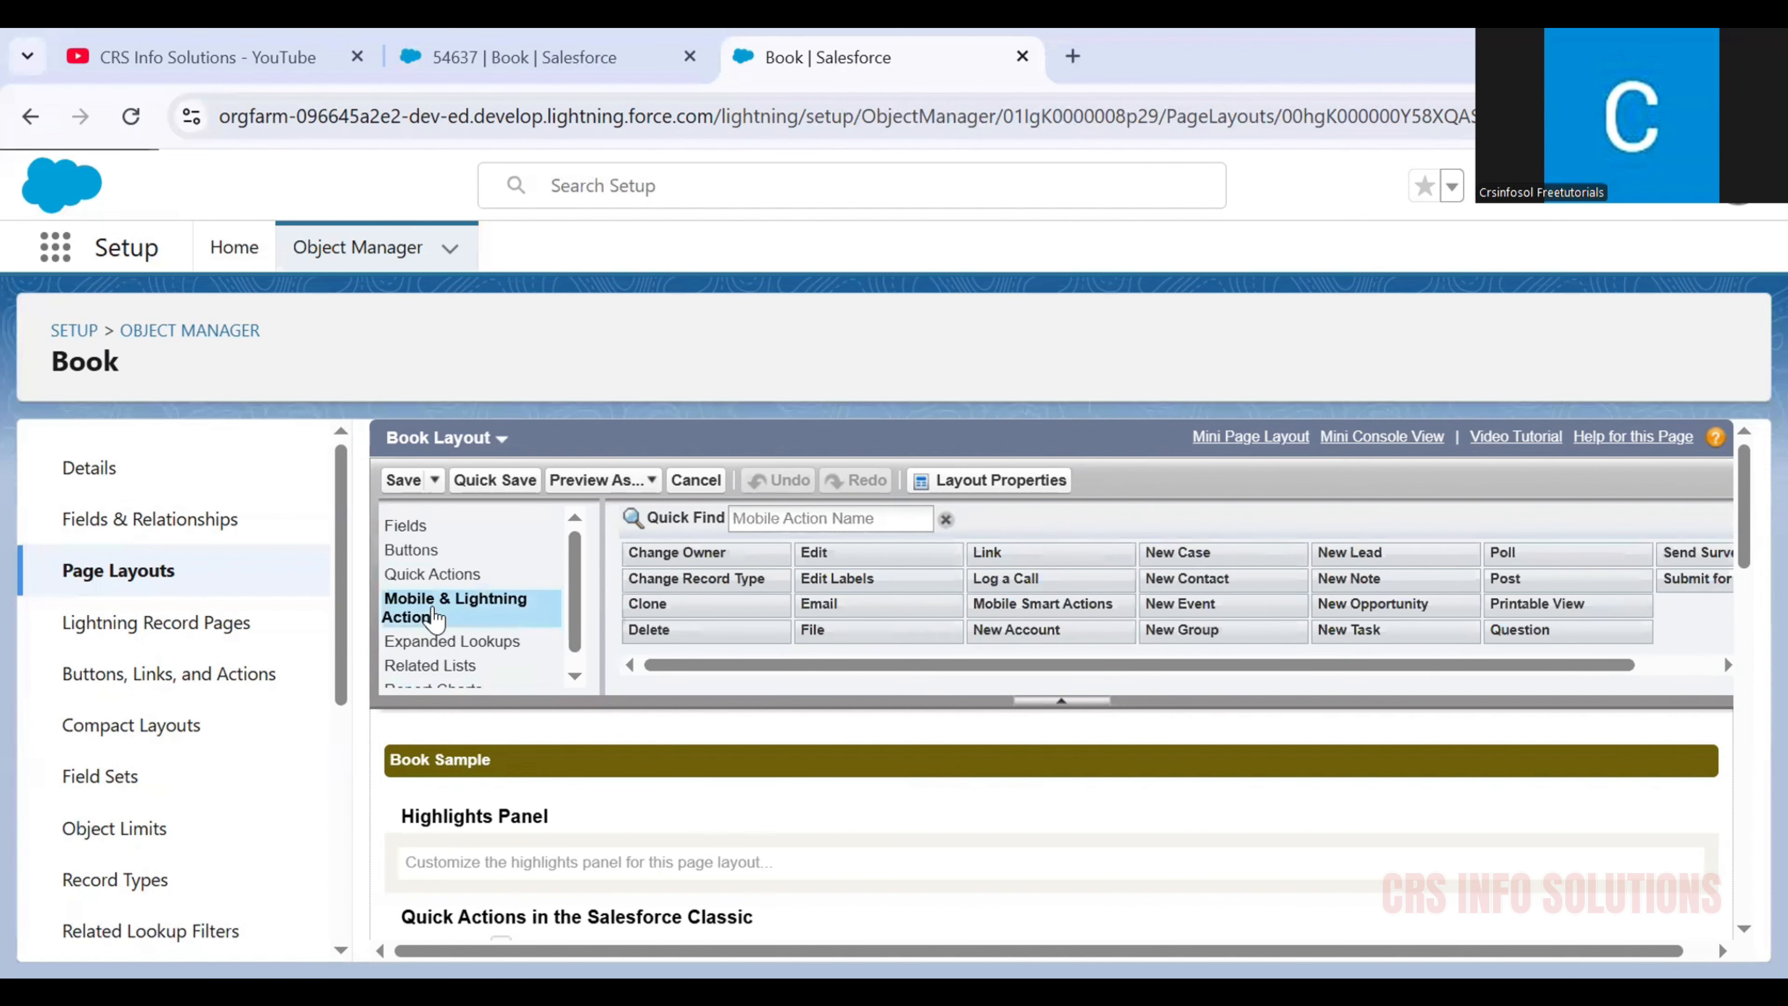
{"action": "left_click", "coordinate": [478, 641]}
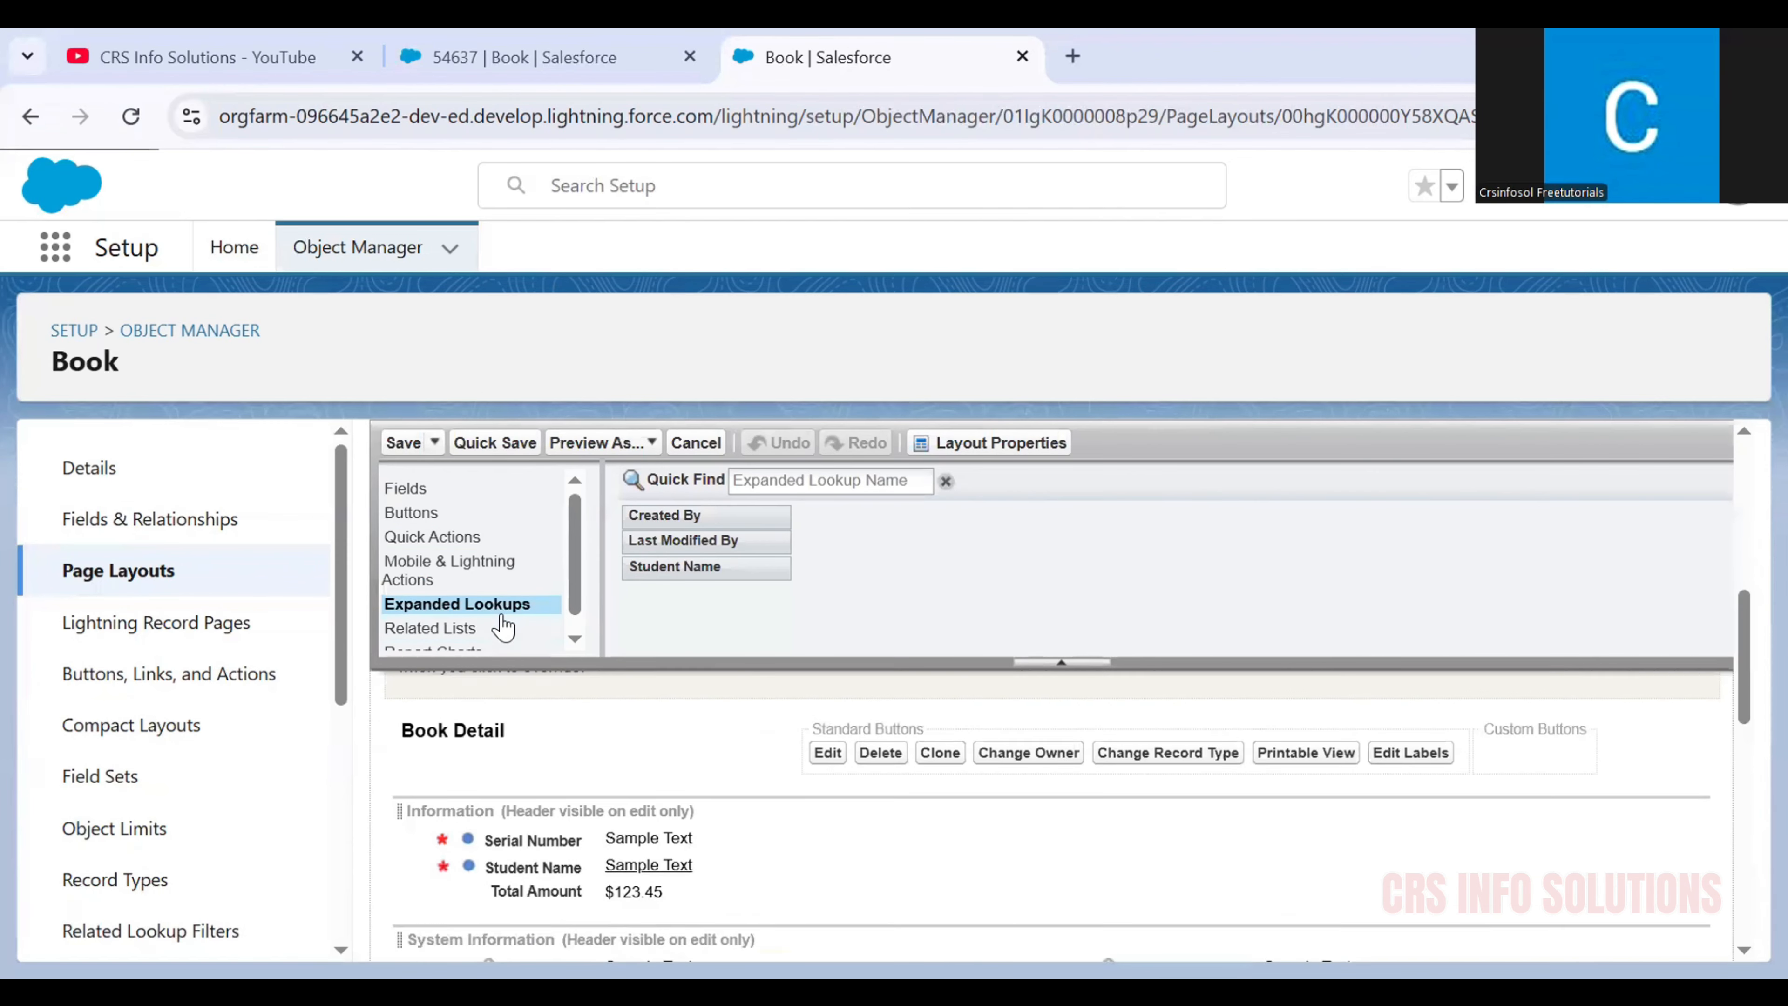
{"action": "left_click", "coordinate": [497, 619]}
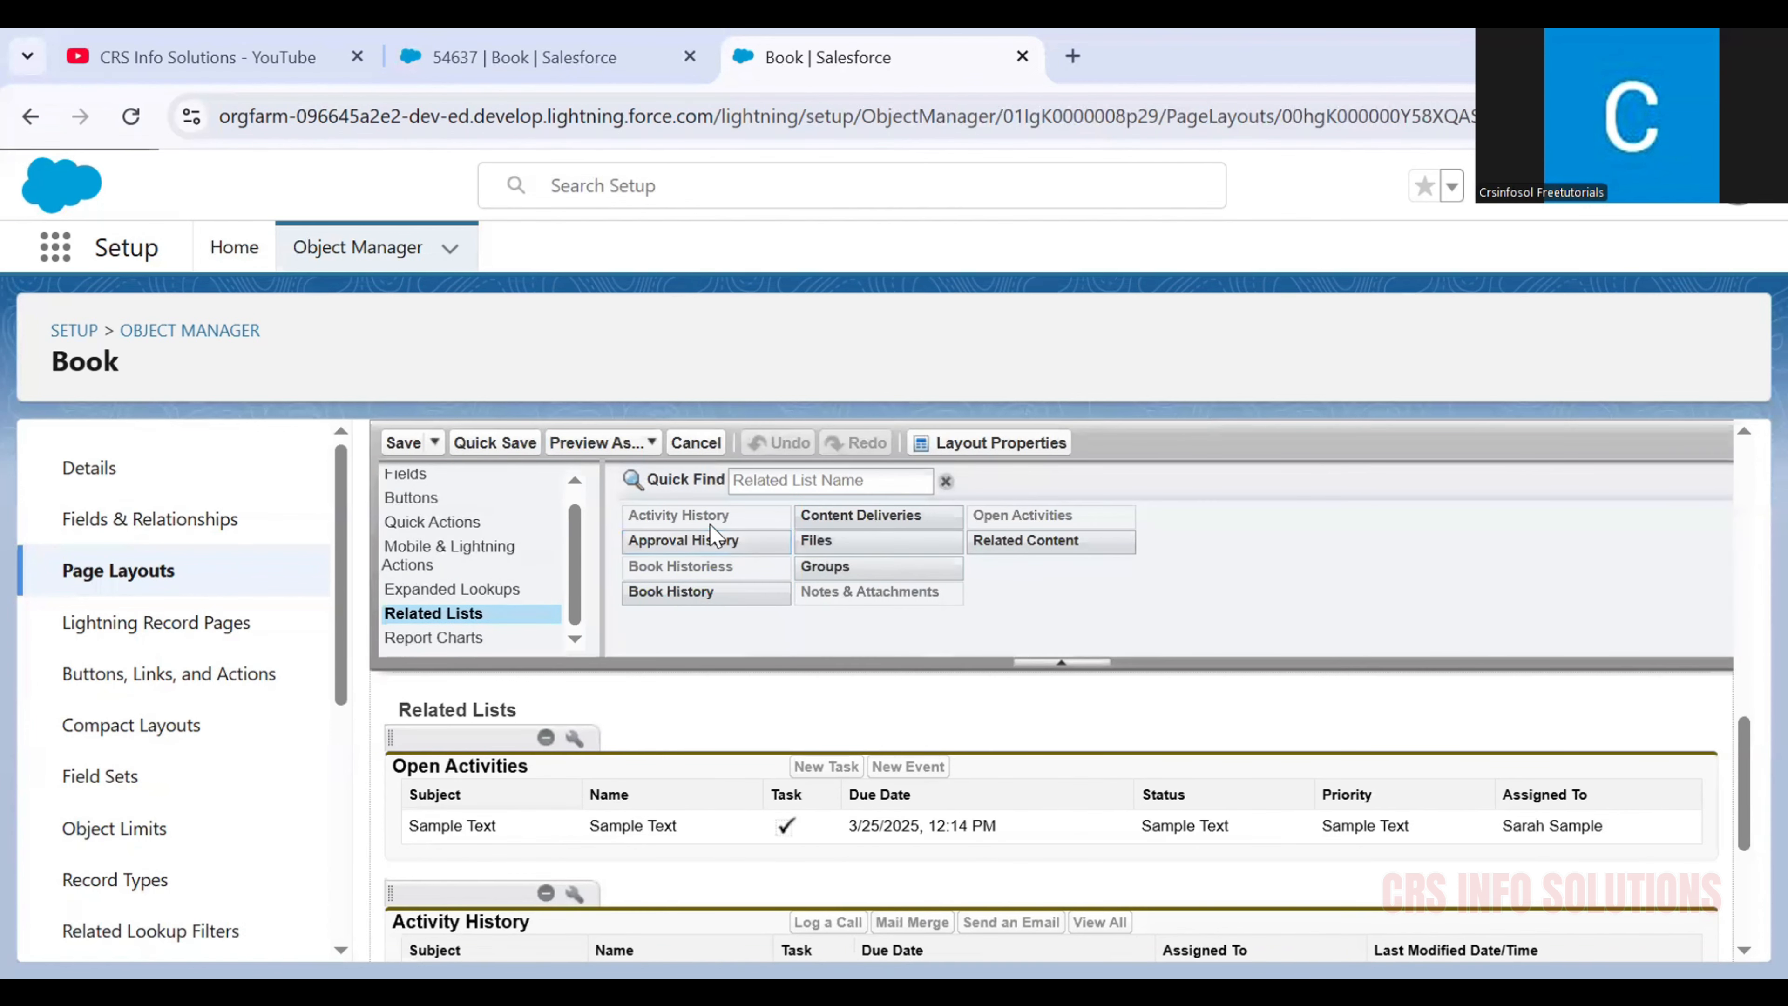
{"action": "left_click", "coordinate": [434, 637]}
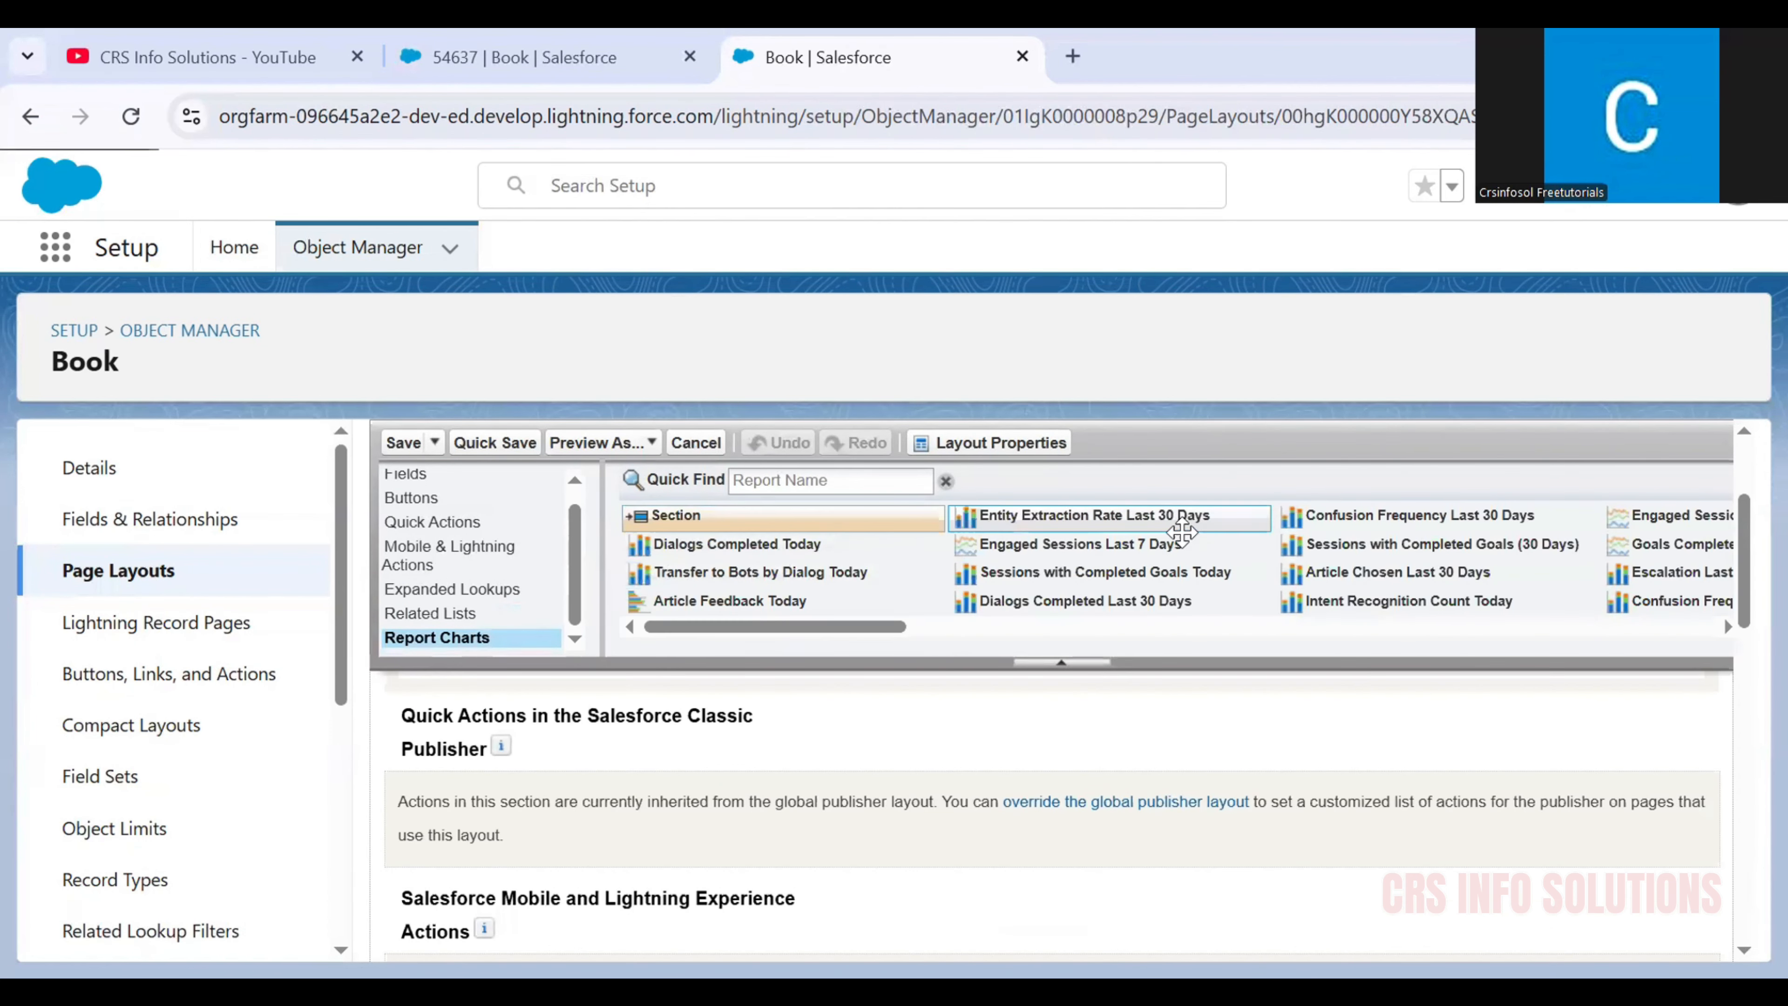
{"action": "scroll", "coordinate": [675, 668], "scroll_direction": "down", "scroll_amount": 10}
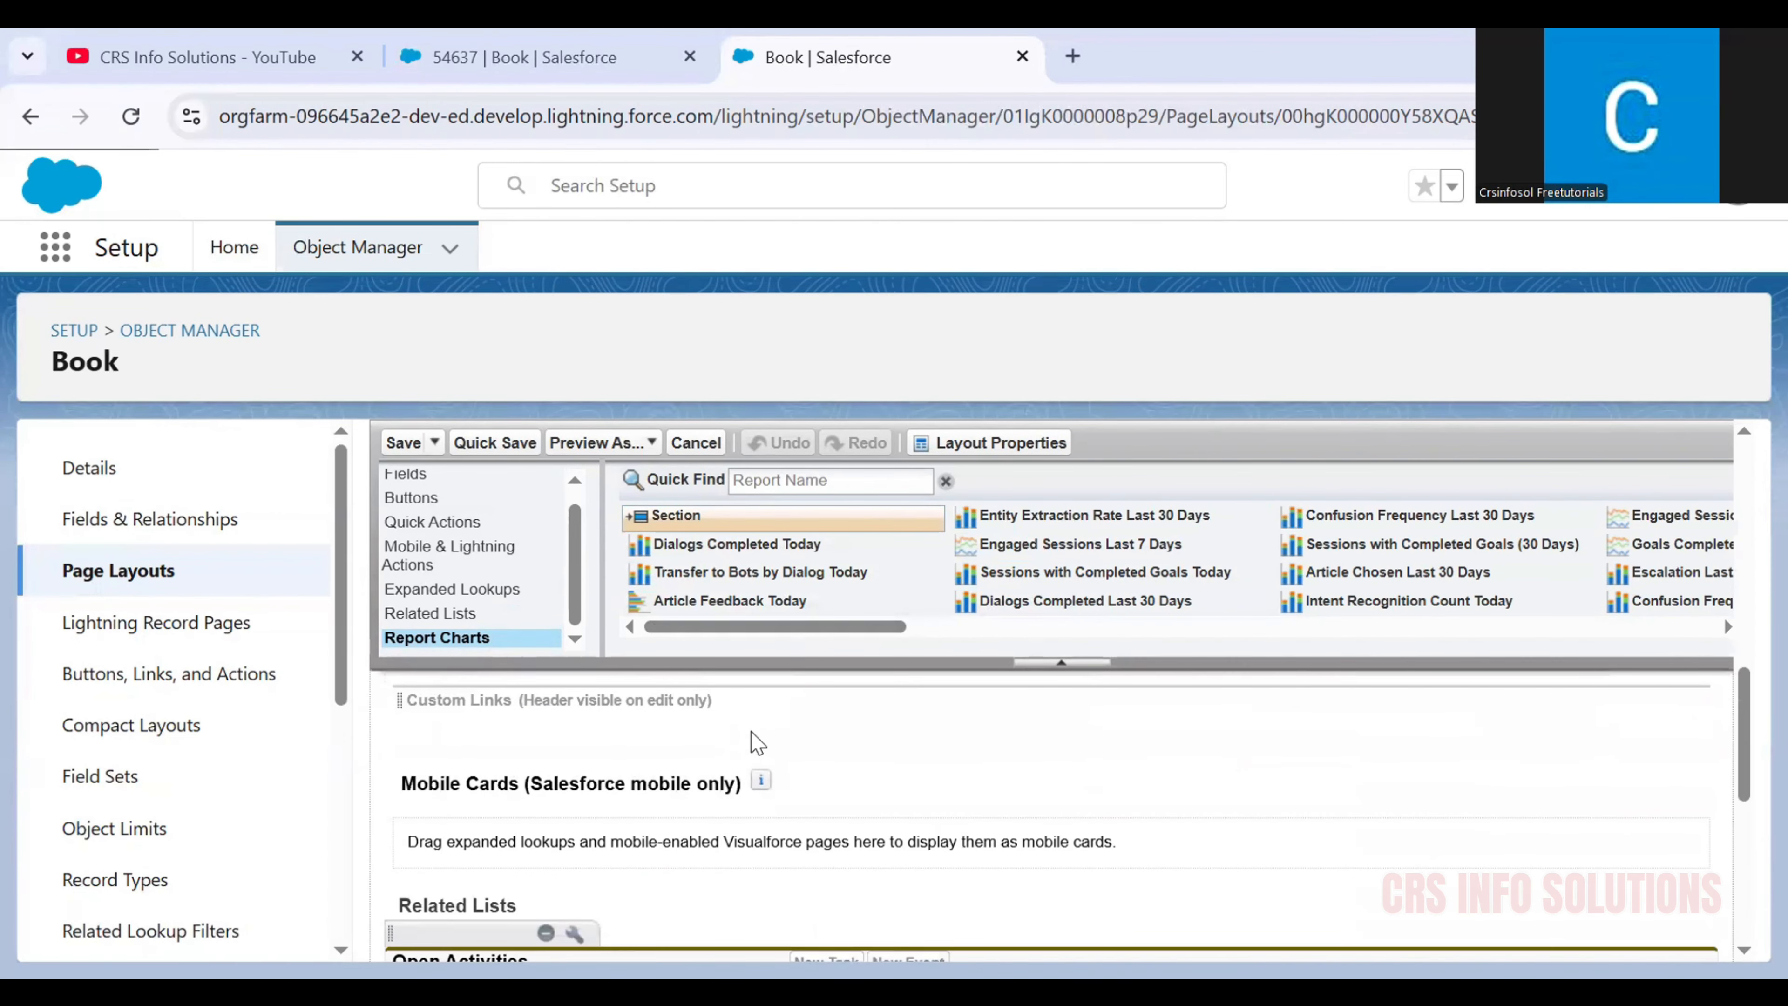
{"action": "scroll", "coordinate": [753, 739], "scroll_direction": "down", "scroll_amount": 3}
{"action": "scroll", "coordinate": [753, 739], "scroll_direction": "up", "scroll_amount": 13}
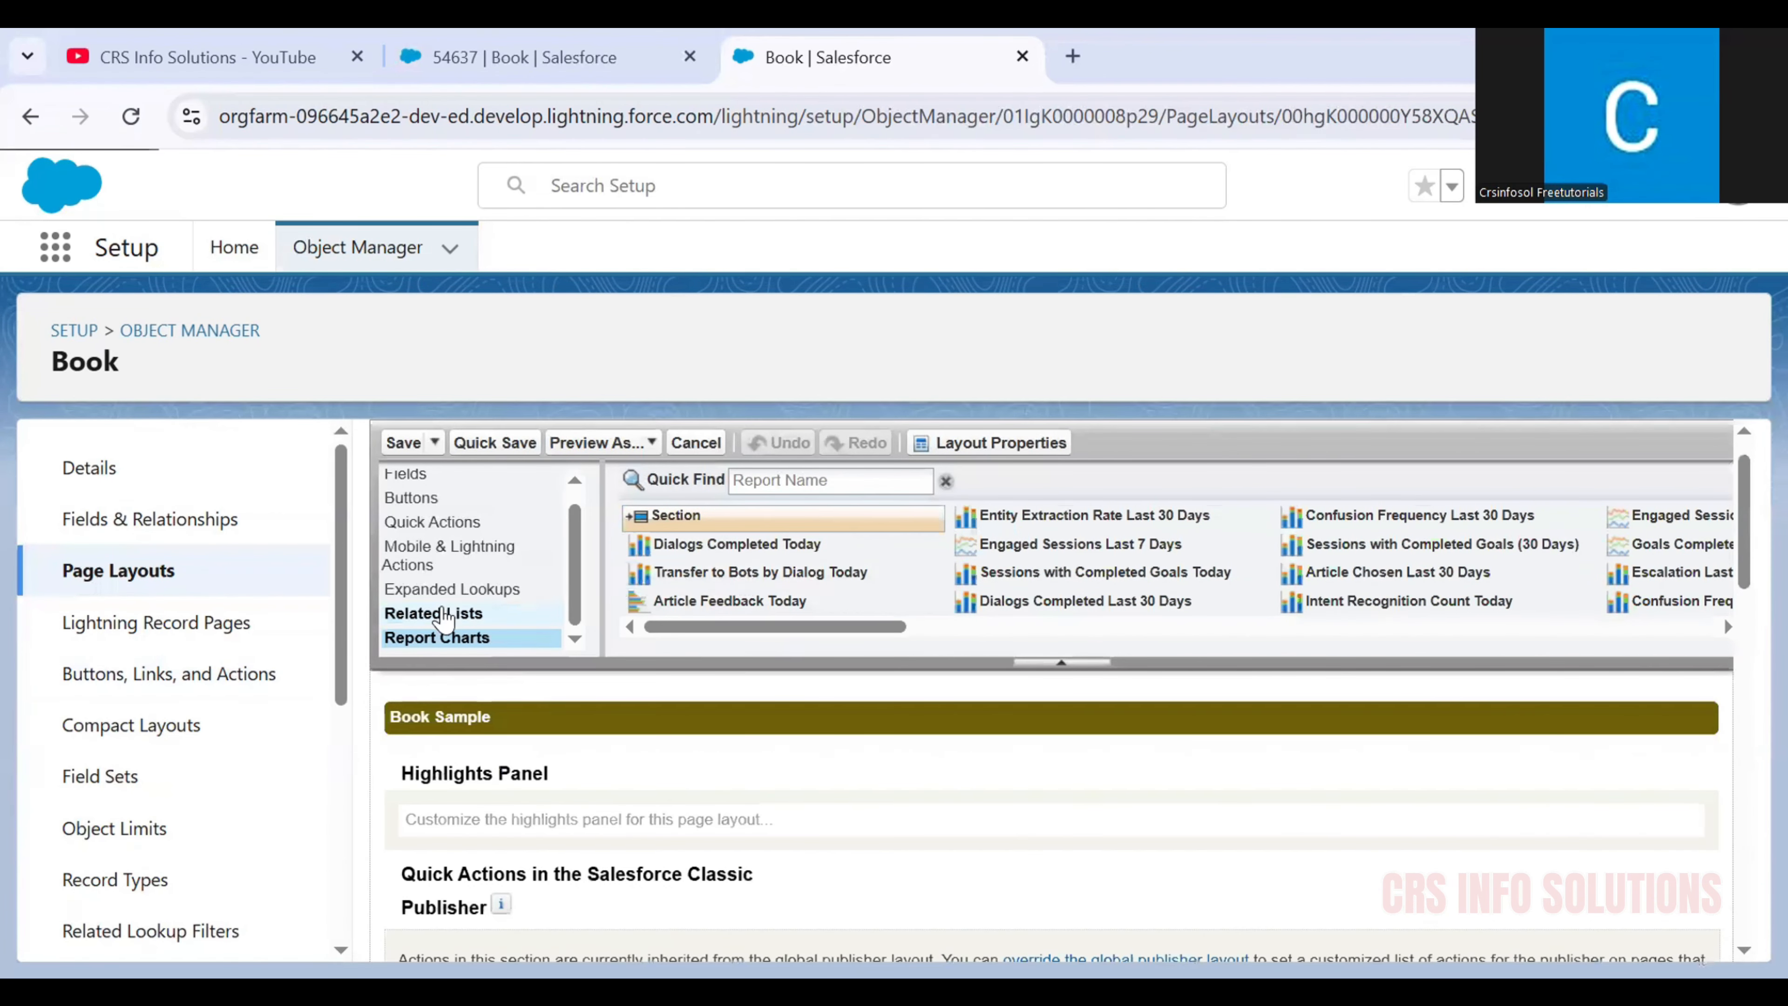
{"action": "scroll", "coordinate": [463, 627], "scroll_direction": "up", "scroll_amount": 1}
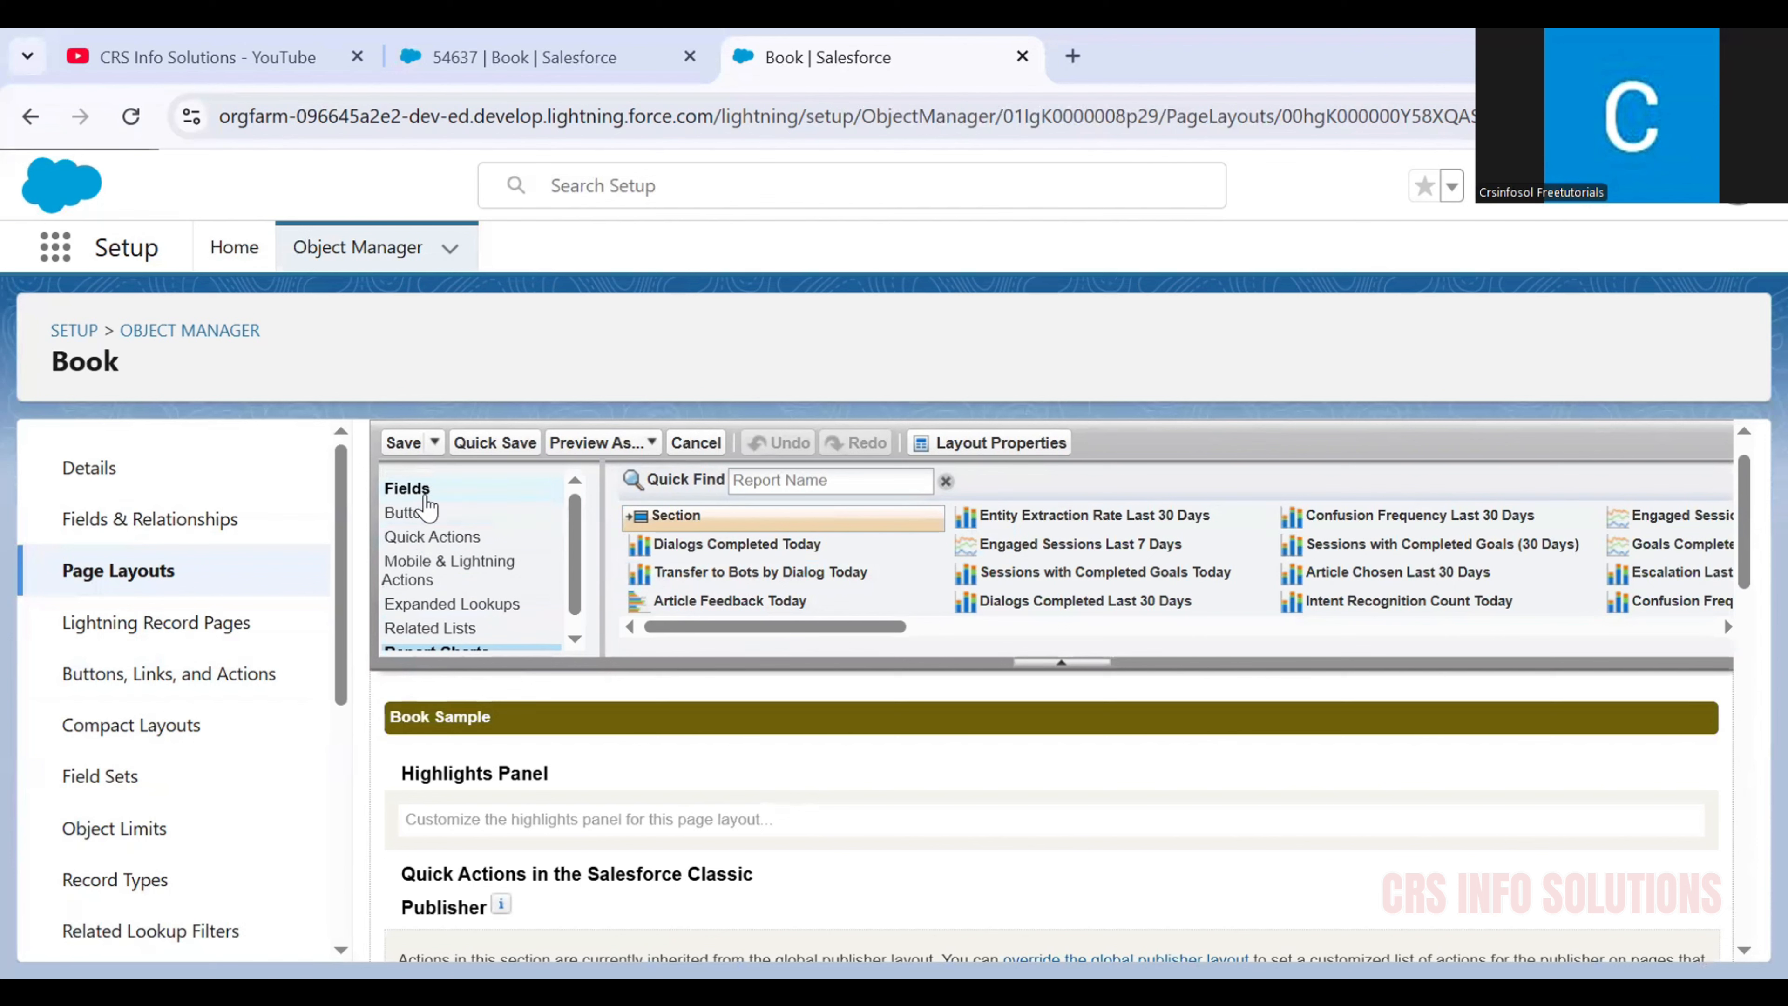
Step: Review the available fields and the Book Detail area of the layout, and compare them with the details on the open book record
{"action": "left_click", "coordinate": [426, 493]}
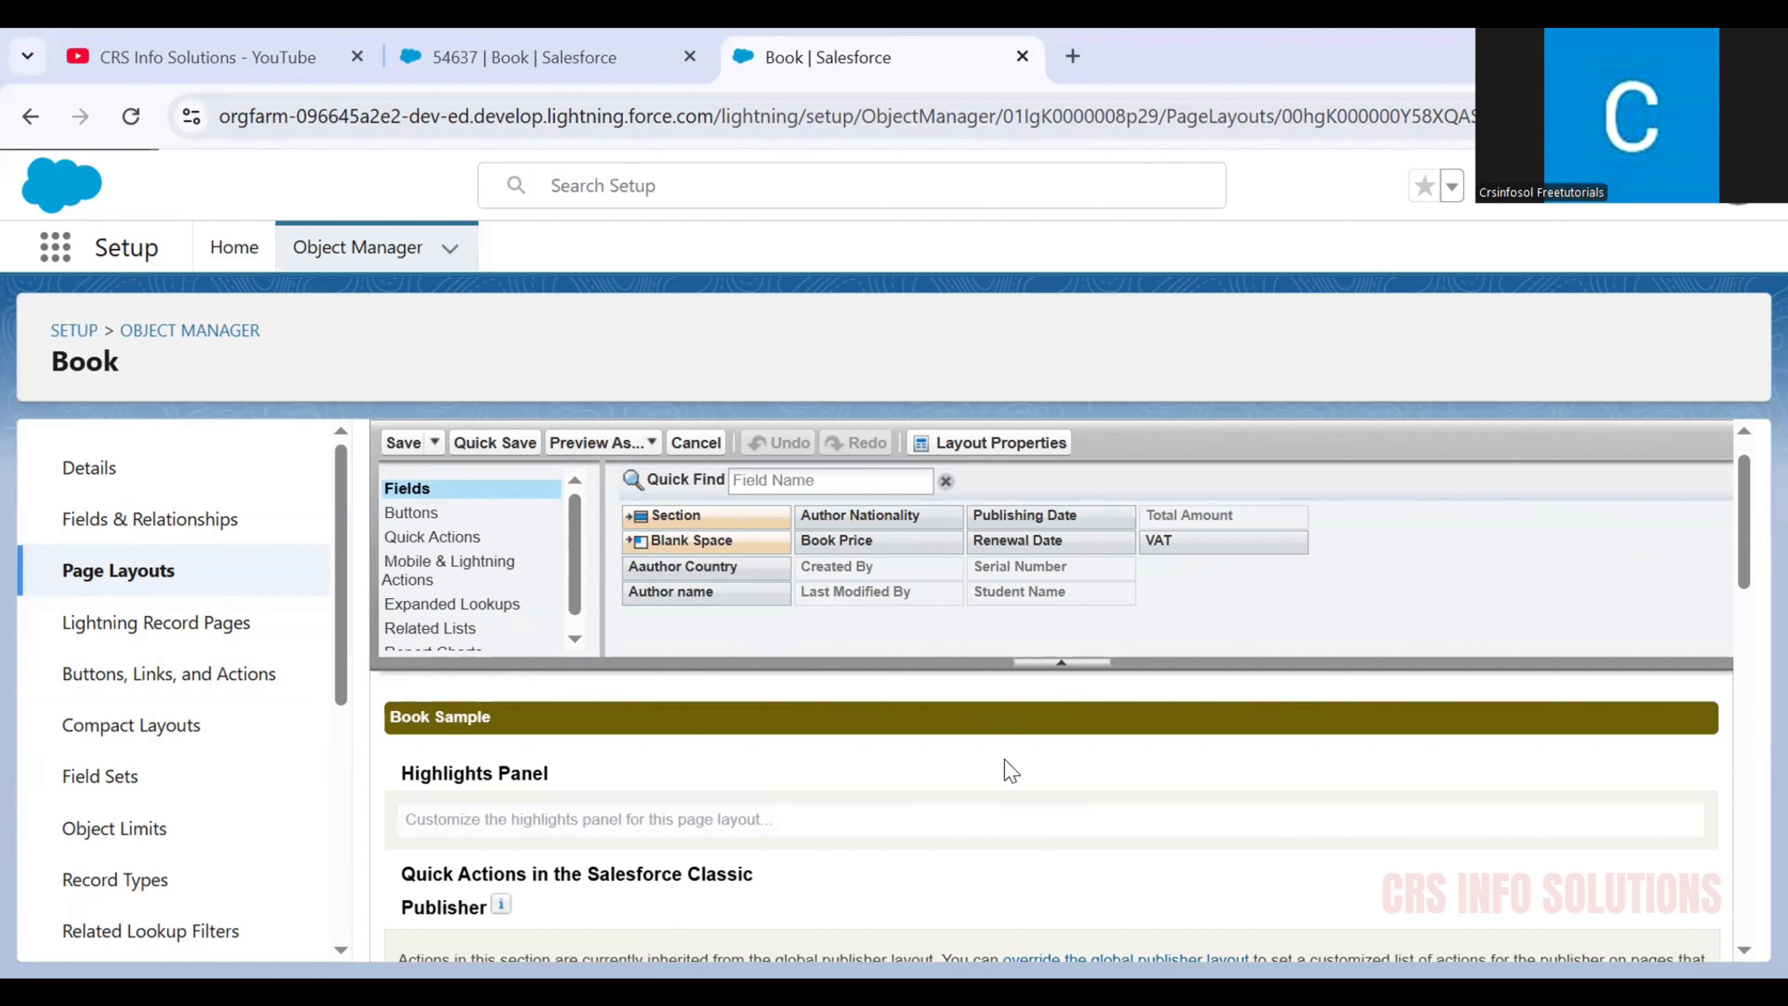
{"action": "scroll", "coordinate": [899, 817], "scroll_direction": "down", "scroll_amount": 2}
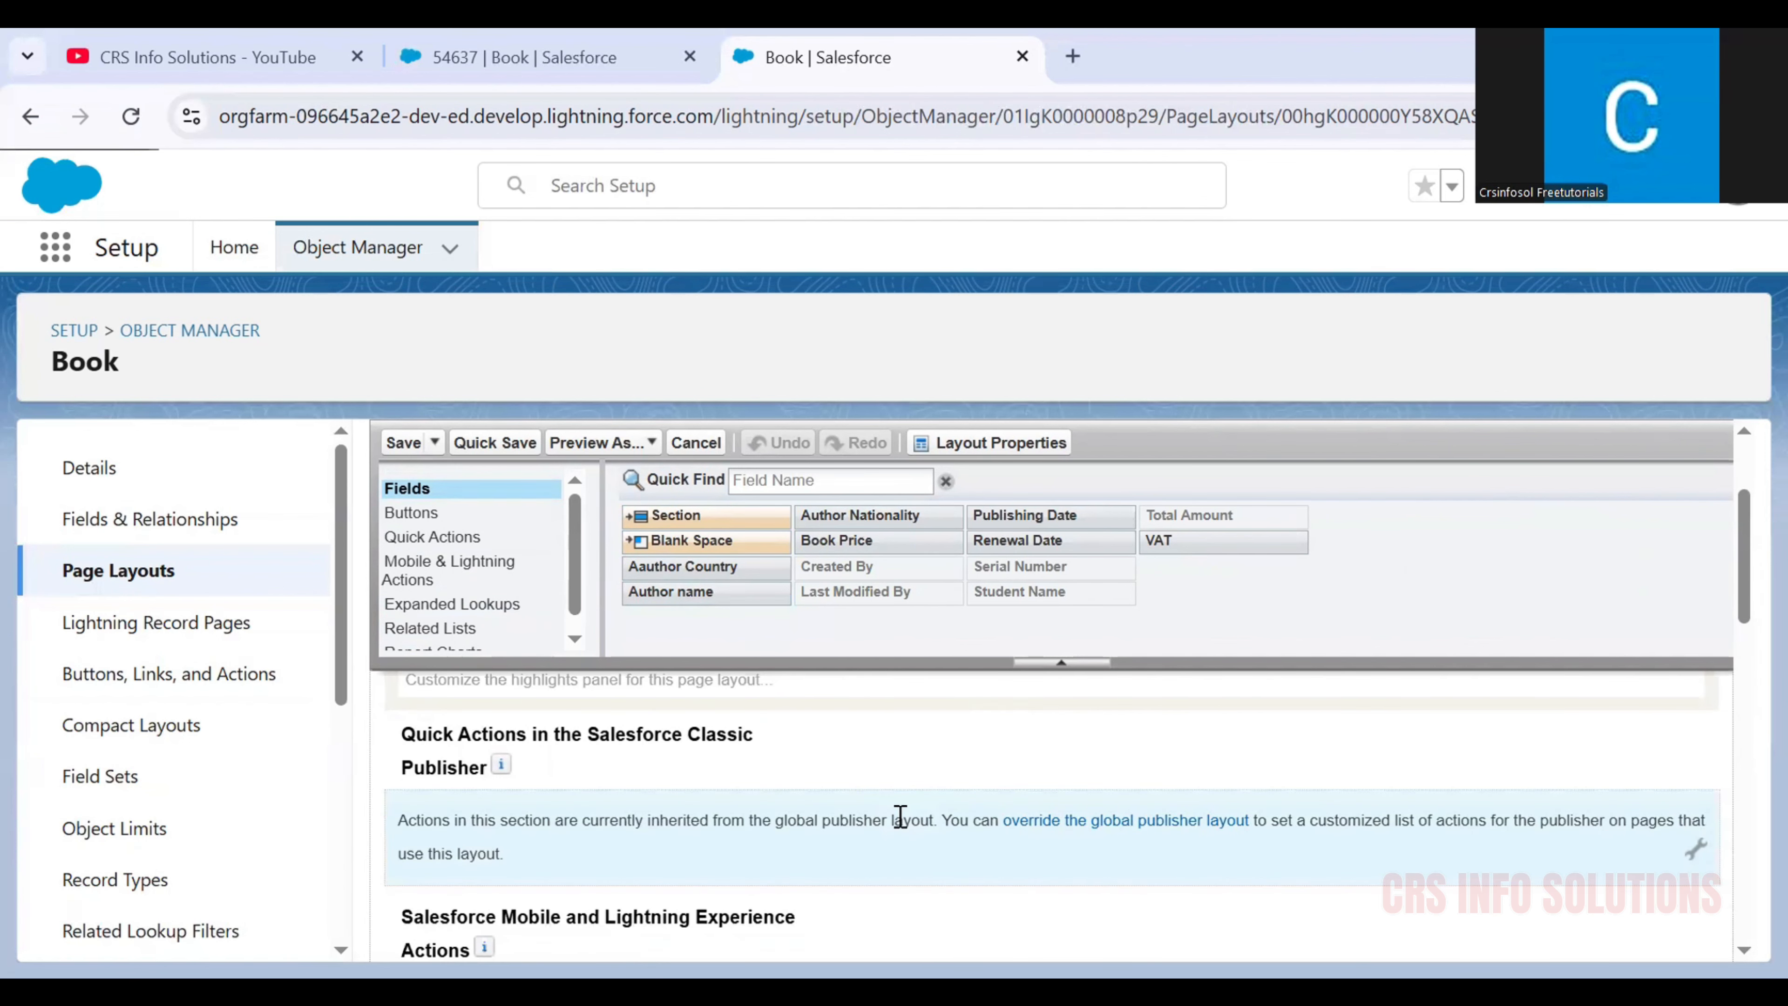
{"action": "scroll", "coordinate": [899, 817], "scroll_direction": "down", "scroll_amount": 2}
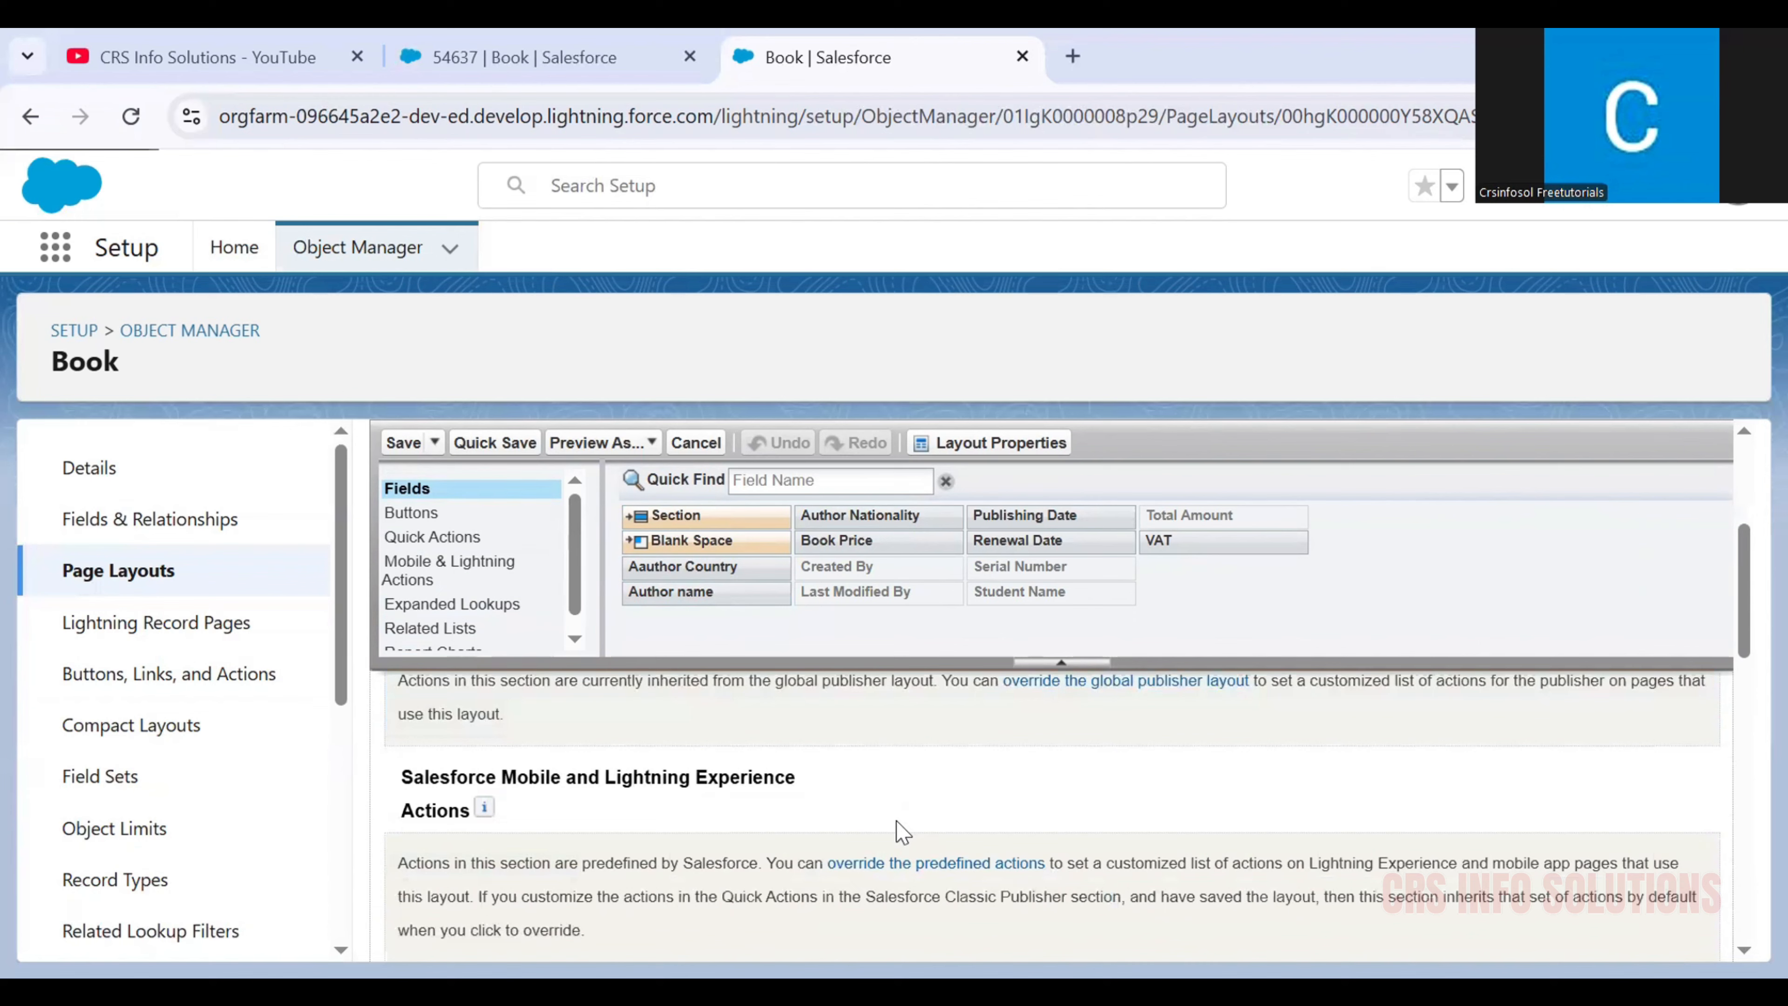
{"action": "scroll", "coordinate": [901, 824], "scroll_direction": "down", "scroll_amount": 3}
{"action": "scroll", "coordinate": [905, 827], "scroll_direction": "down", "scroll_amount": 1}
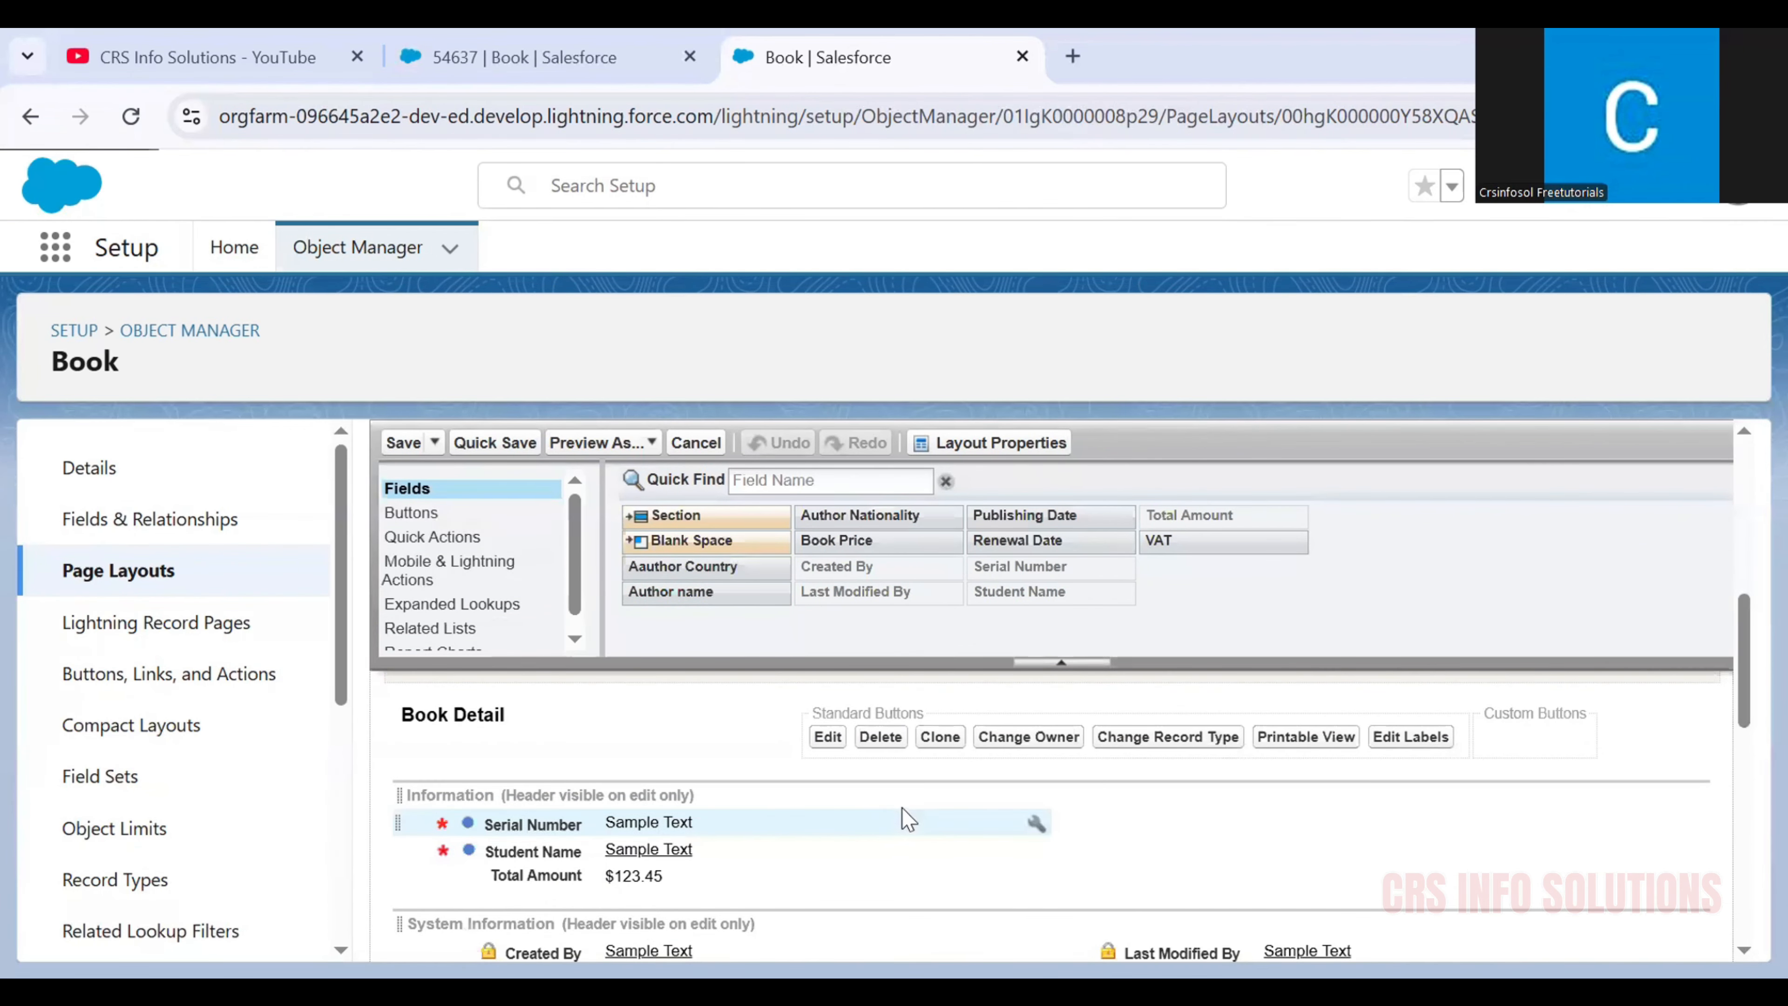
{"action": "scroll", "coordinate": [901, 810], "scroll_direction": "down", "scroll_amount": 2}
{"action": "left_click", "coordinate": [492, 64]}
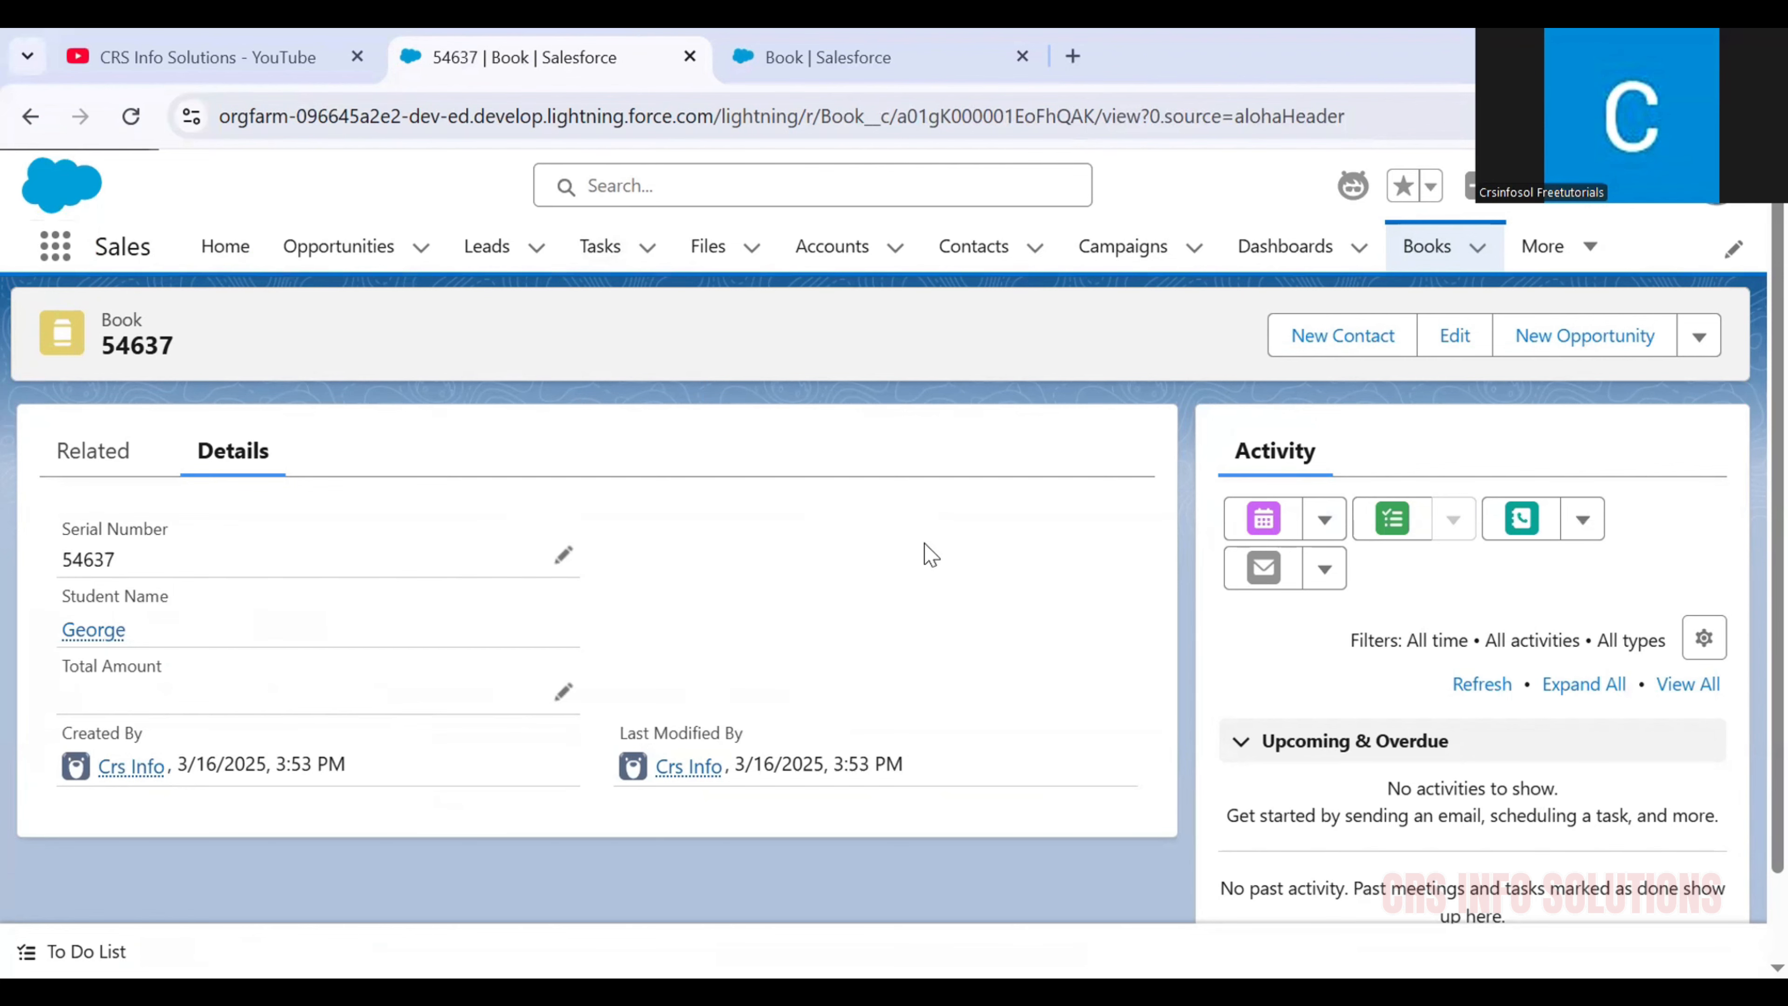
{"action": "left_click", "coordinate": [792, 50]}
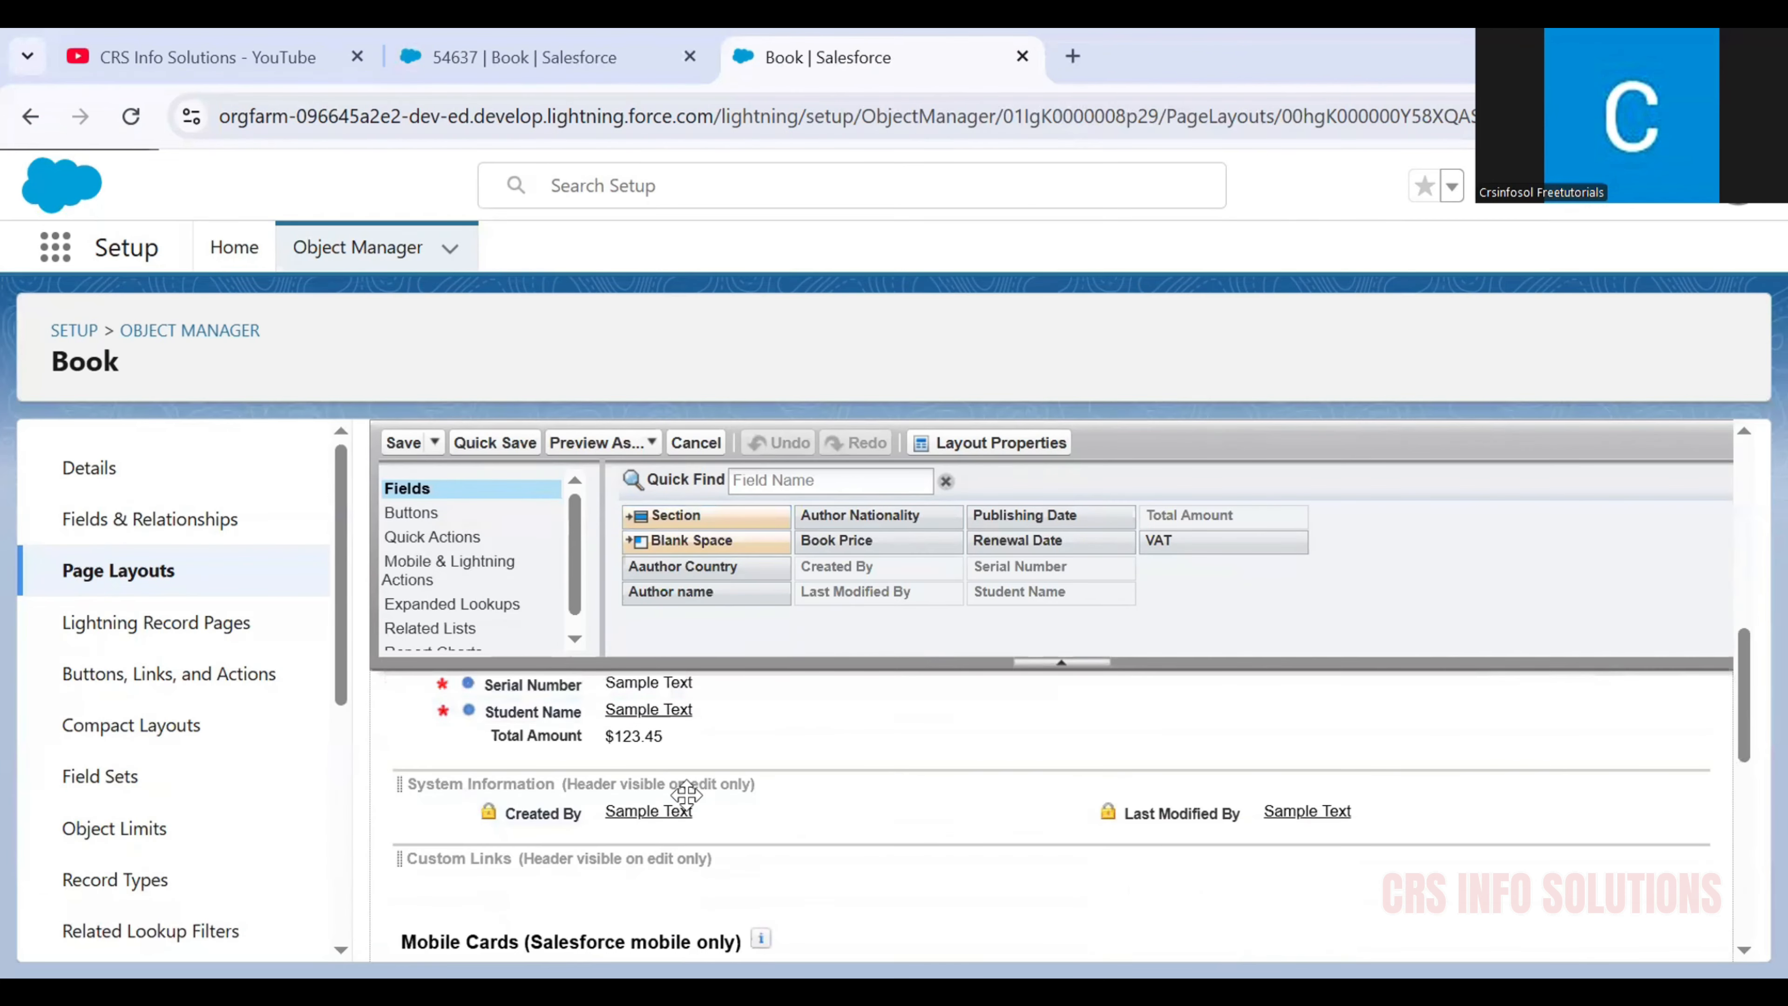
{"action": "scroll", "coordinate": [688, 793], "scroll_direction": "up", "scroll_amount": 2}
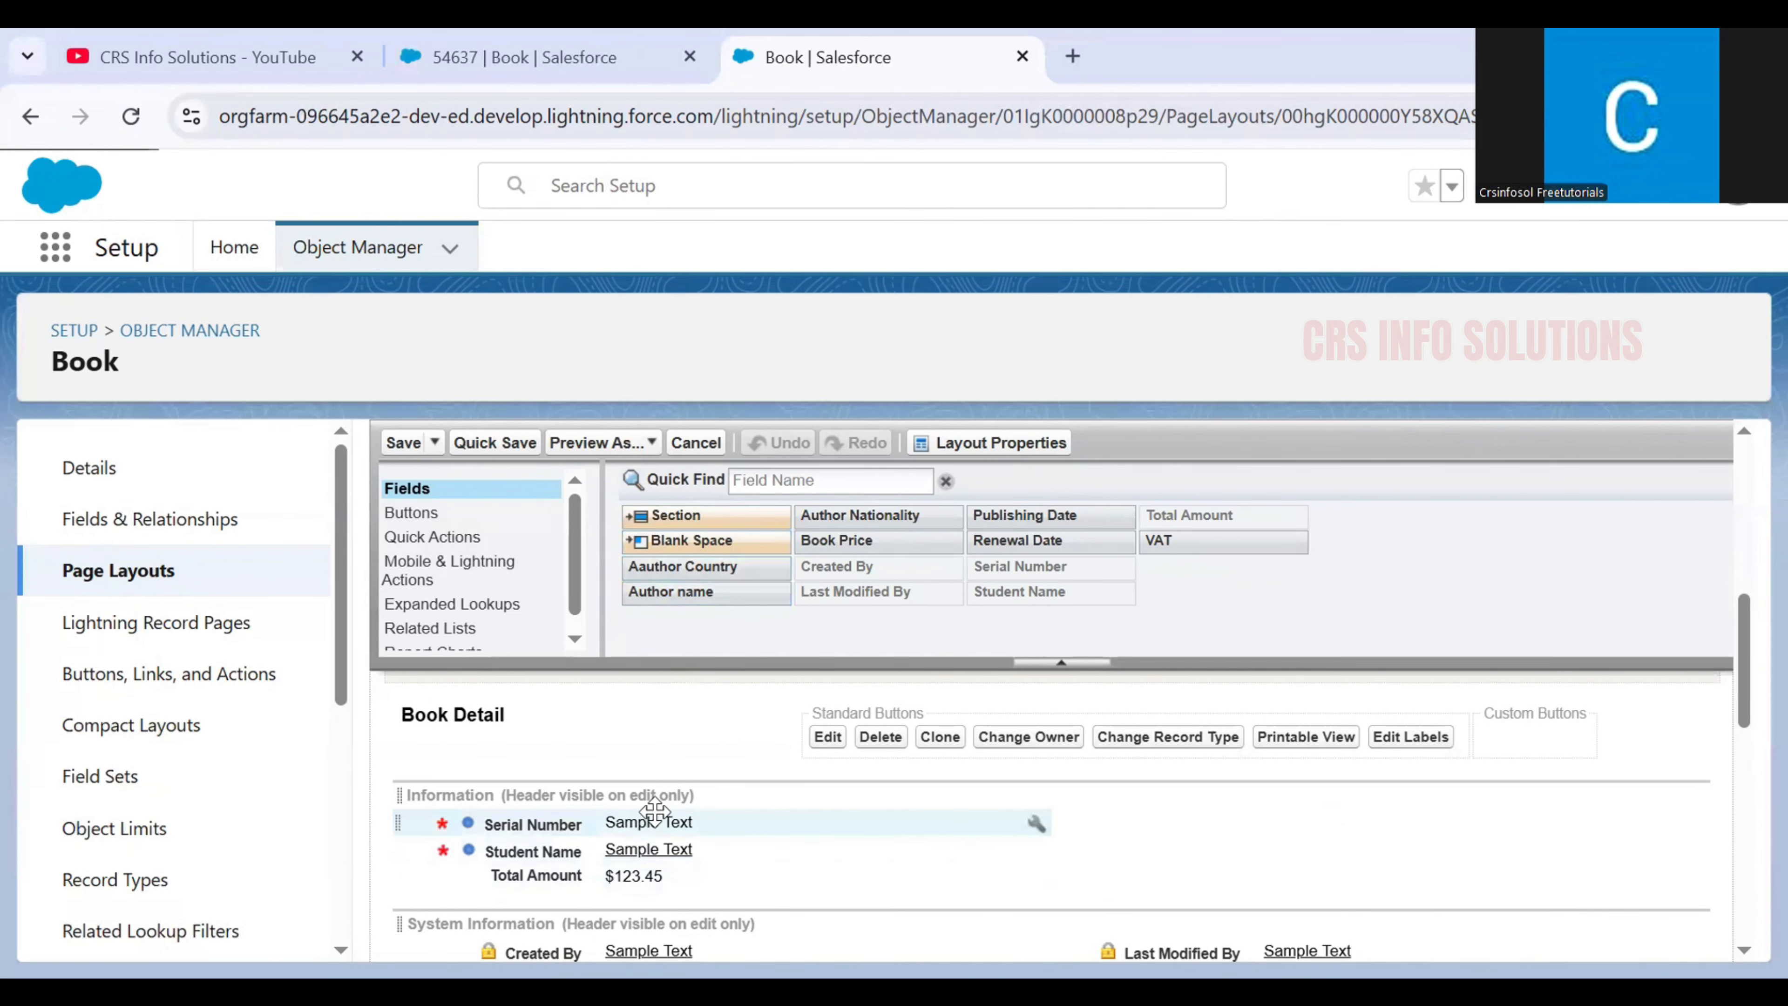
{"action": "scroll", "coordinate": [633, 818], "scroll_direction": "down", "scroll_amount": 2}
{"action": "scroll", "coordinate": [663, 817], "scroll_direction": "up", "scroll_amount": 2}
{"action": "left_click_drag", "start_coordinate": [651, 517], "coordinate": [579, 718]}
{"action": "right_click", "coordinate": [578, 718]}
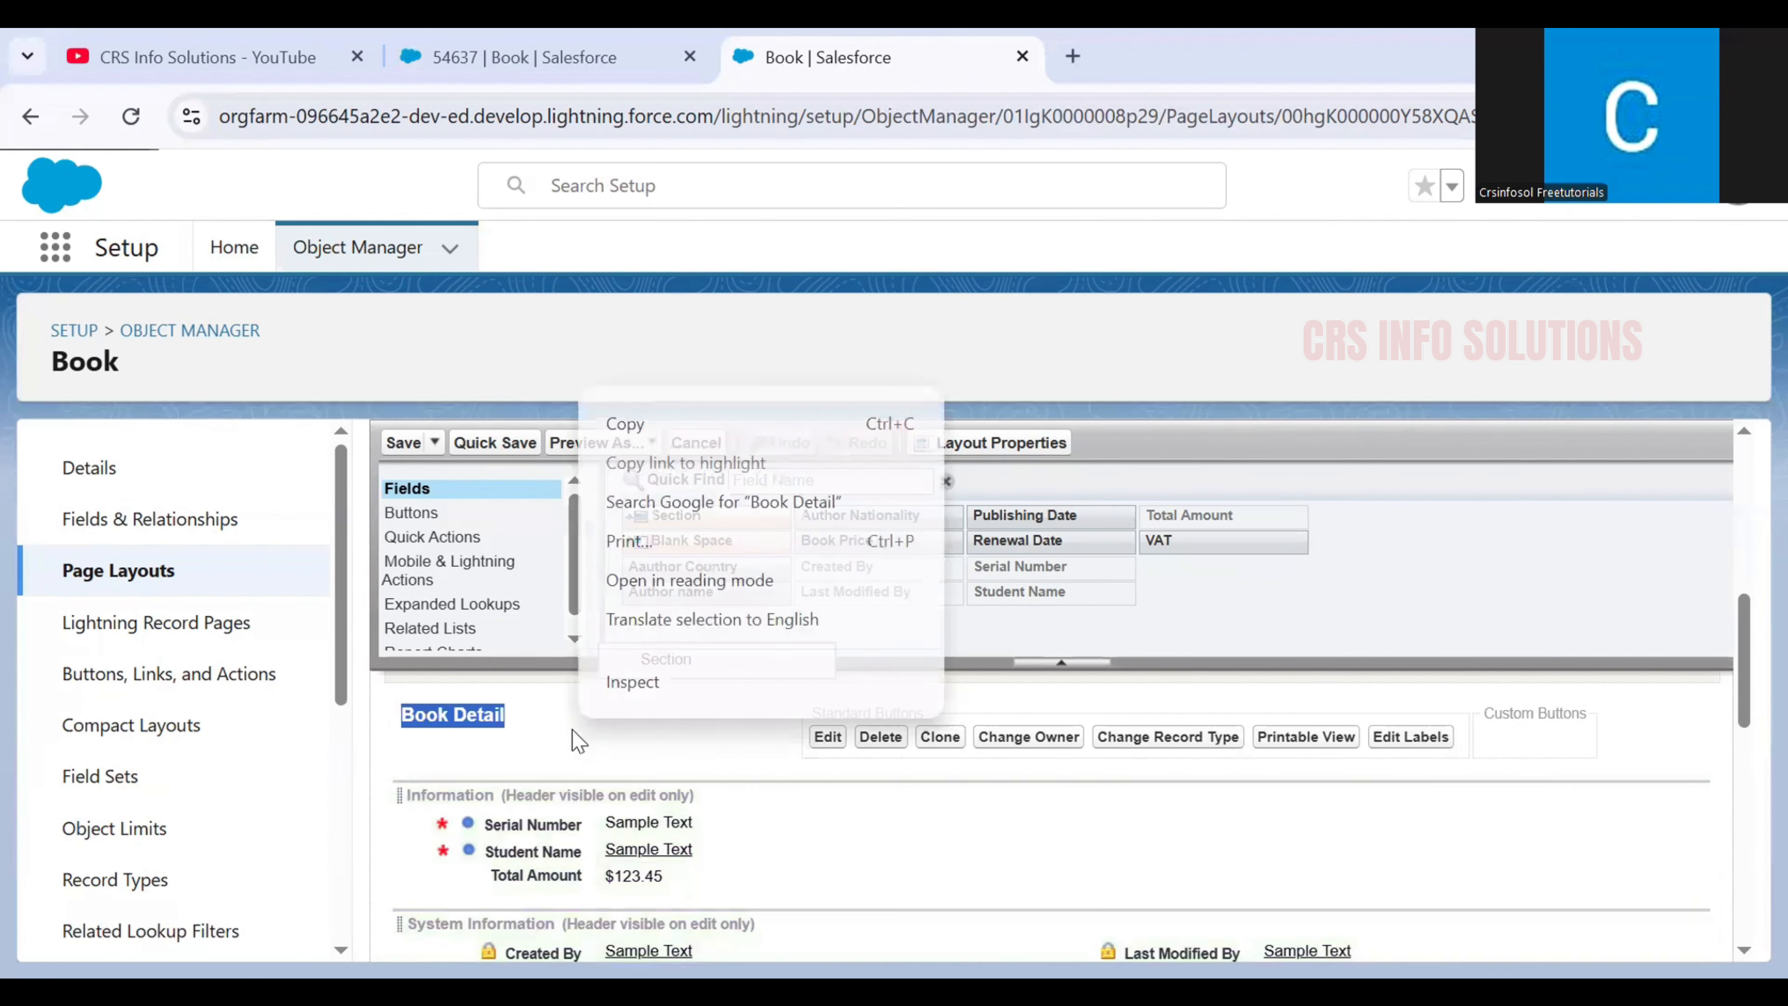
{"action": "left_click", "coordinate": [571, 722]}
Step: Add a two-column section named "Author Information" between Information and System Information, with its header on detail and edit pages and left-right tab order
{"action": "left_click_drag", "start_coordinate": [675, 517], "coordinate": [501, 836]}
{"action": "left_click_drag", "start_coordinate": [490, 860], "coordinate": [549, 879]}
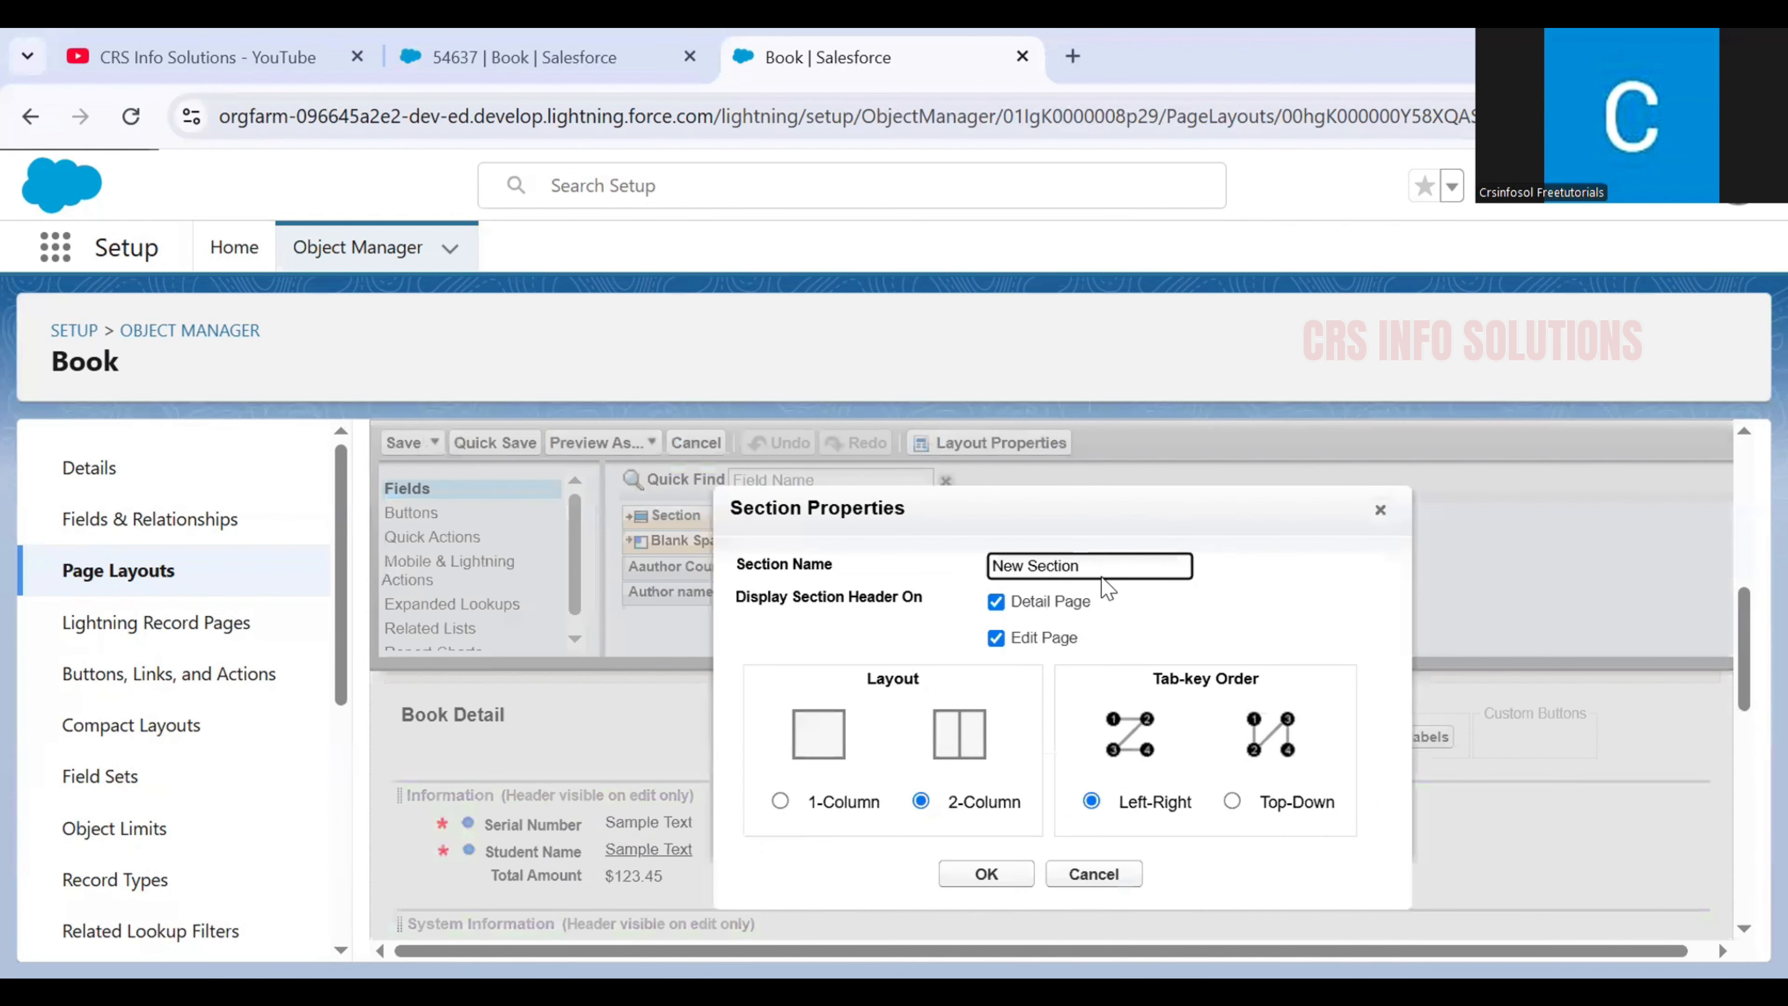
{"action": "left_click", "coordinate": [939, 530]}
{"action": "triple_click", "coordinate": [1071, 566]}
{"action": "type", "text": "A"}
{"action": "type", "text": "uthor Information"}
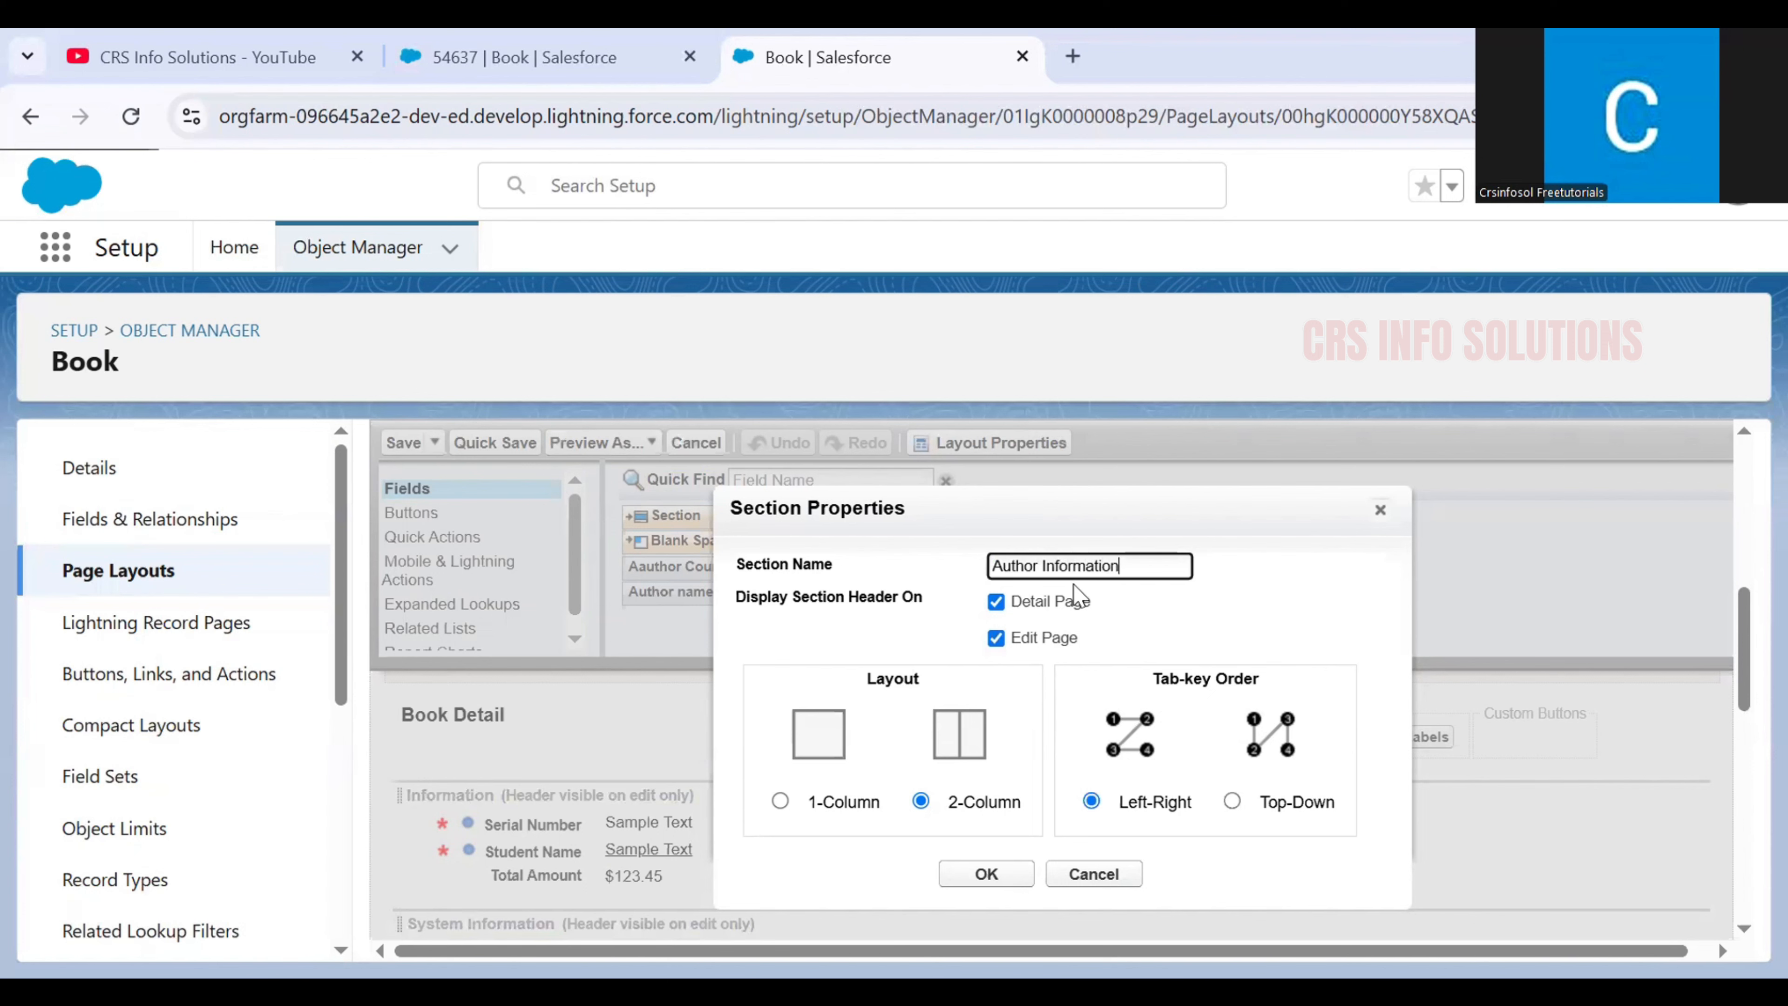
{"action": "left_click", "coordinate": [830, 602]}
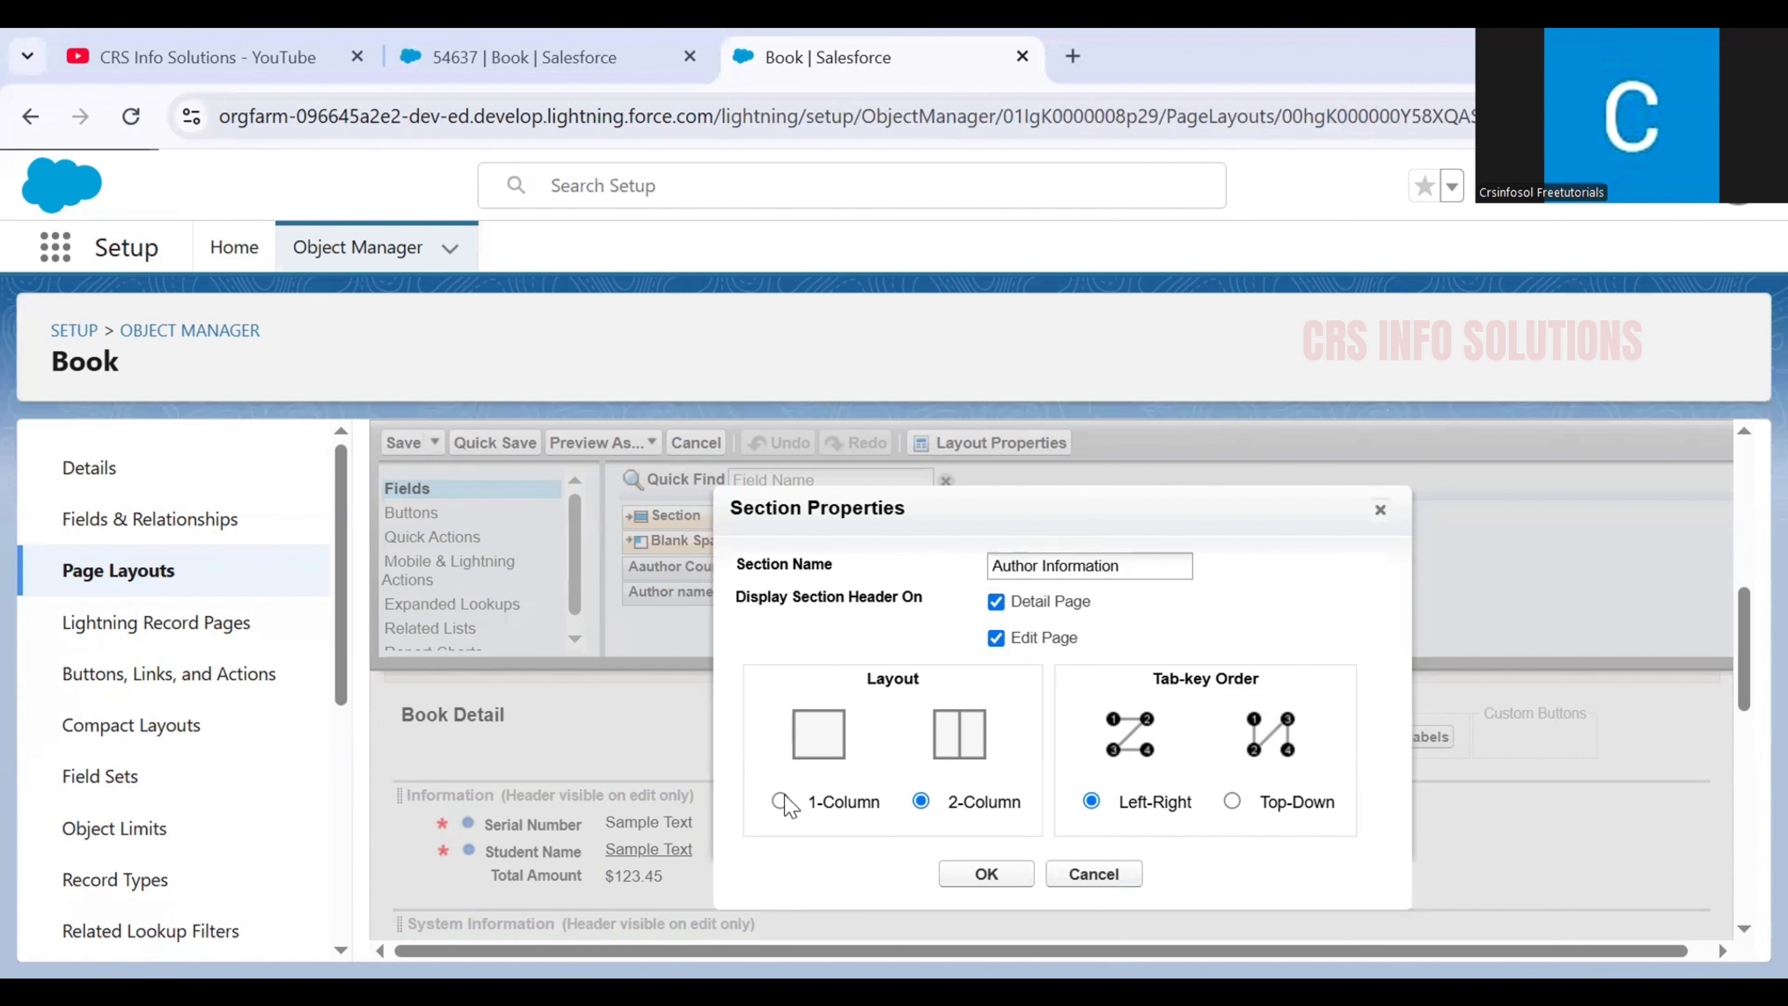
{"action": "scroll", "coordinate": [850, 760], "scroll_direction": "down", "scroll_amount": 1}
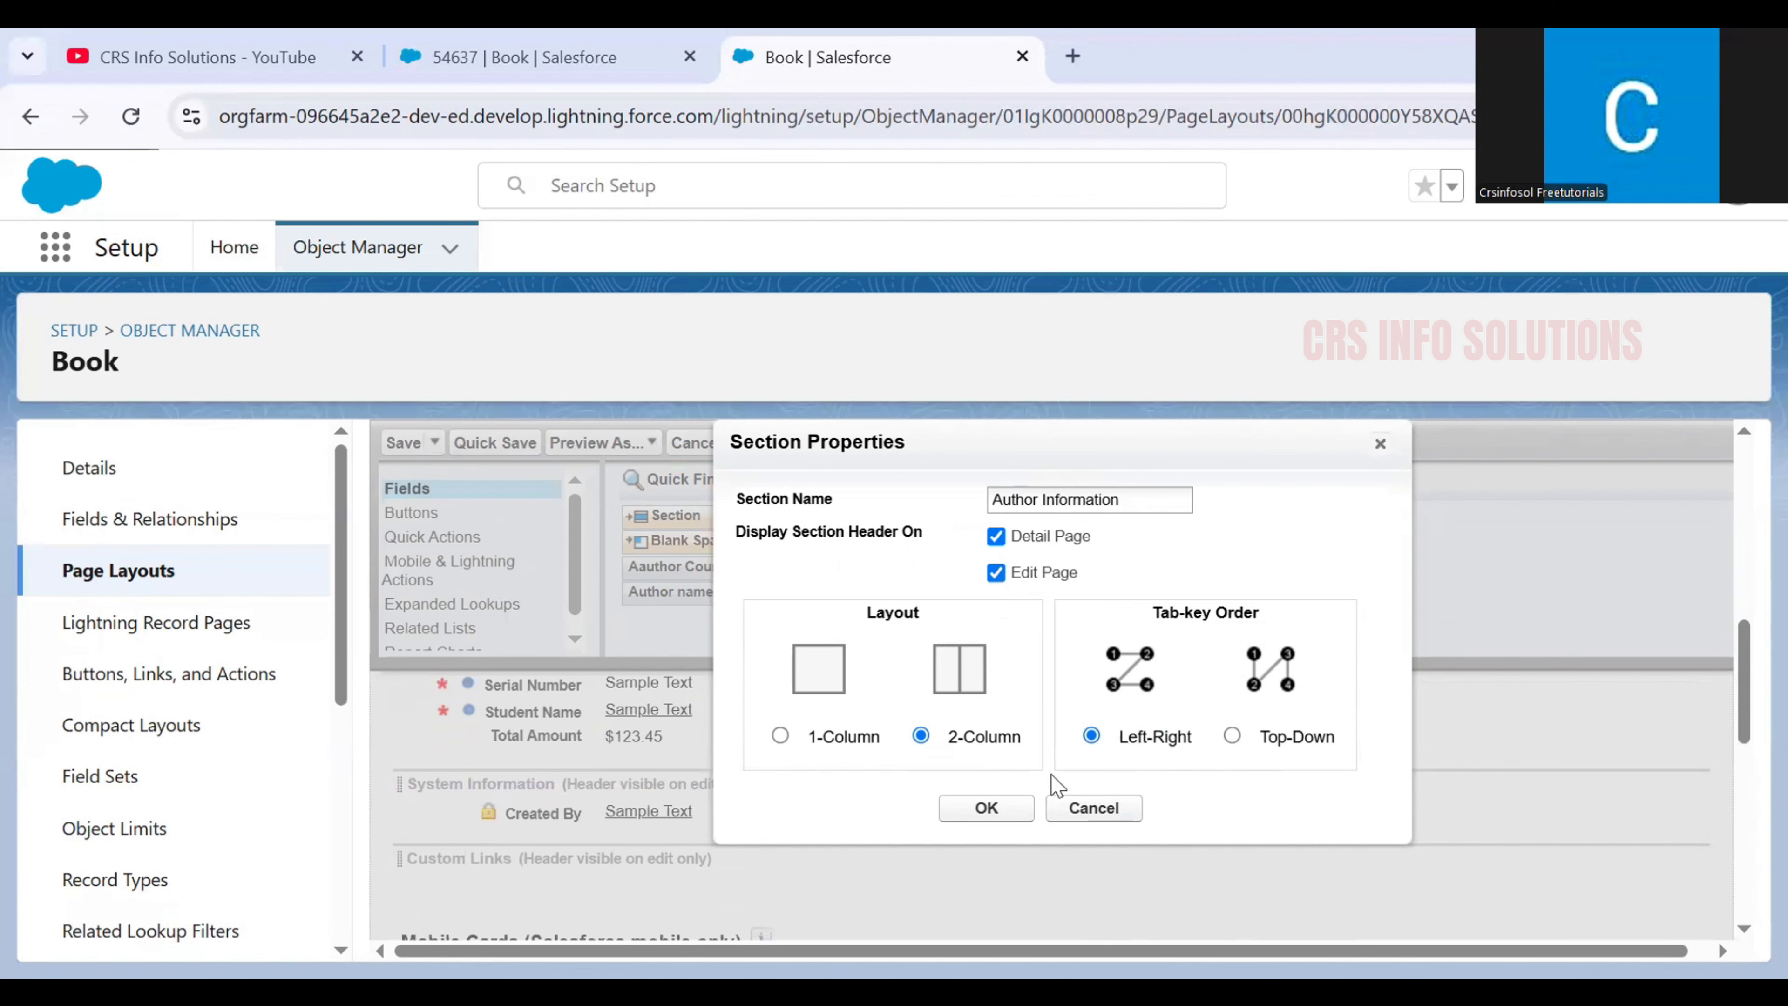
{"action": "left_click", "coordinate": [986, 809]}
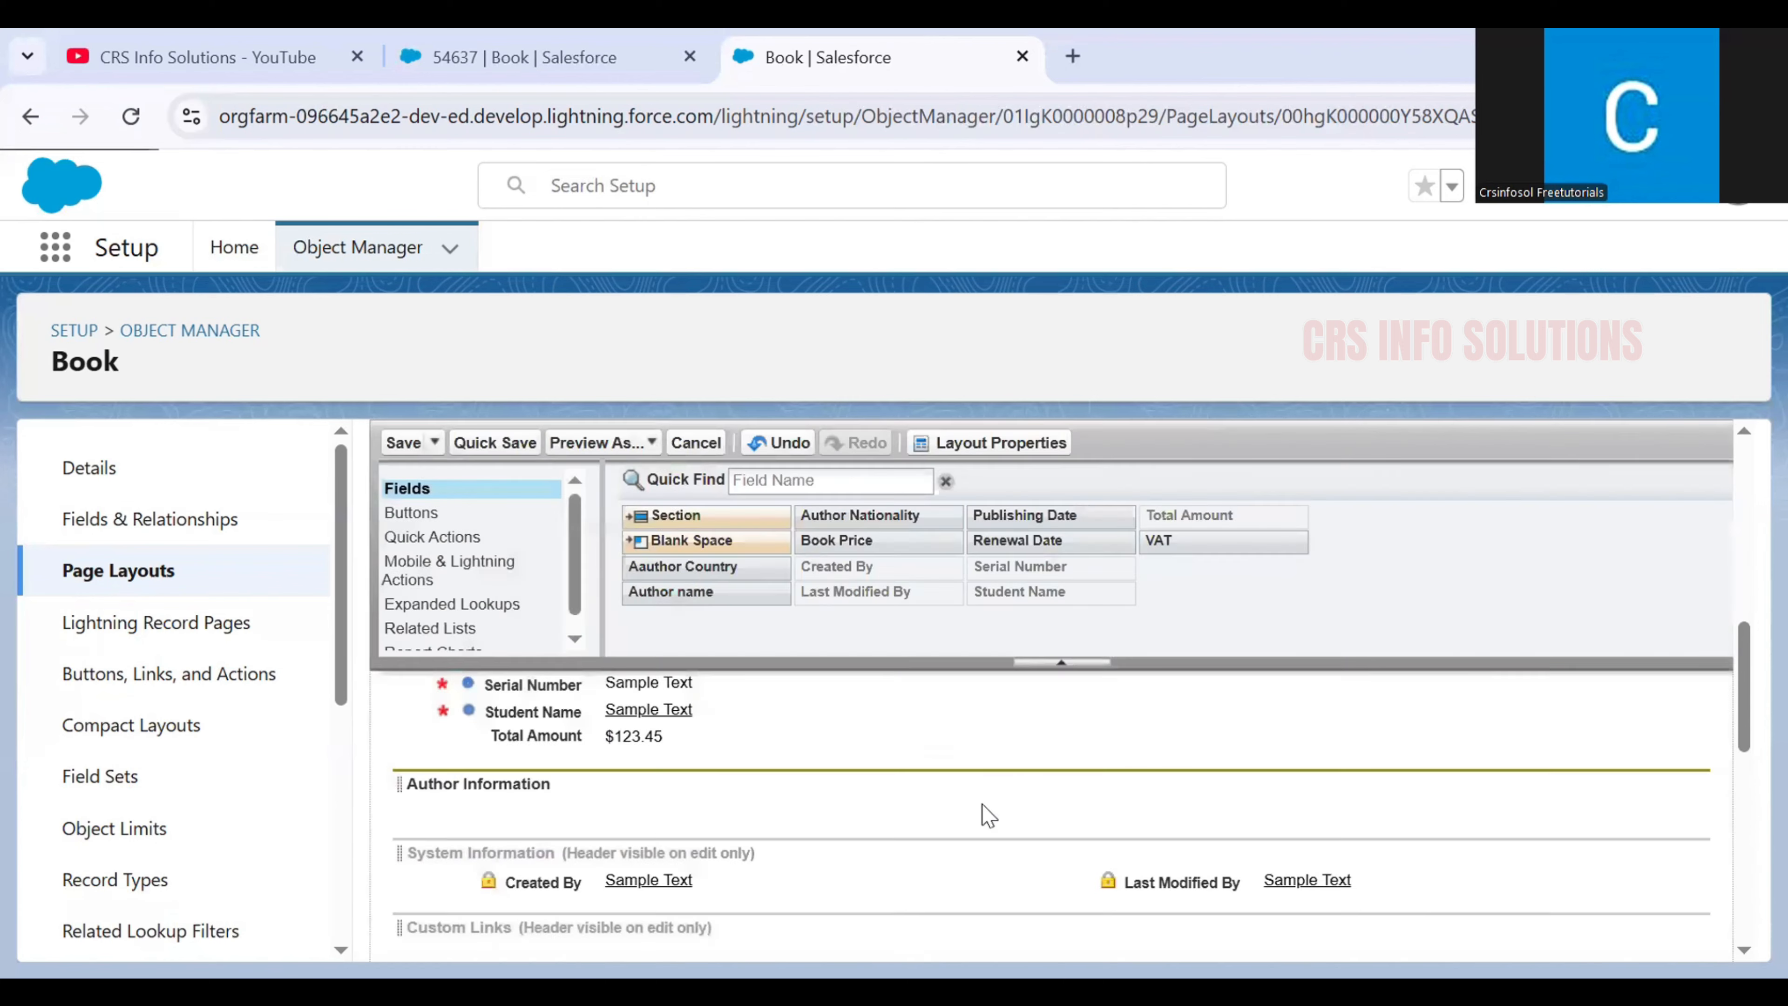
Step: Place Author name and Aauthor Country in the left column and Author Nationality in the right column of the Author Information section
{"action": "scroll", "coordinate": [993, 810], "scroll_direction": "up", "scroll_amount": 3}
{"action": "scroll", "coordinate": [991, 809], "scroll_direction": "down", "scroll_amount": 2}
{"action": "left_click_drag", "start_coordinate": [724, 598], "coordinate": [595, 812]}
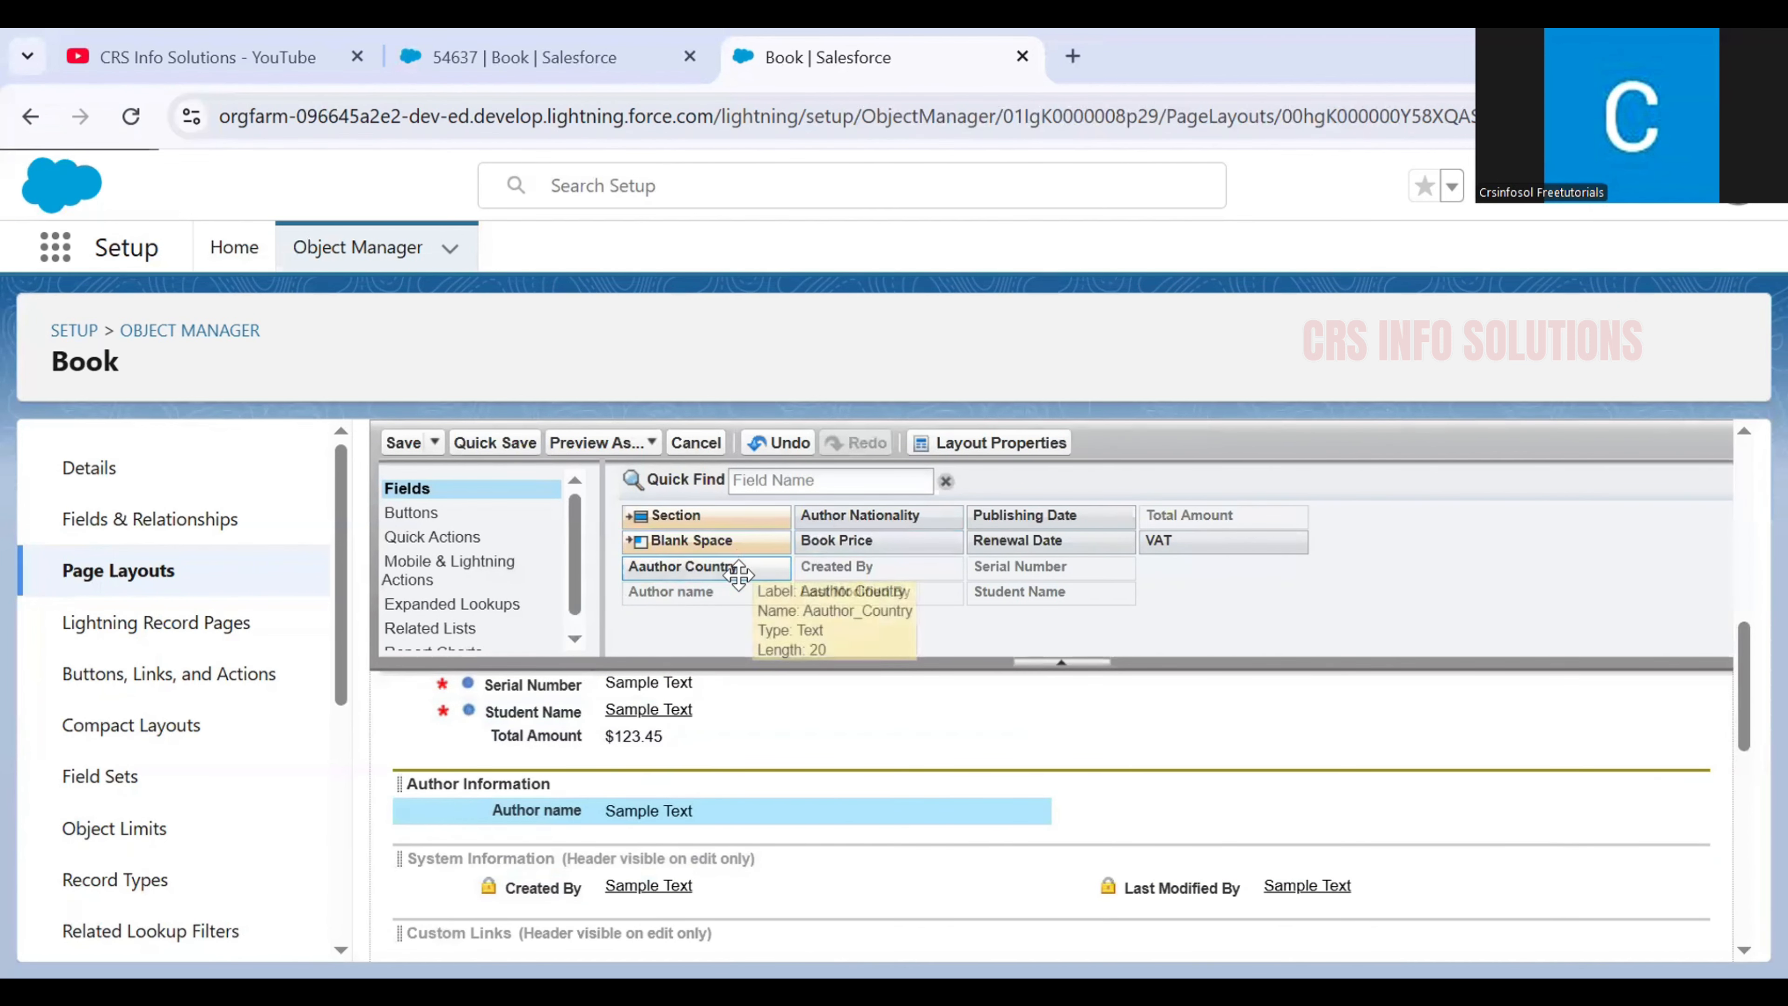
{"action": "left_click_drag", "start_coordinate": [738, 567], "coordinate": [627, 842]}
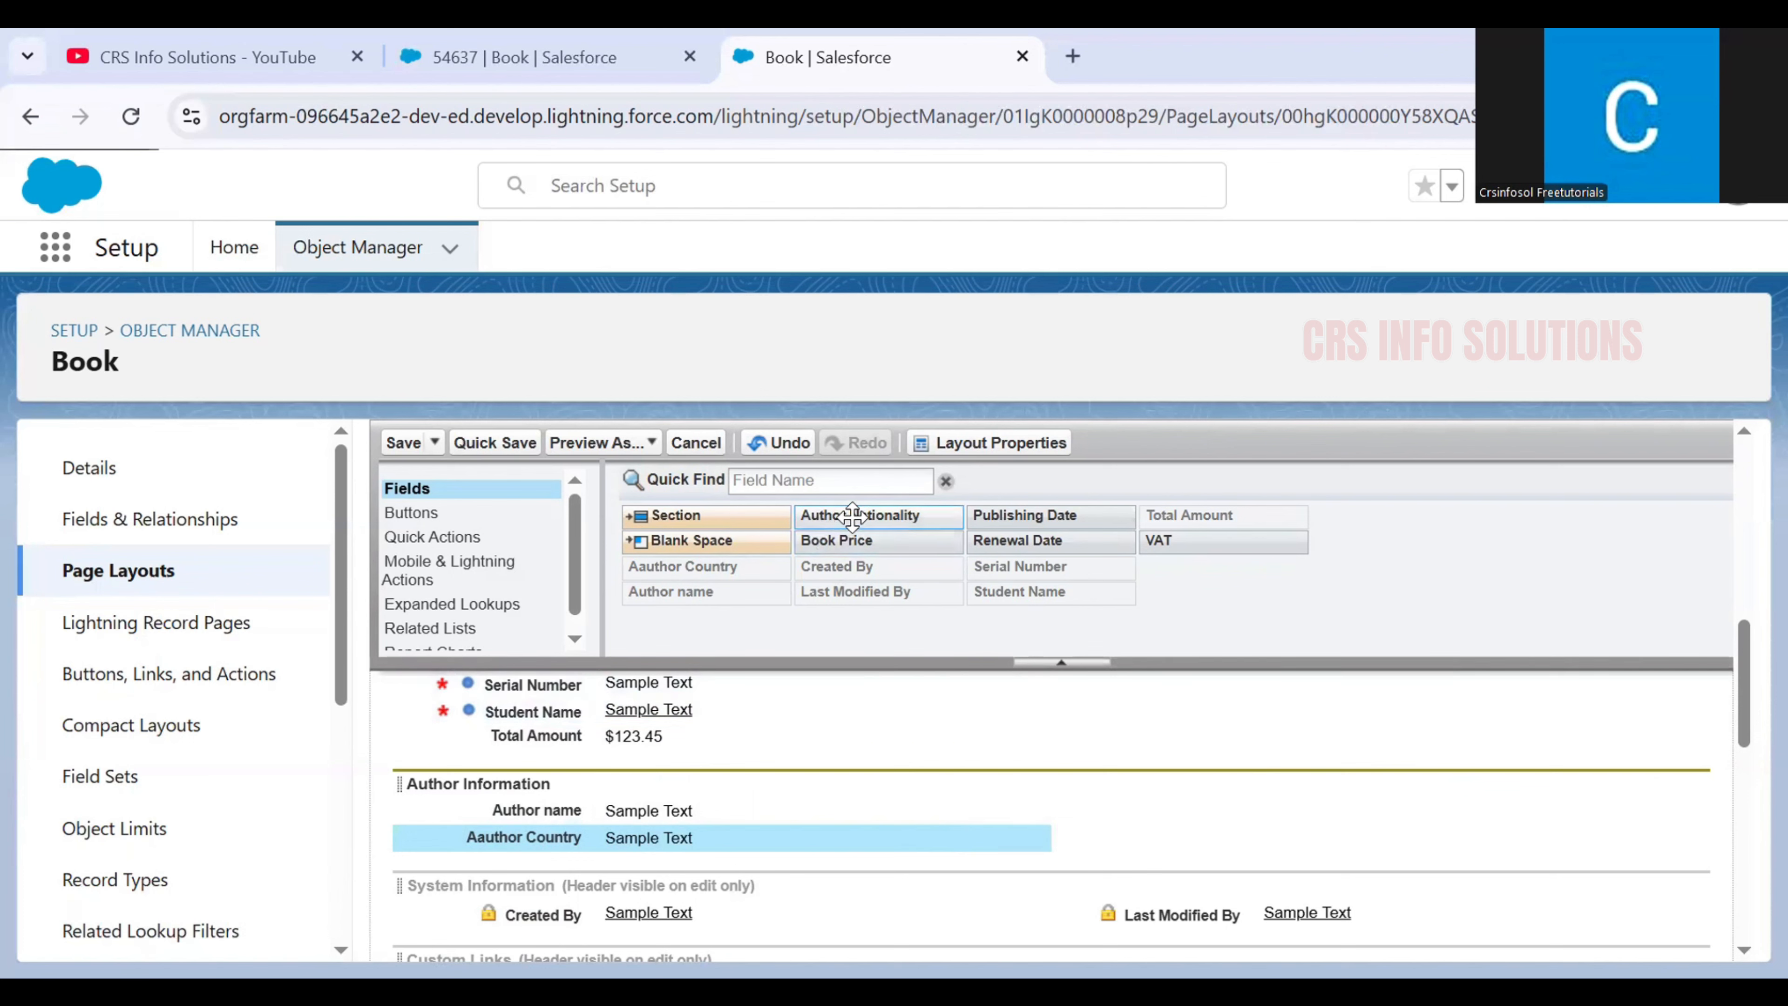
{"action": "left_click_drag", "start_coordinate": [843, 519], "coordinate": [1302, 810]}
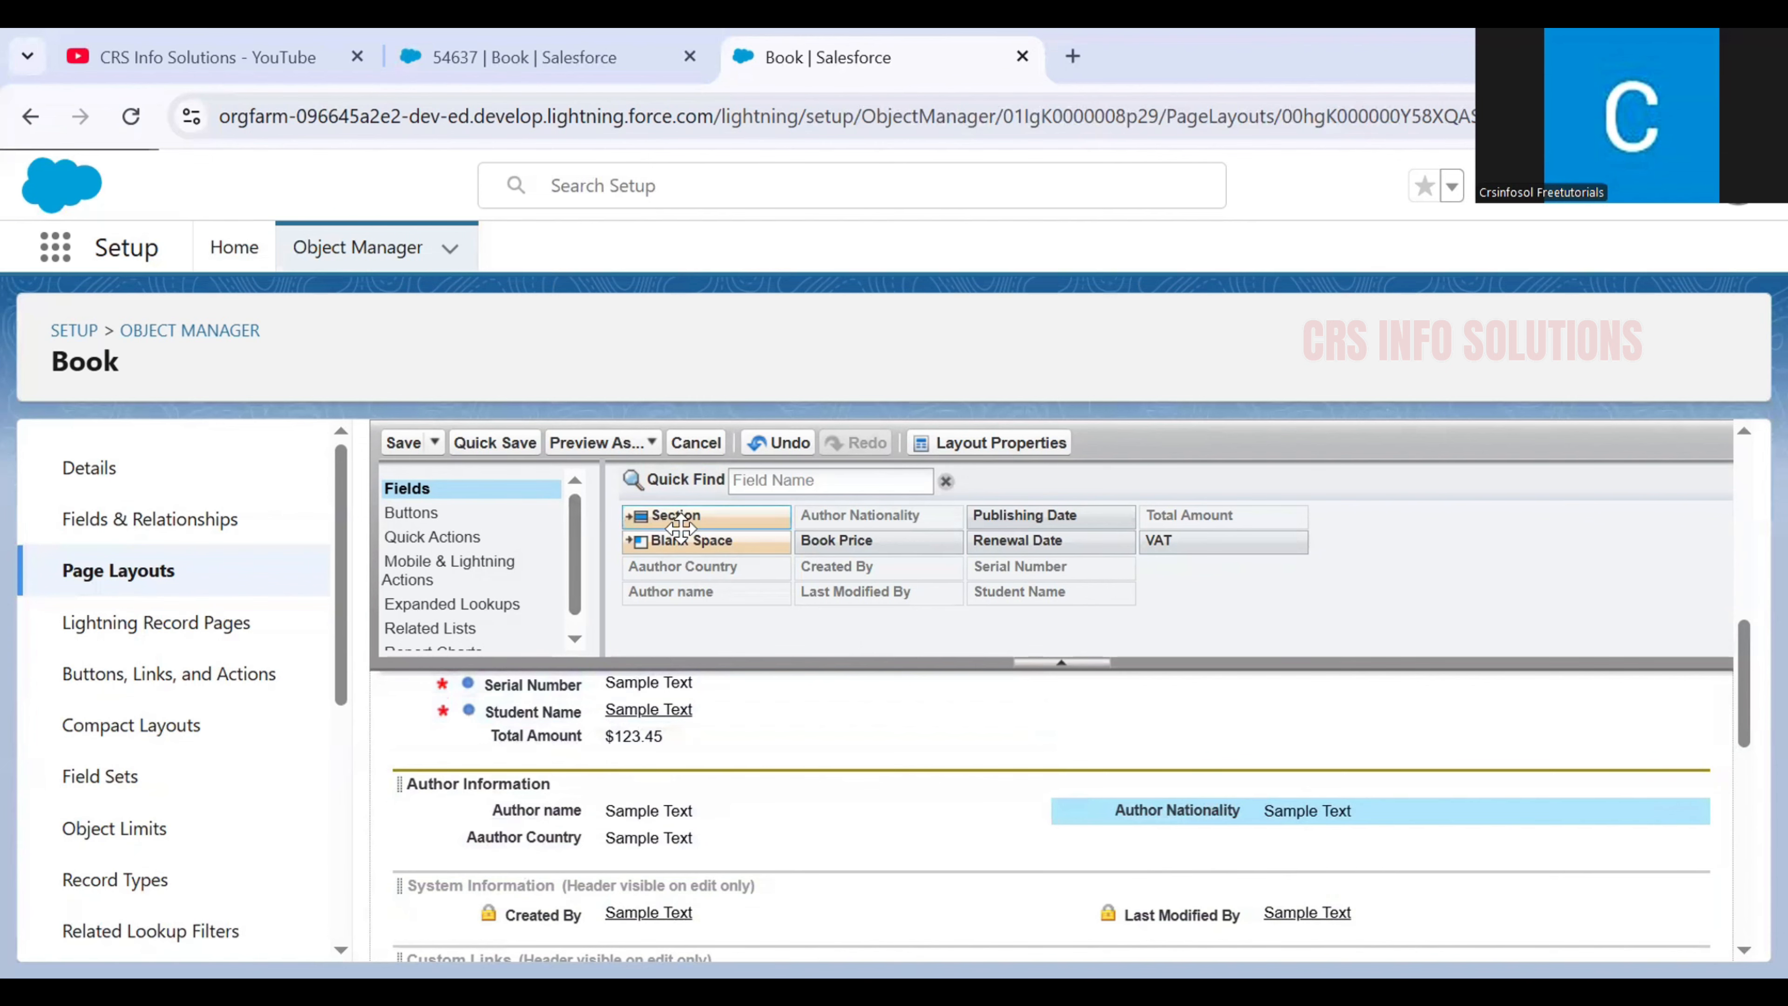
Step: Add a two-column section named "Billing Information" between Author Information and System Information, with its header on detail and edit pages and left-right tab order
{"action": "scroll", "coordinate": [694, 541], "scroll_direction": "down", "scroll_amount": 1}
{"action": "scroll", "coordinate": [694, 540], "scroll_direction": "down", "scroll_amount": 1}
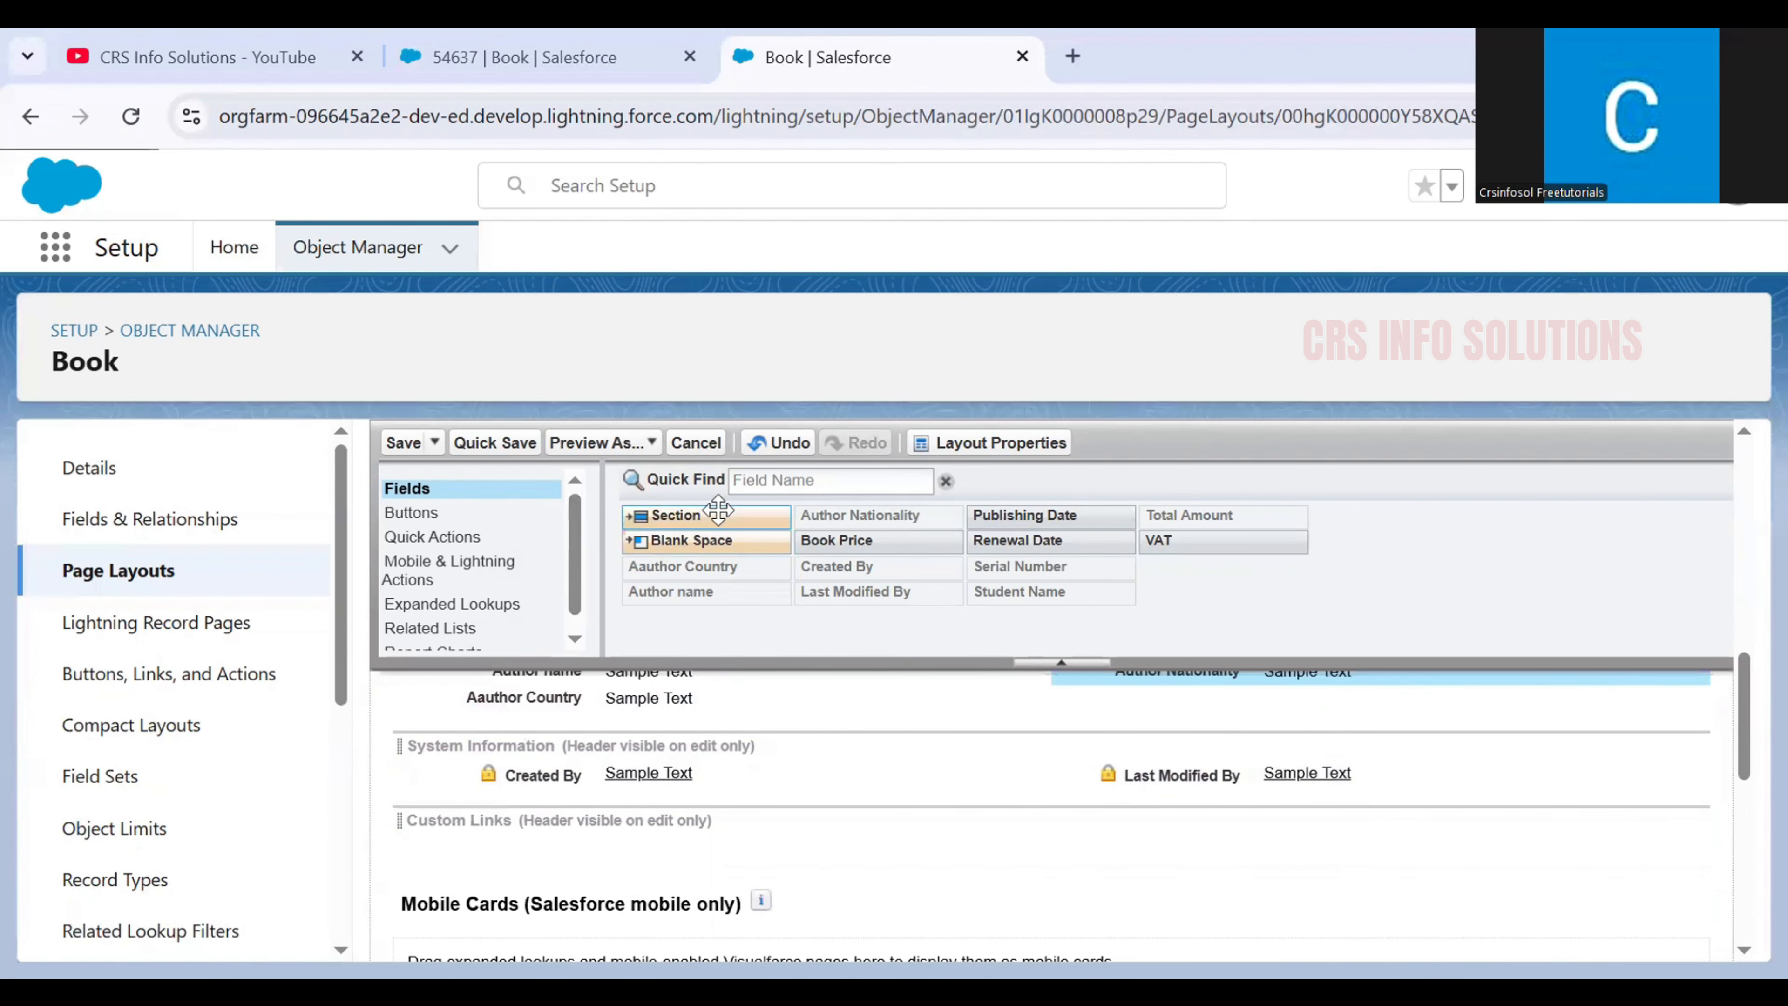
{"action": "left_click_drag", "start_coordinate": [718, 520], "coordinate": [596, 830]}
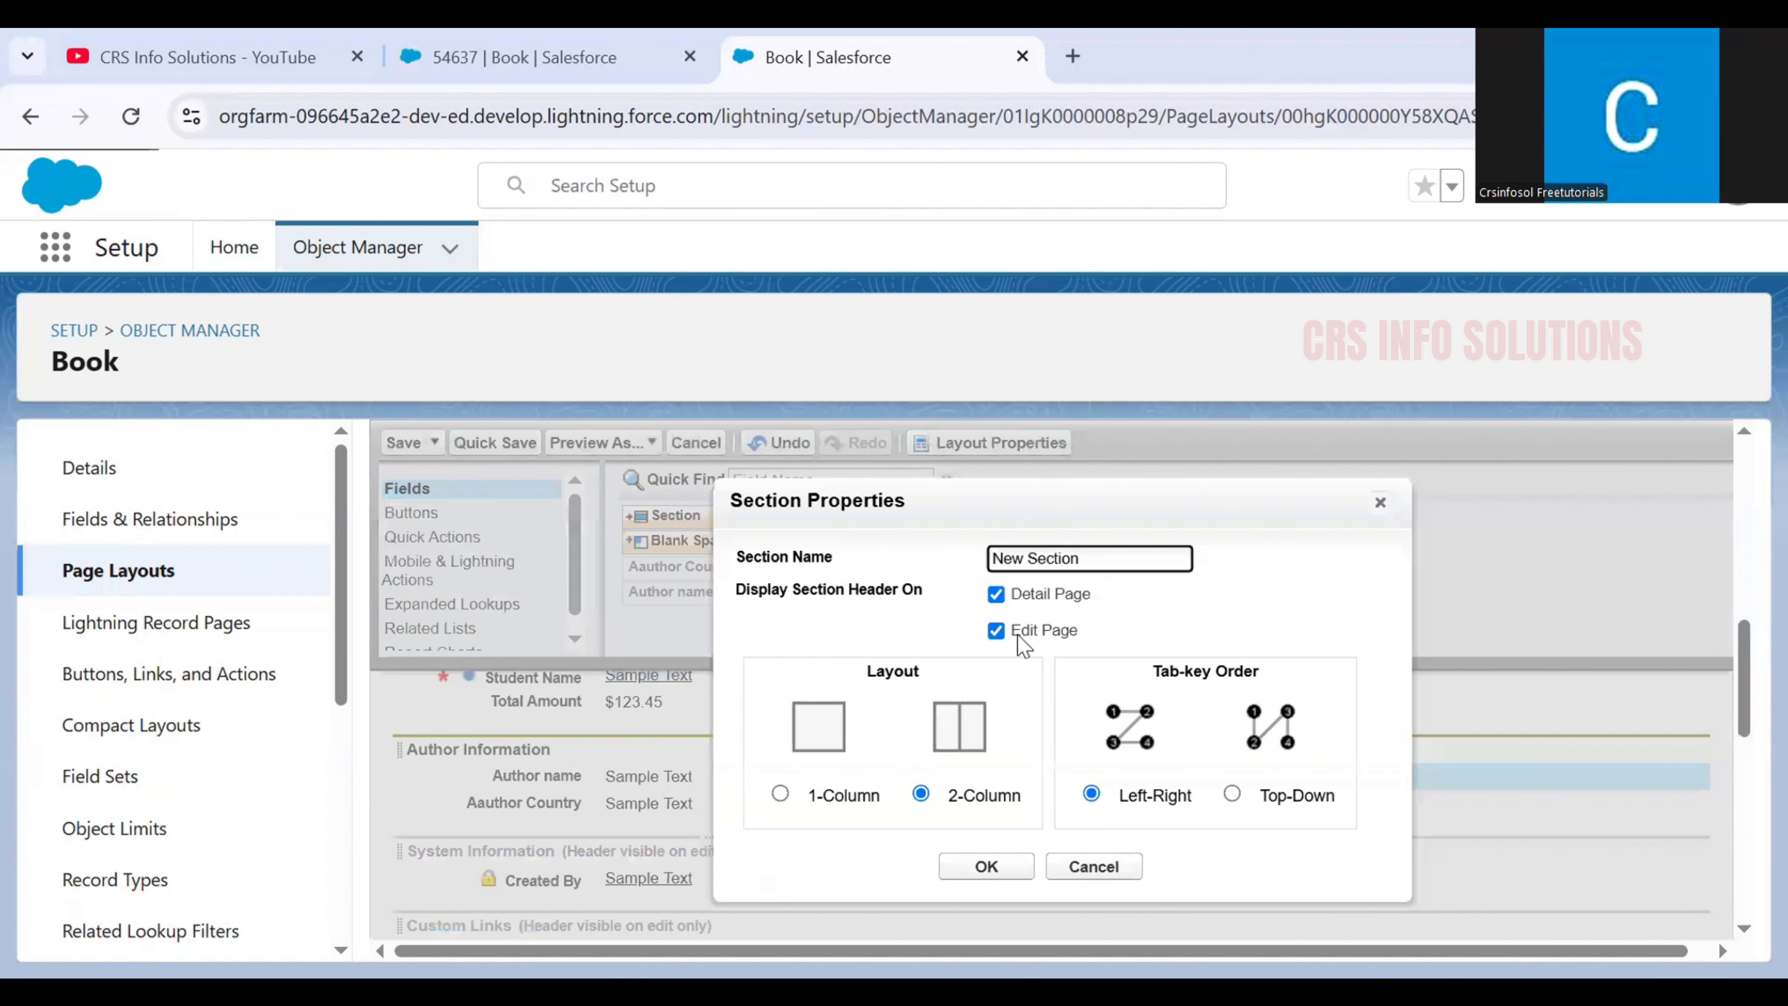
{"action": "triple_click", "coordinate": [1084, 556]}
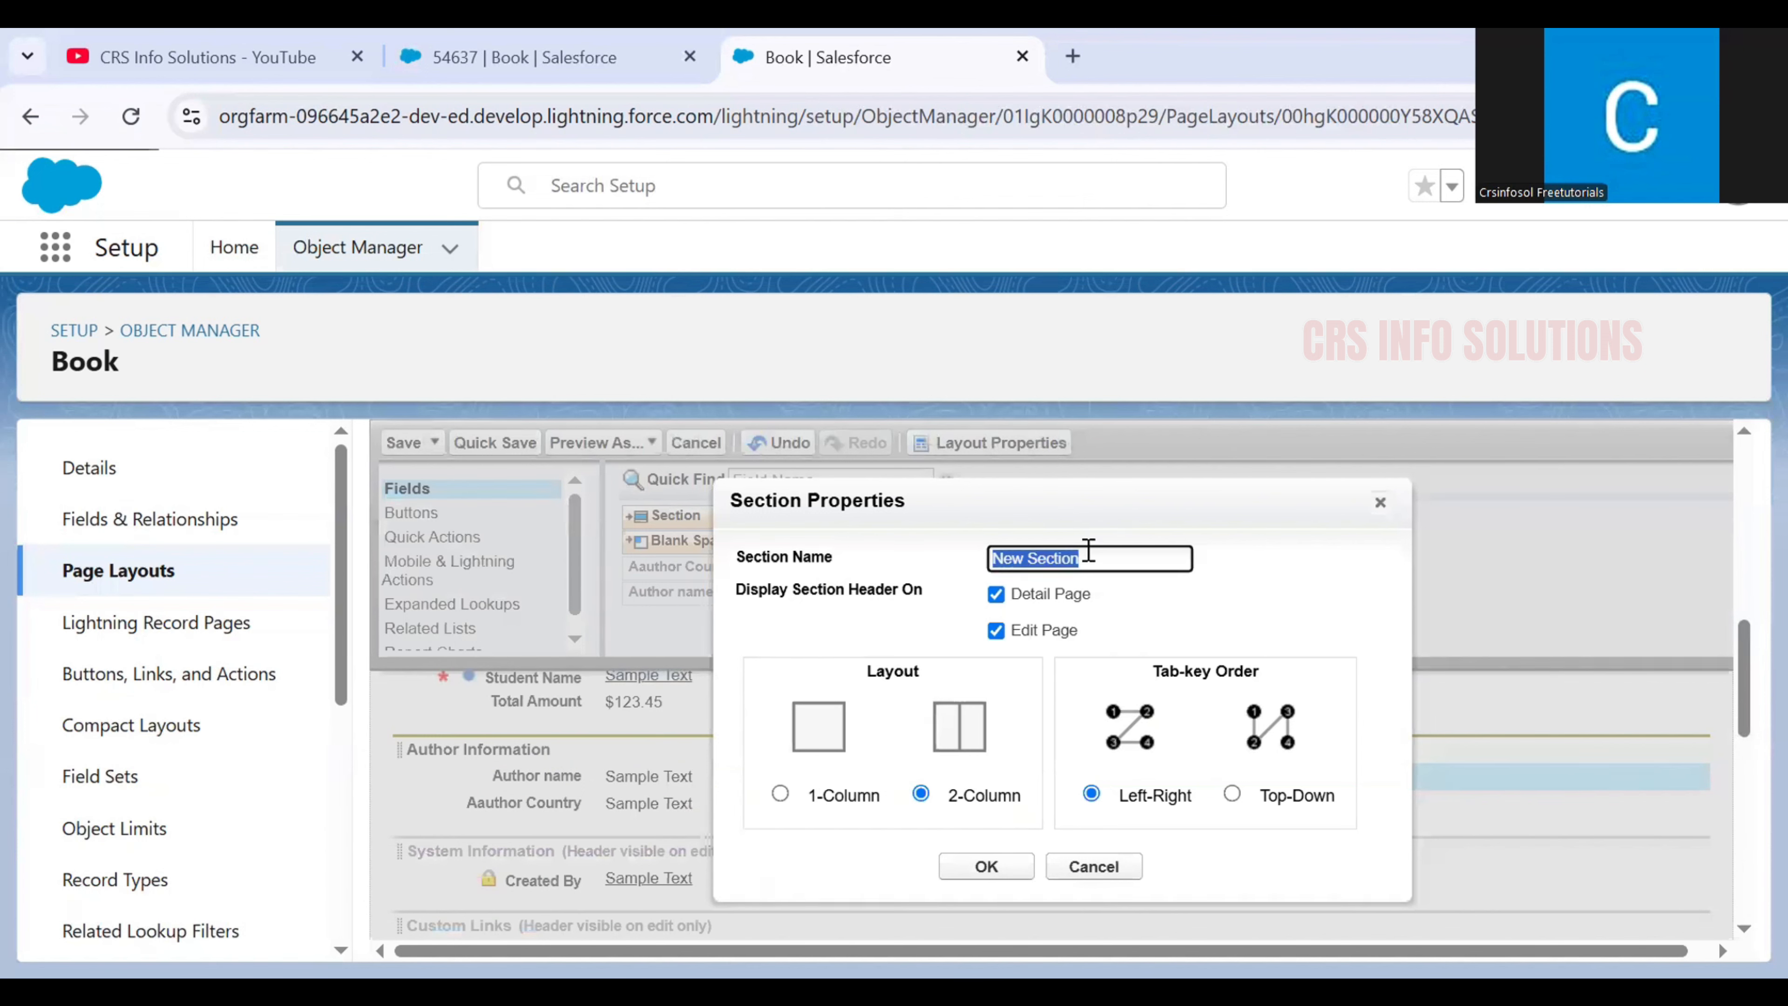
{"action": "type", "text": "Billing Informatio"}
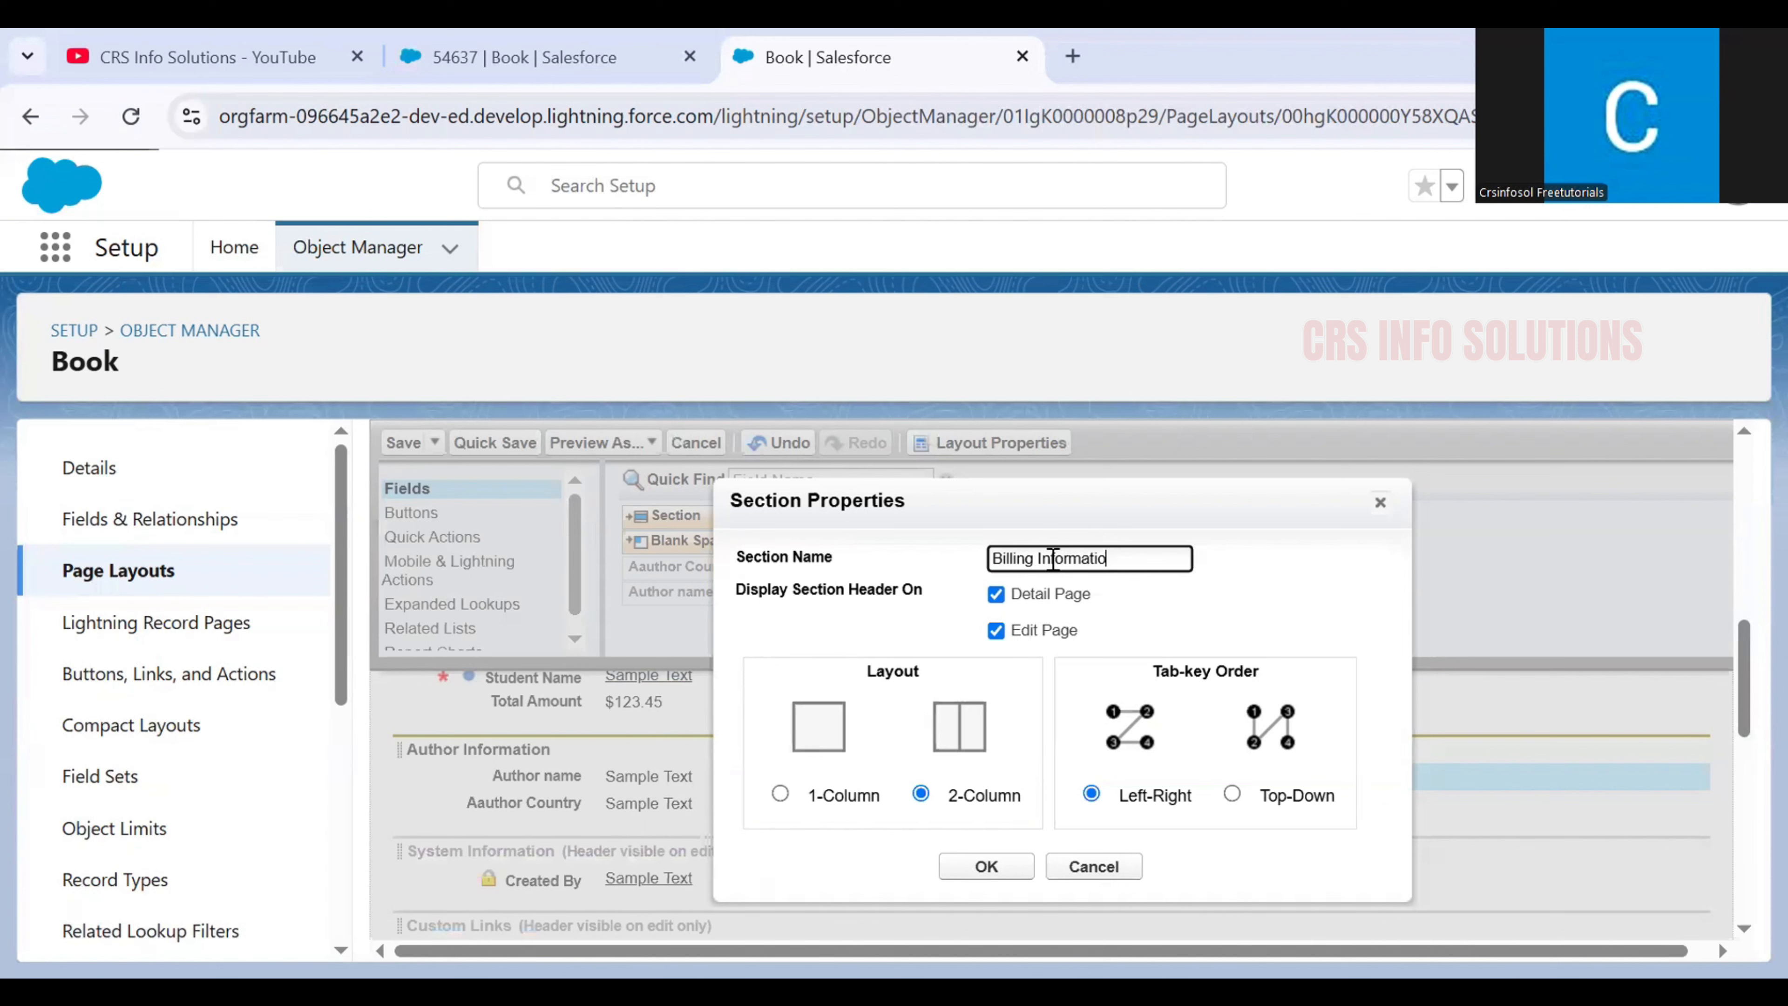
{"action": "type", "text": "n"}
{"action": "left_click", "coordinate": [1221, 595]}
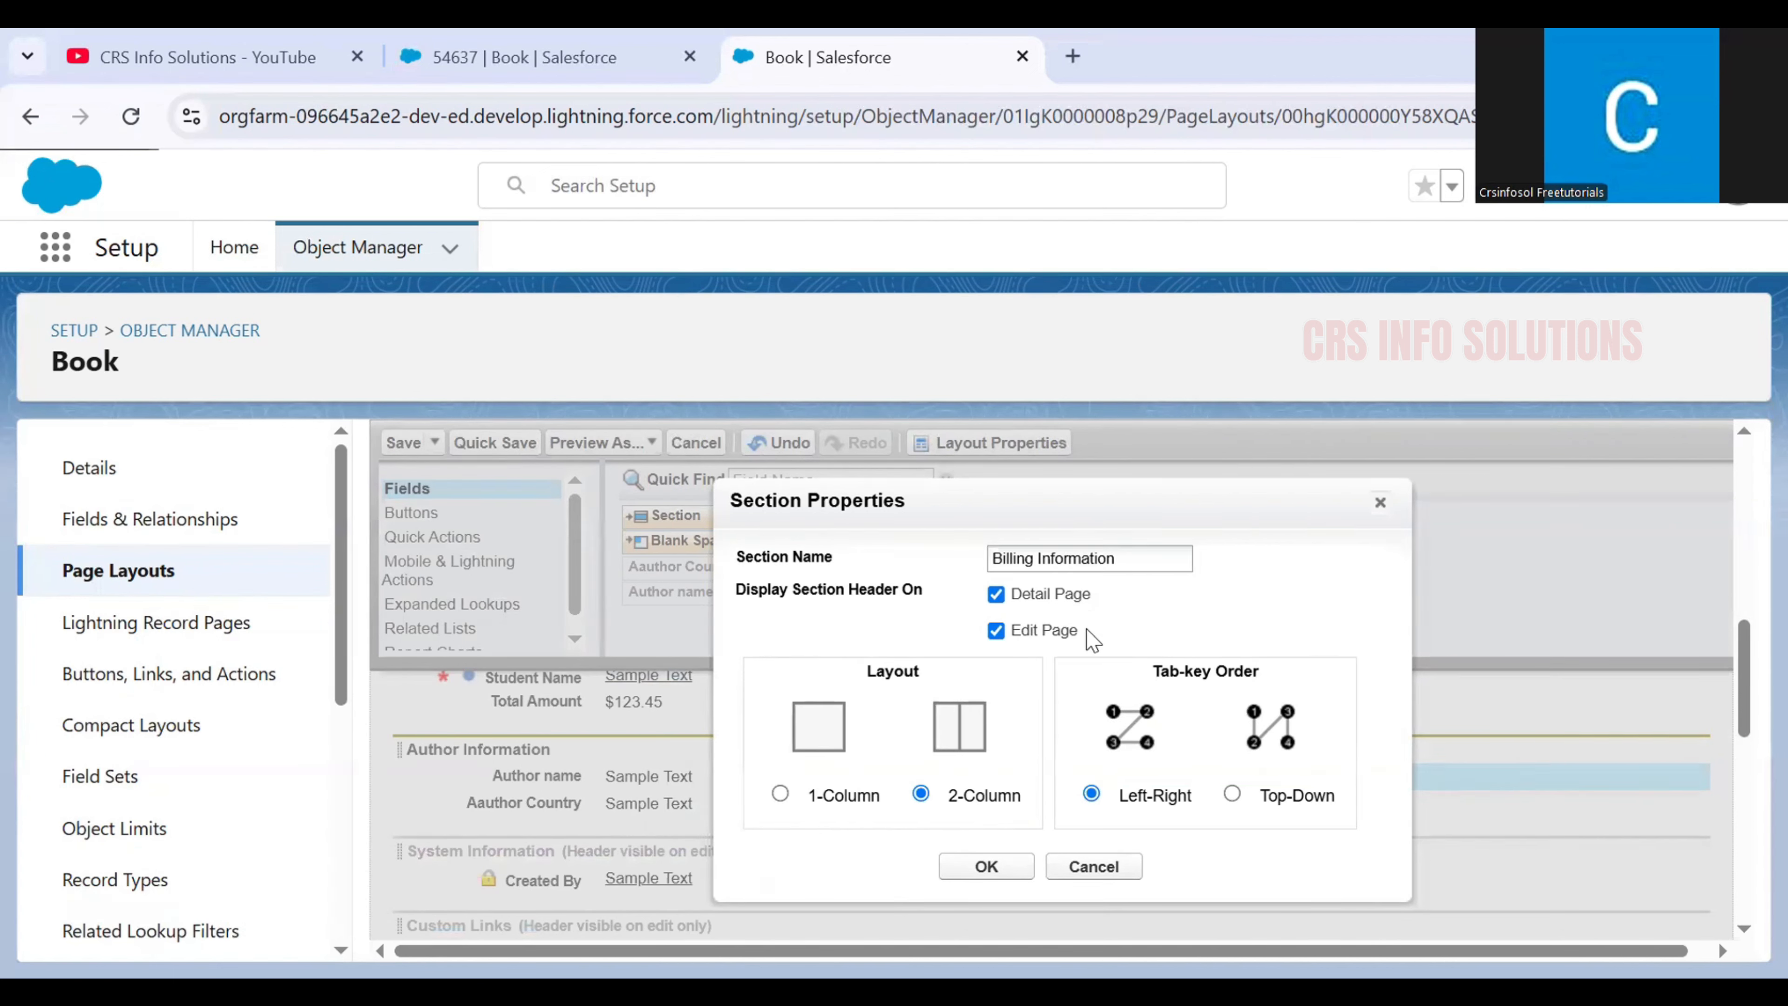
{"action": "left_click", "coordinate": [838, 794]}
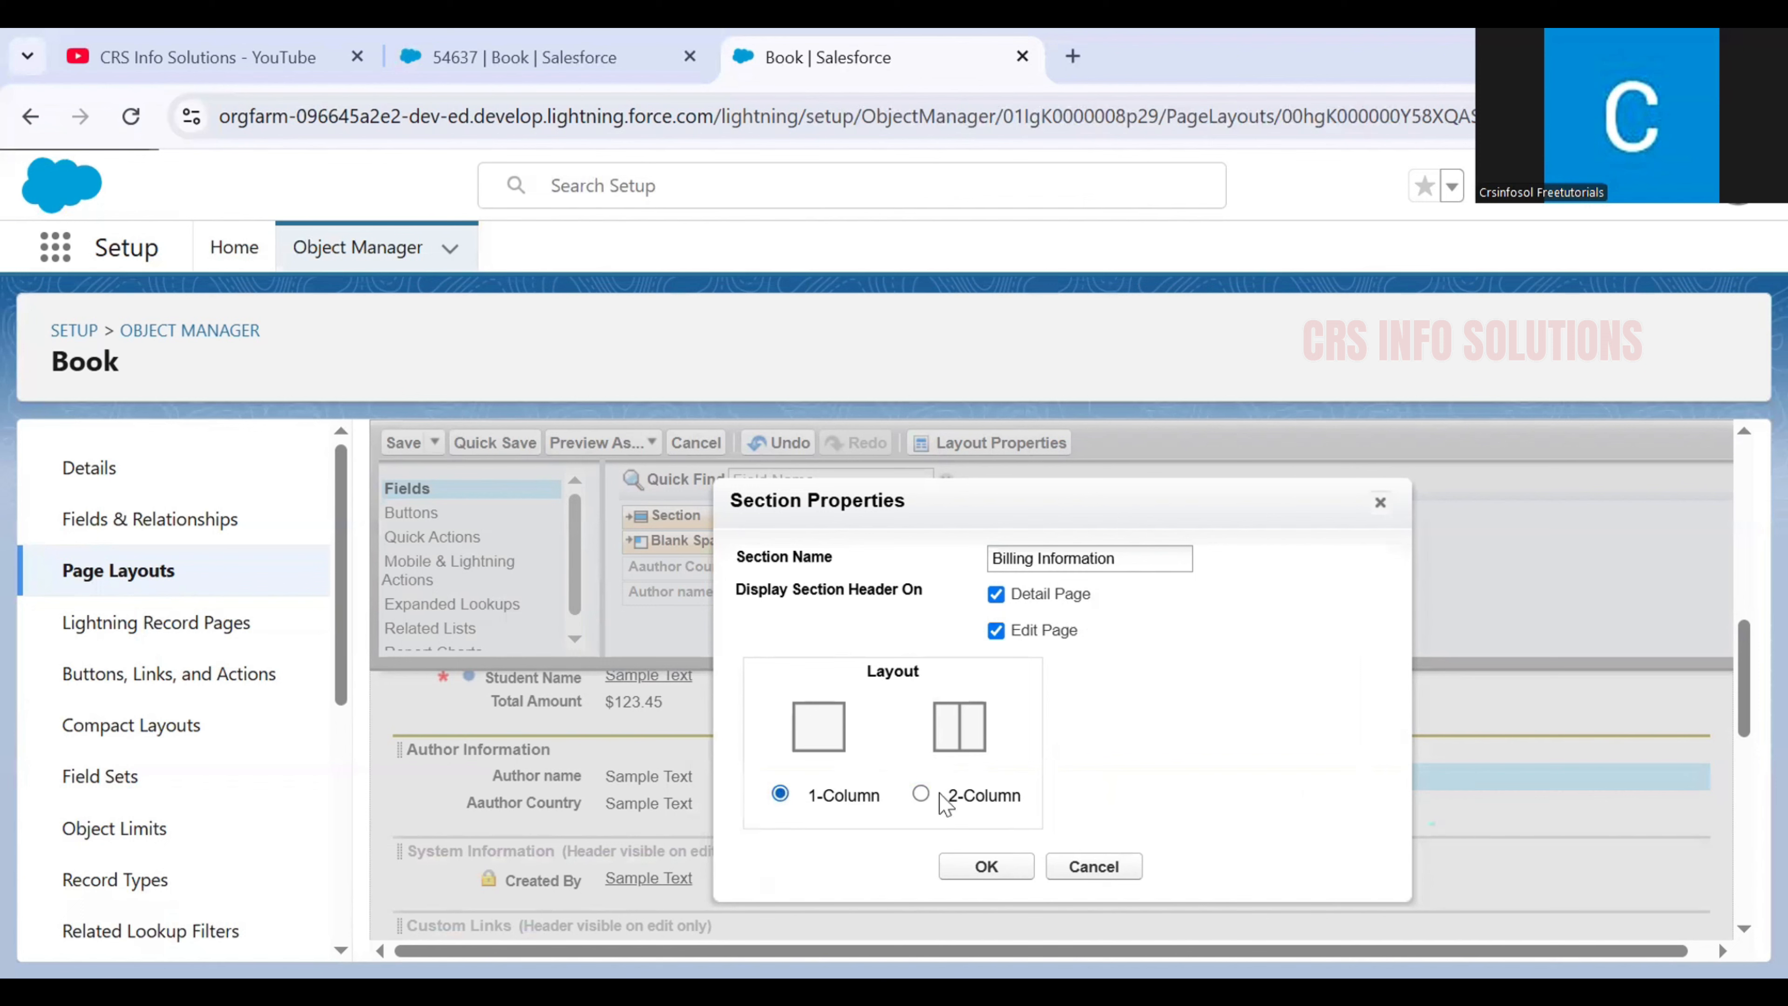
{"action": "left_click", "coordinate": [922, 795]}
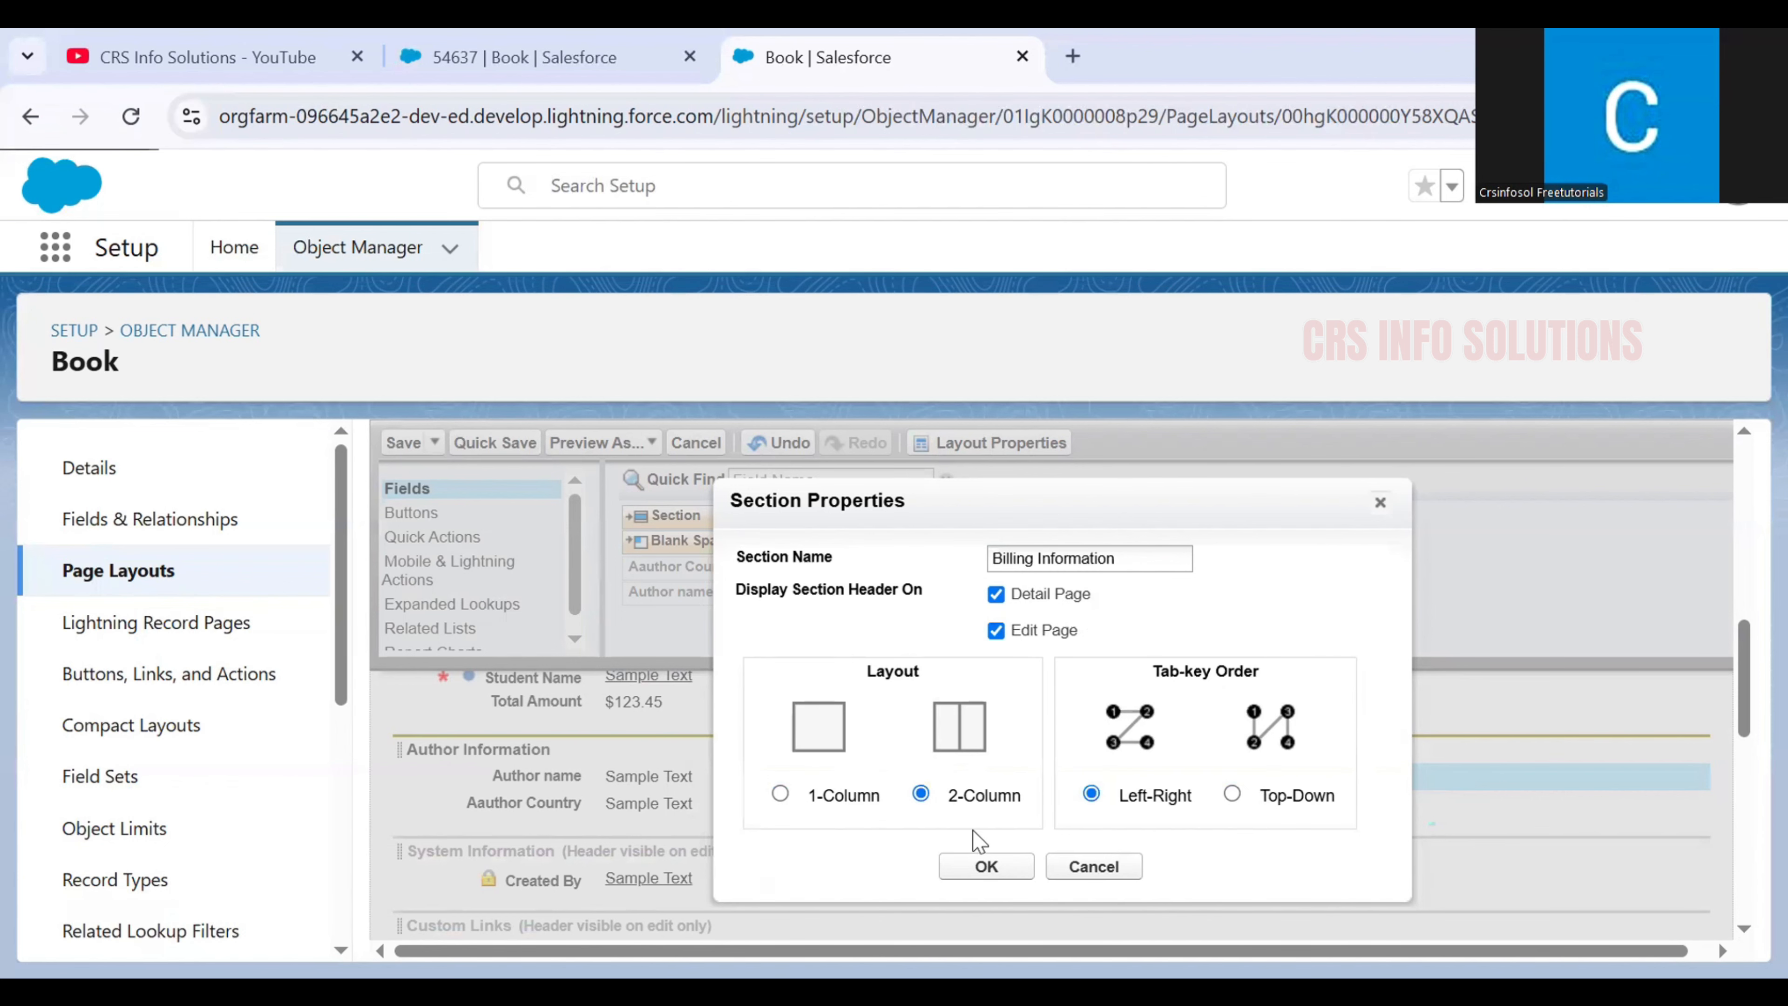
{"action": "left_click", "coordinate": [985, 868]}
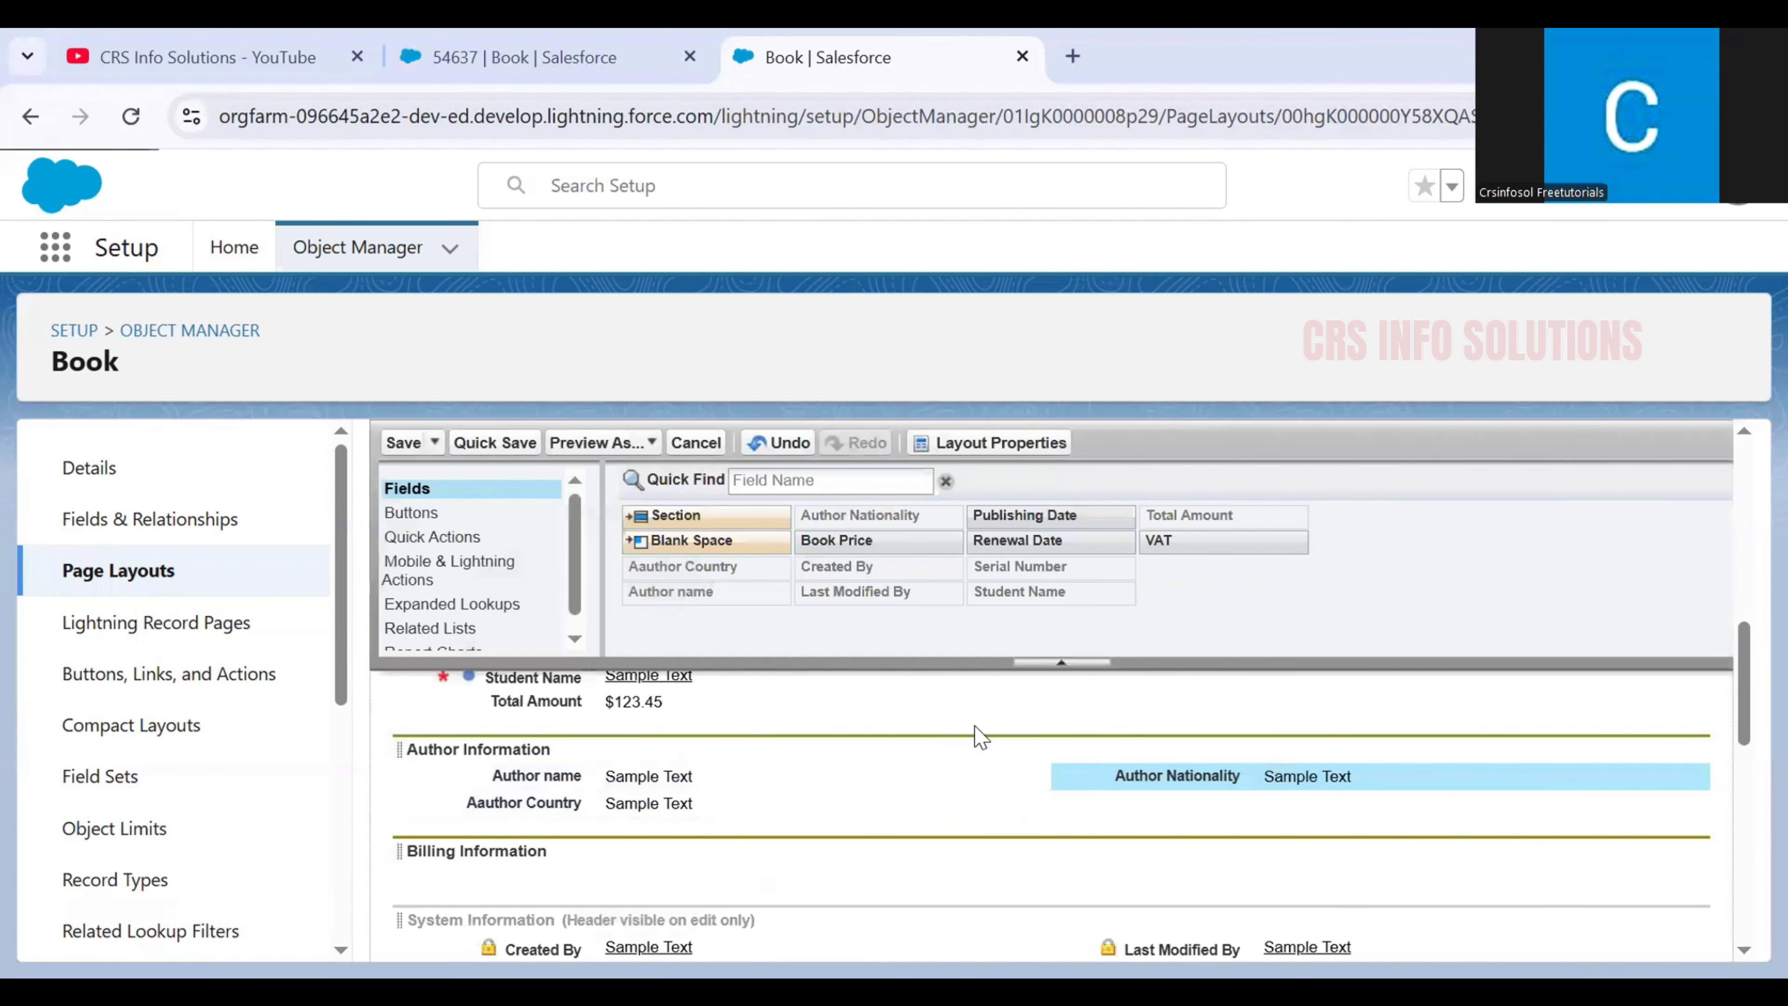
Step: Place the Book Price field and, below it, the VAT field in the left column of the Billing Information section
{"action": "scroll", "coordinate": [1069, 666], "scroll_direction": "down", "scroll_amount": 3}
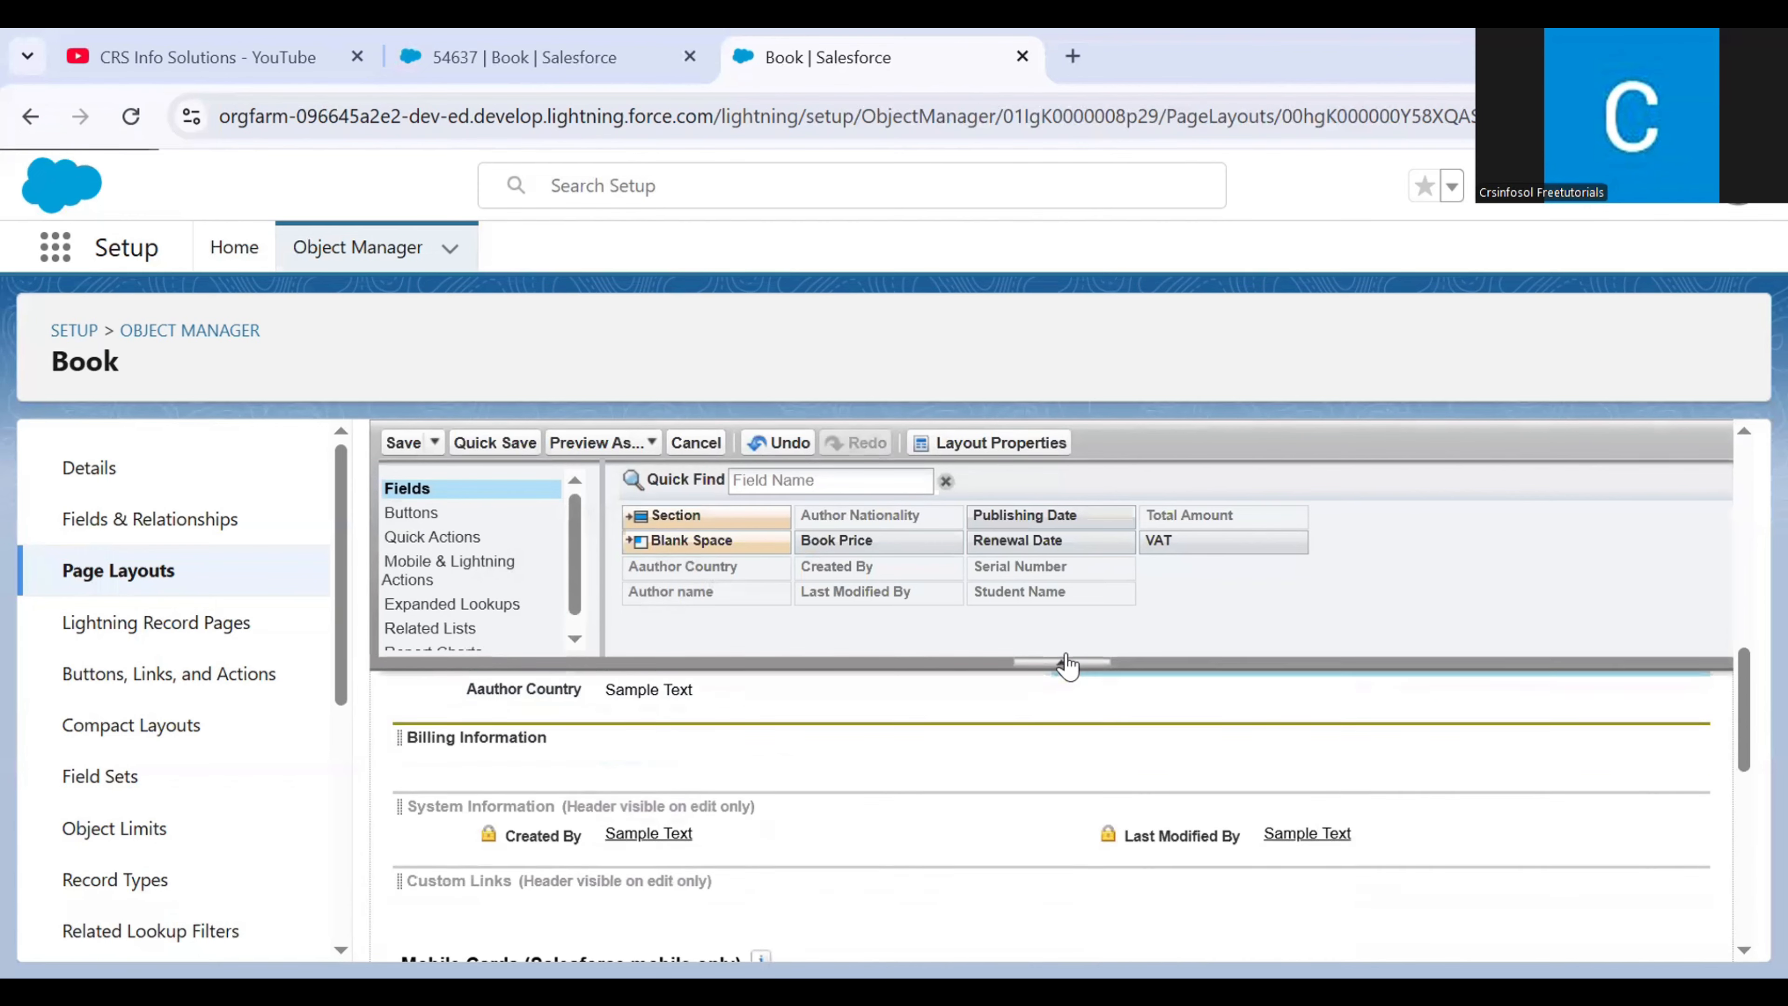
{"action": "scroll", "coordinate": [1050, 678], "scroll_direction": "up", "scroll_amount": 3}
{"action": "scroll", "coordinate": [915, 761], "scroll_direction": "down", "scroll_amount": 2}
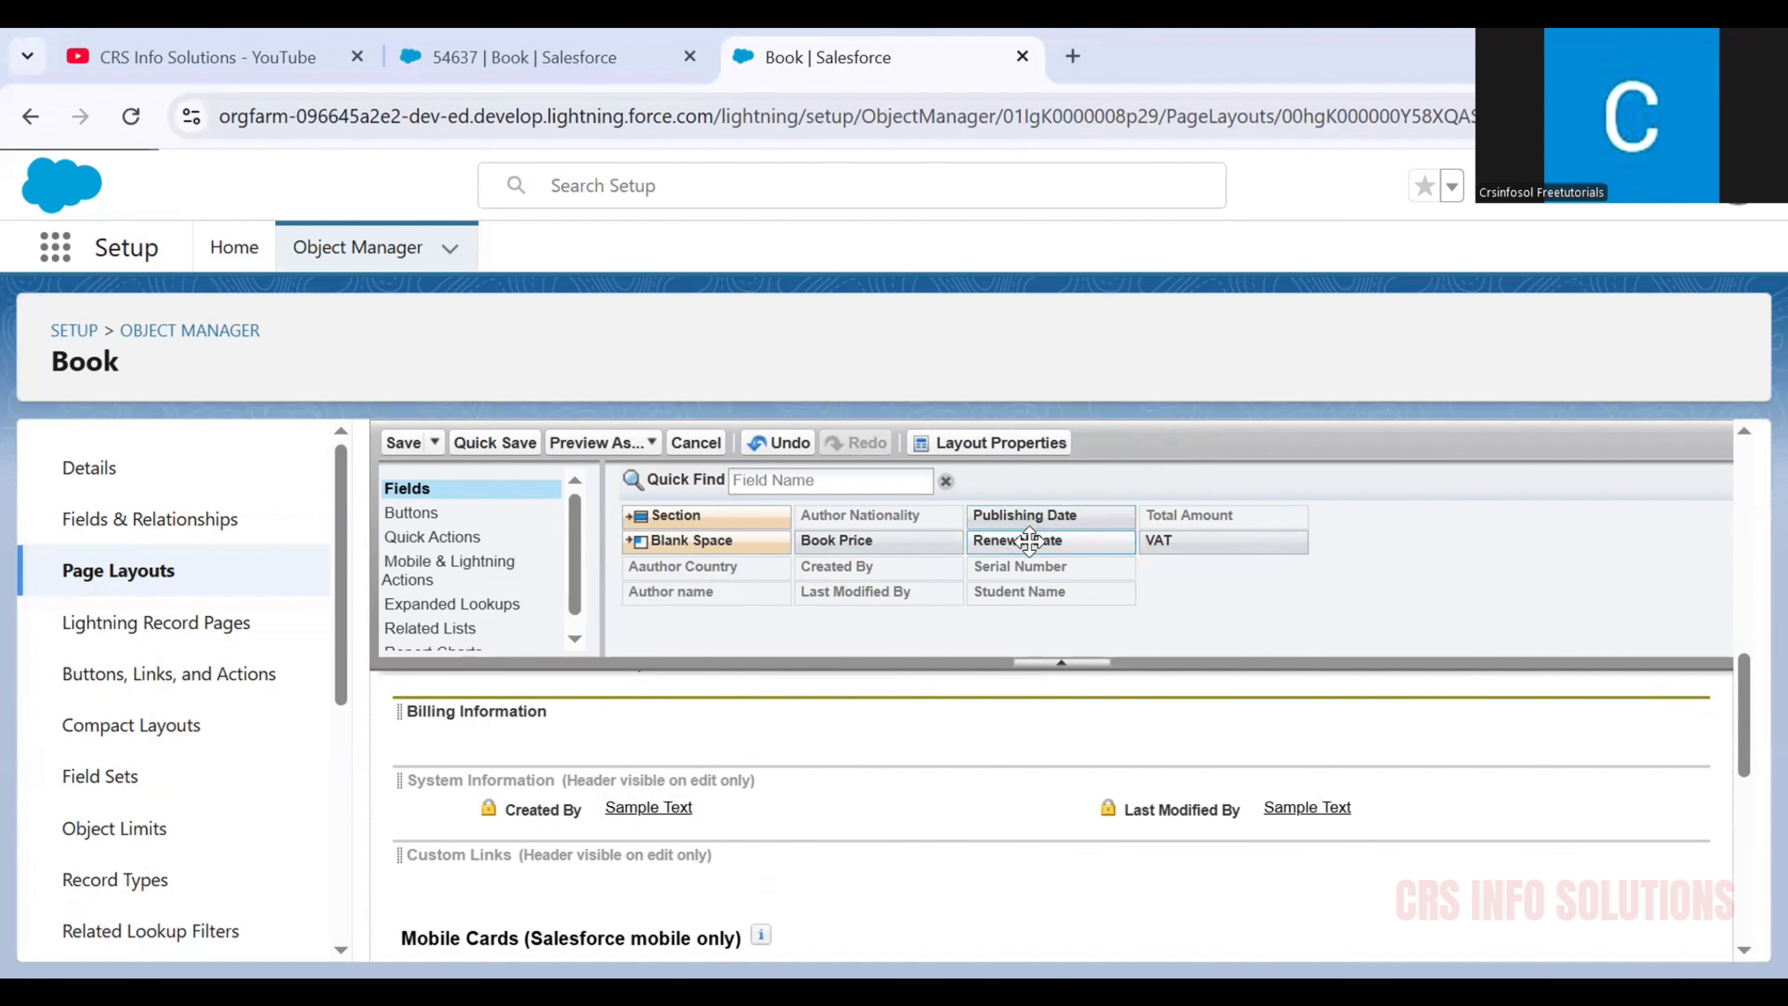
{"action": "mouse_move", "coordinate": [843, 546]}
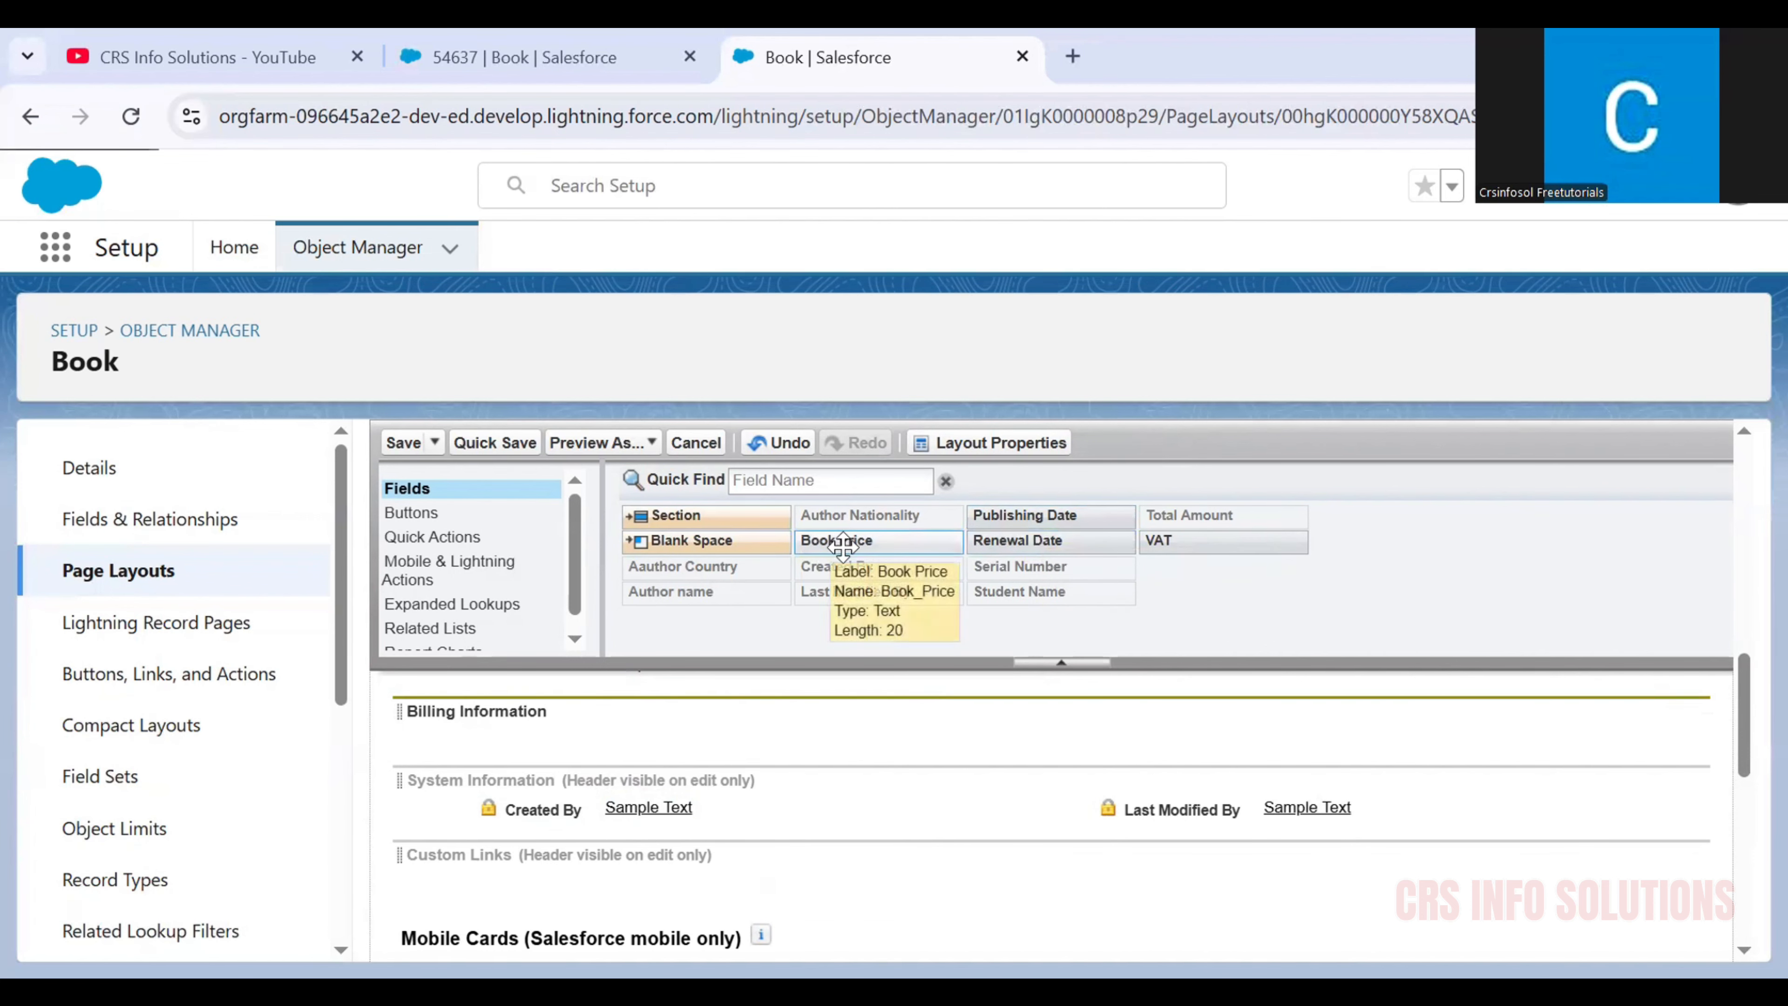
{"action": "left_click_drag", "start_coordinate": [842, 546], "coordinate": [609, 792]}
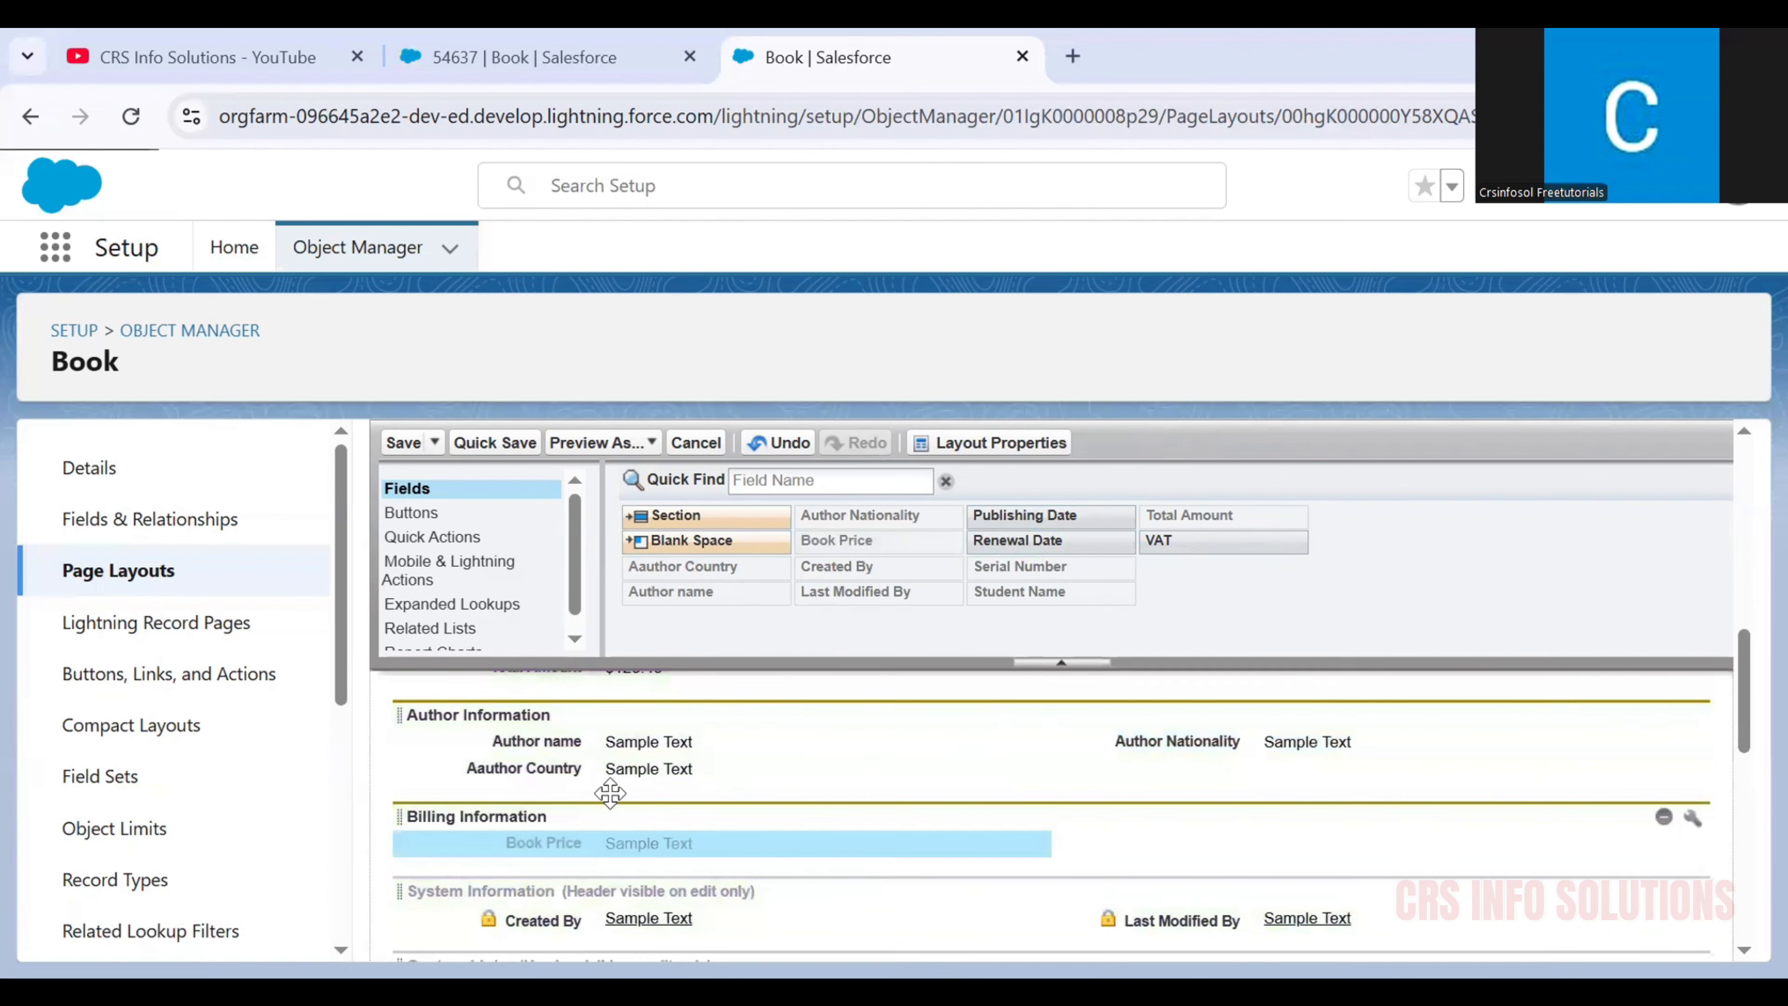
{"action": "left_click_drag", "start_coordinate": [1196, 541], "coordinate": [658, 860]}
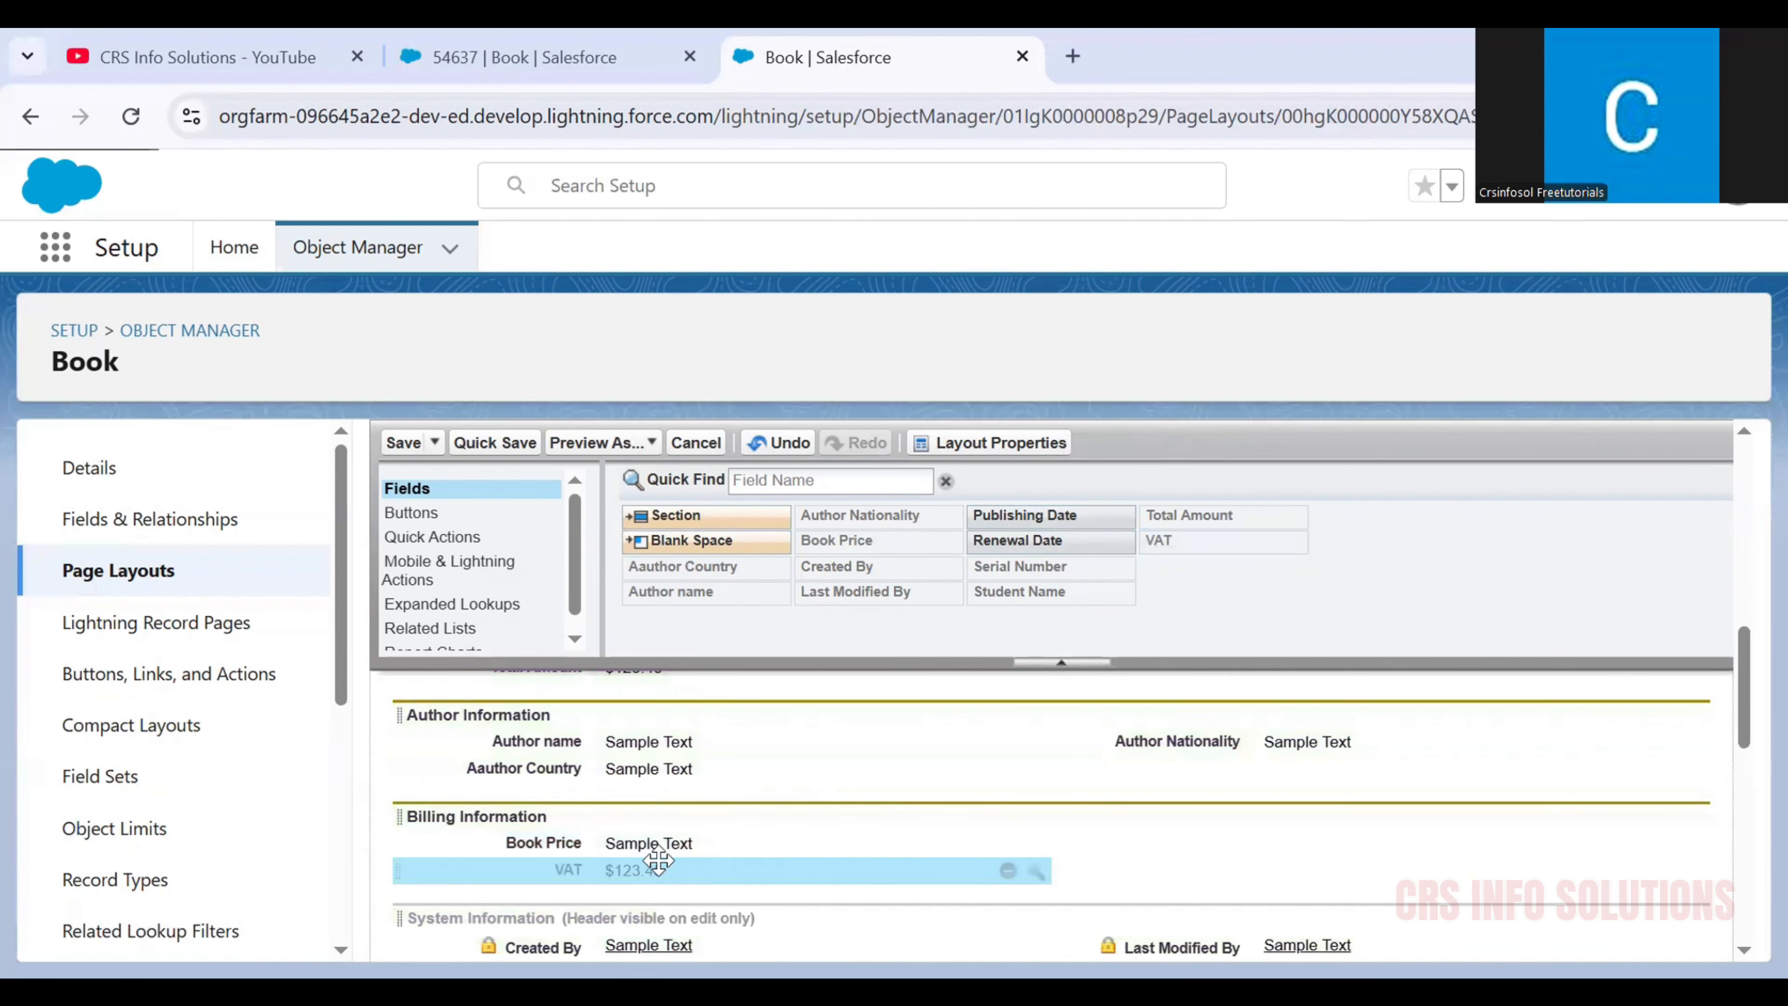
{"action": "scroll", "coordinate": [1048, 701], "scroll_direction": "down", "scroll_amount": 1}
{"action": "scroll", "coordinate": [1030, 714], "scroll_direction": "up", "scroll_amount": 1}
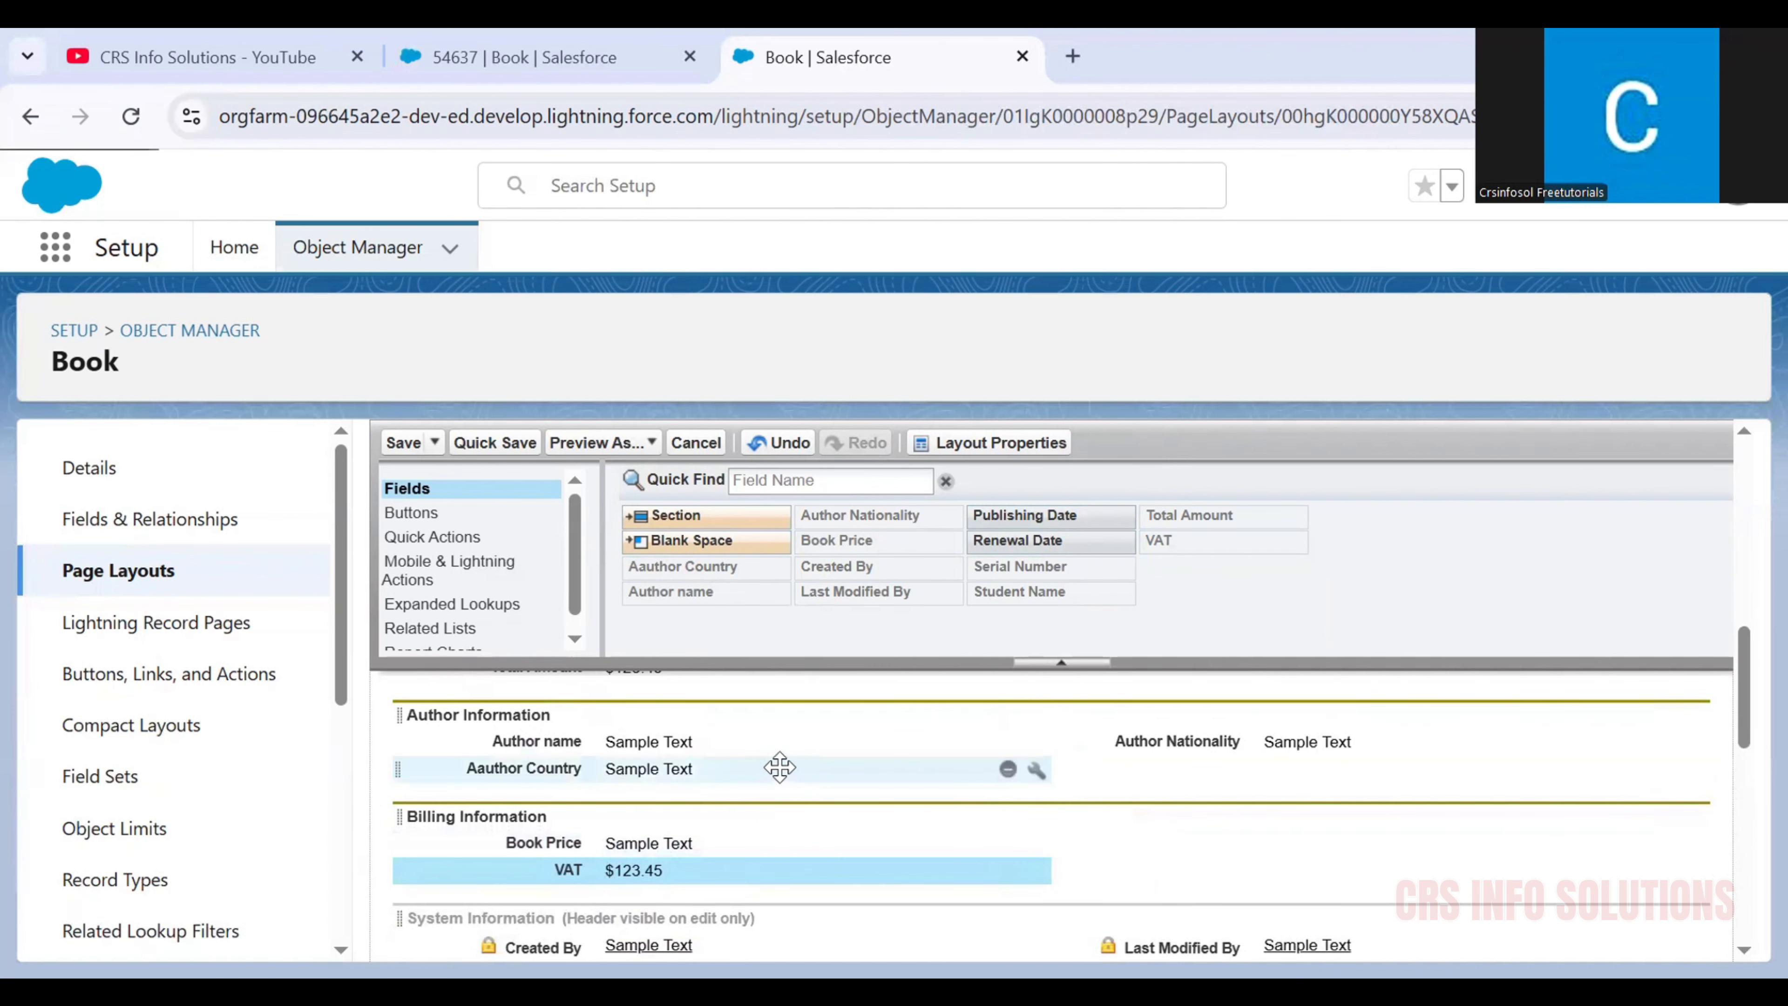
Step: Add a two-column section named "Date" between Billing Information and System Information, with its header on detail and edit pages
{"action": "scroll", "coordinate": [1227, 618], "scroll_direction": "up", "scroll_amount": 5}
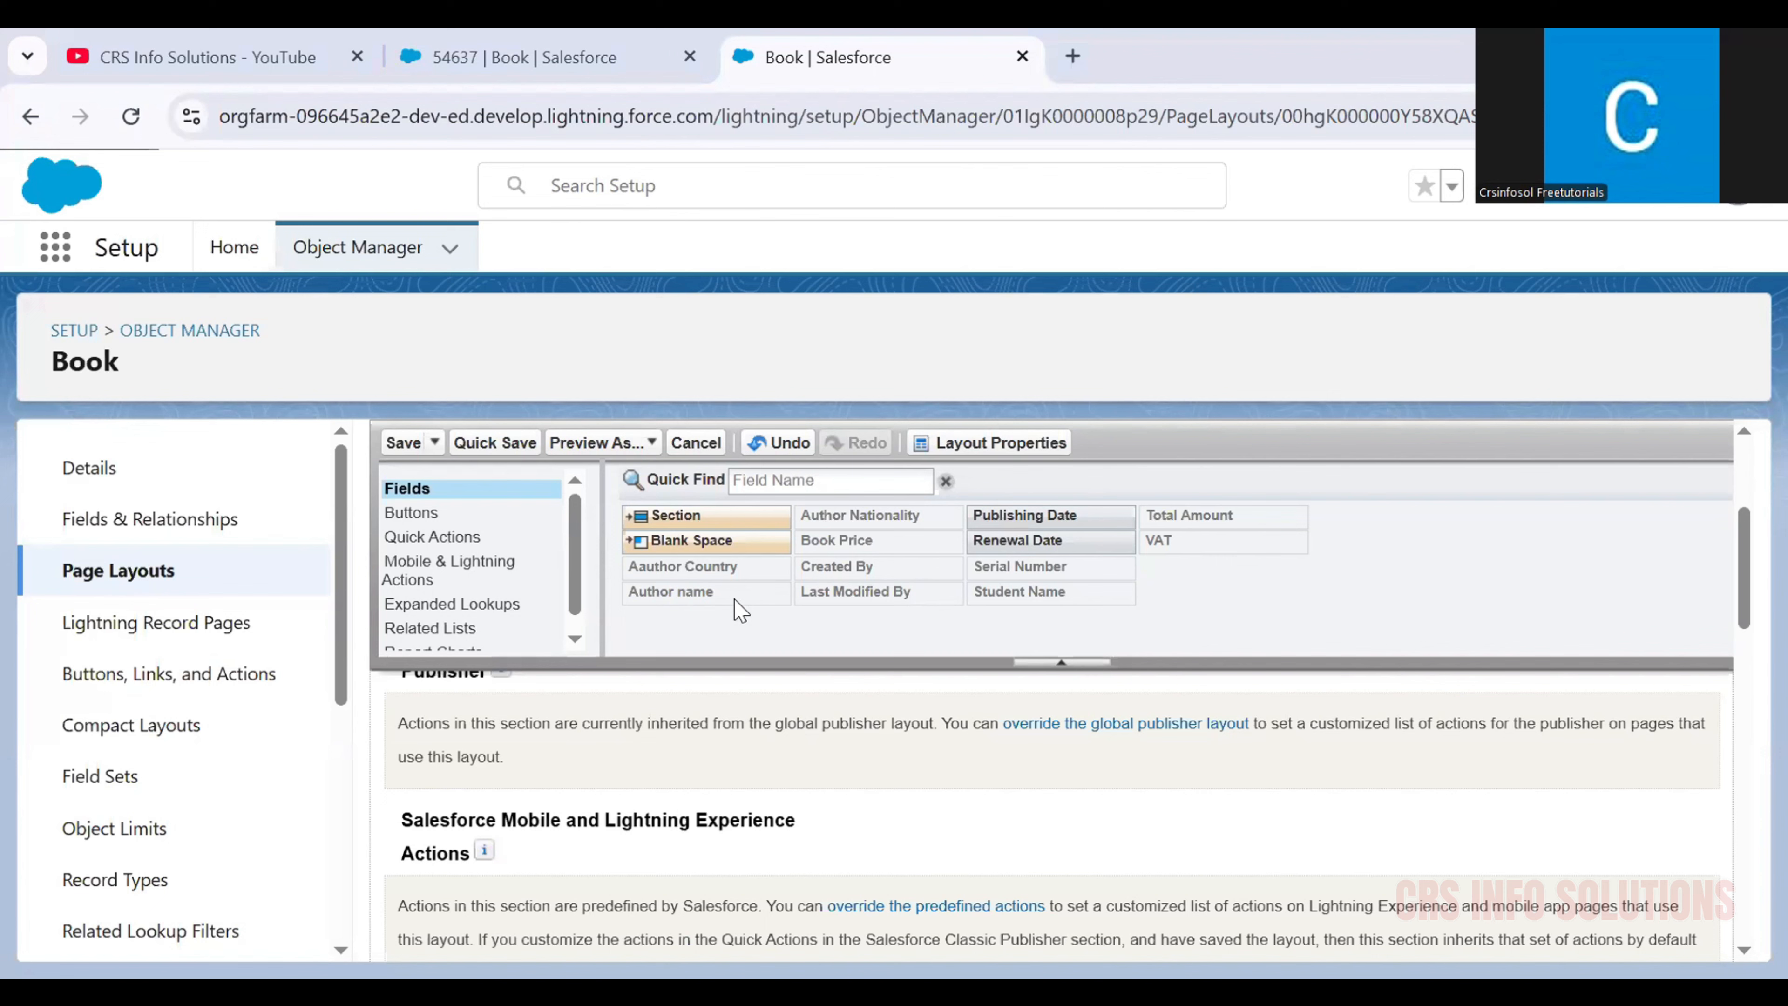
{"action": "left_click_drag", "start_coordinate": [708, 515], "coordinate": [613, 810]}
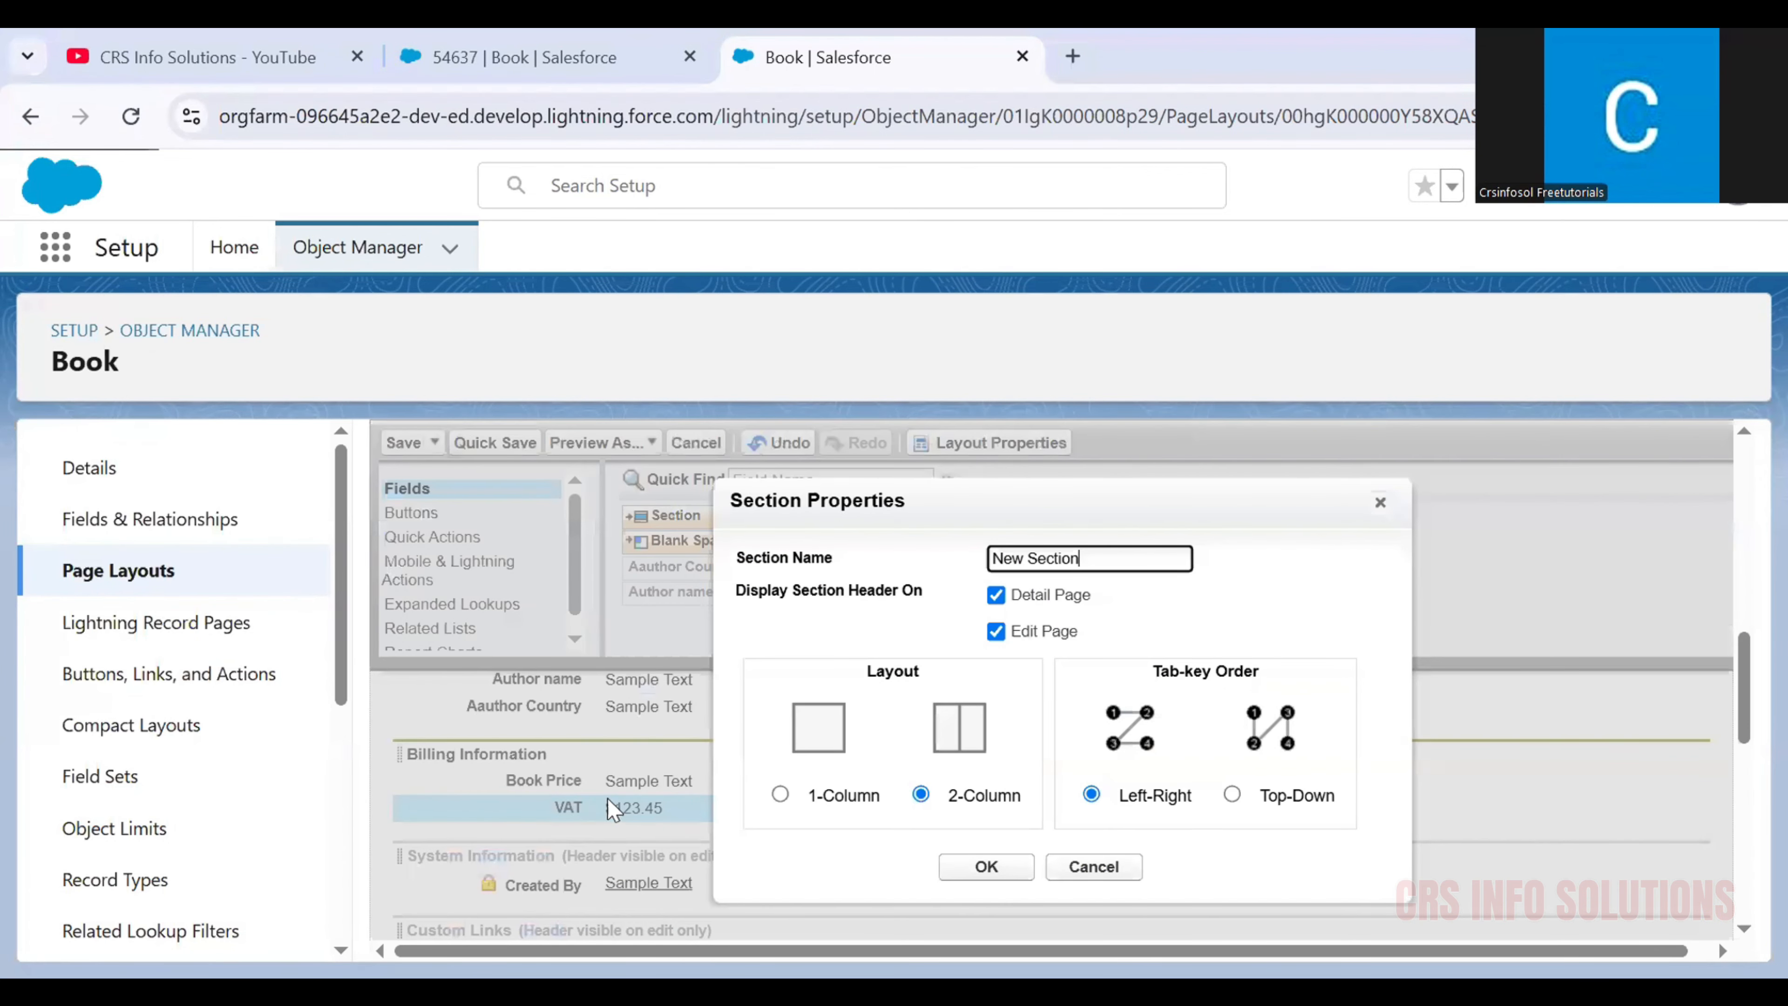
{"action": "triple_click", "coordinate": [1059, 557]}
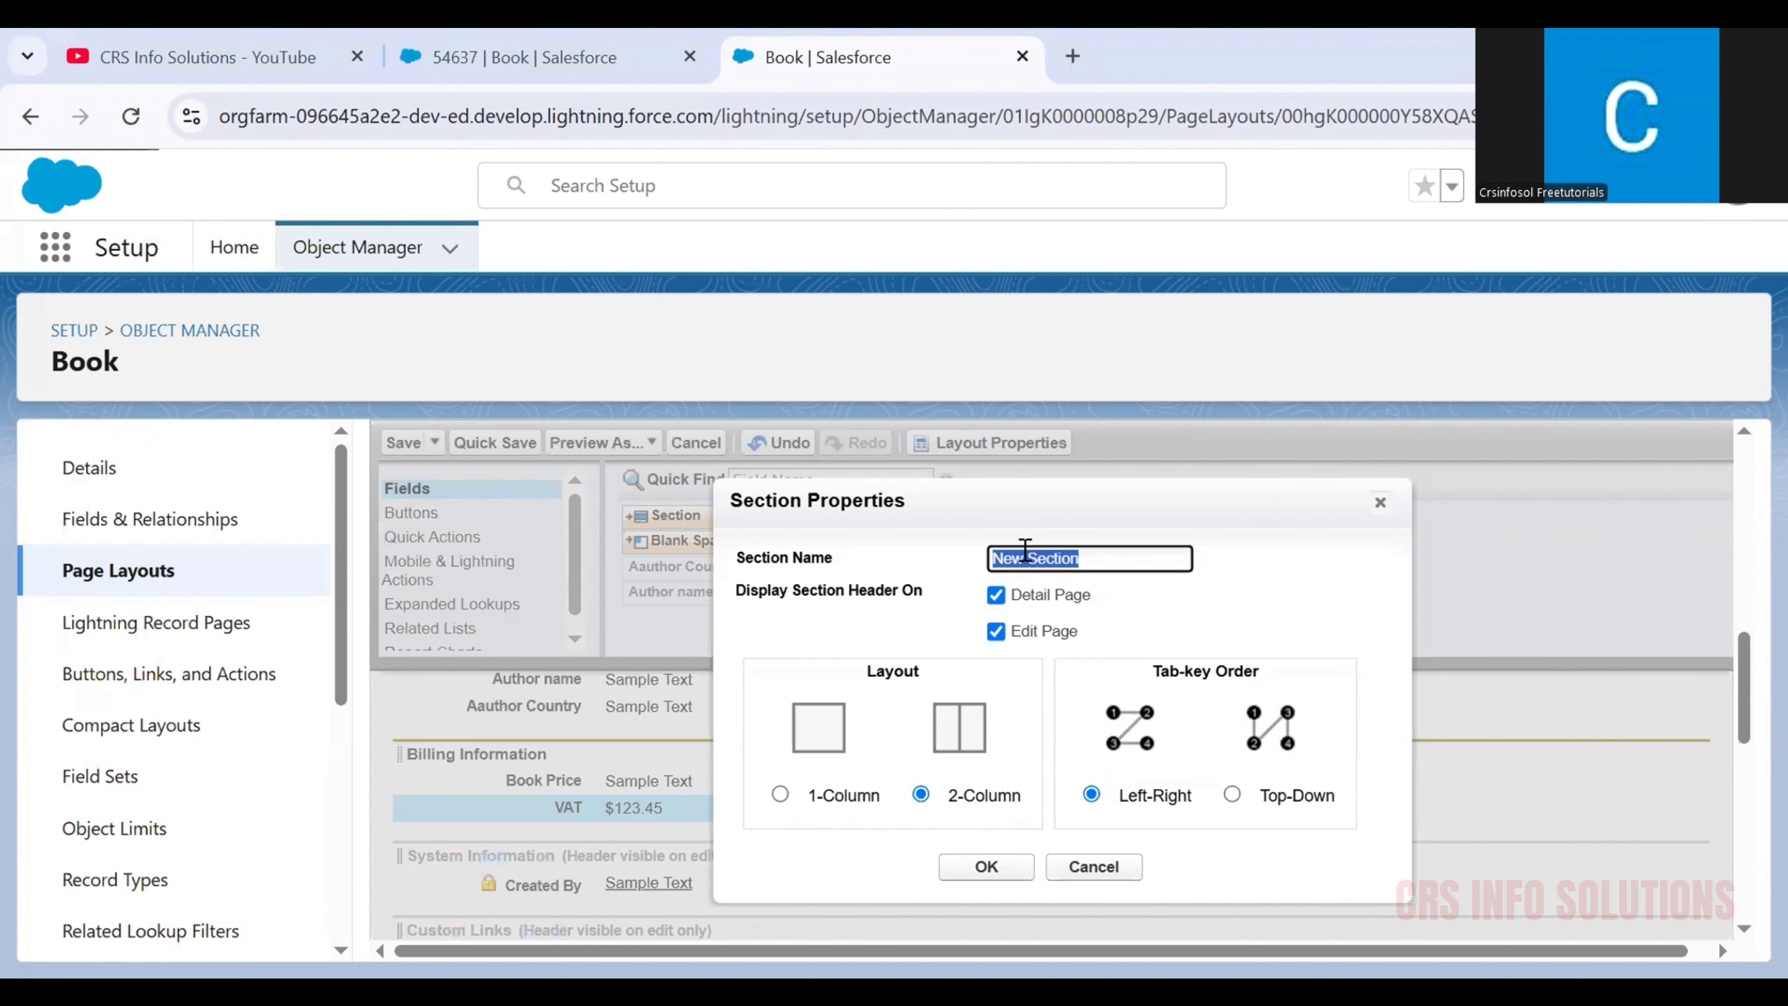
{"action": "type", "text": "Date"}
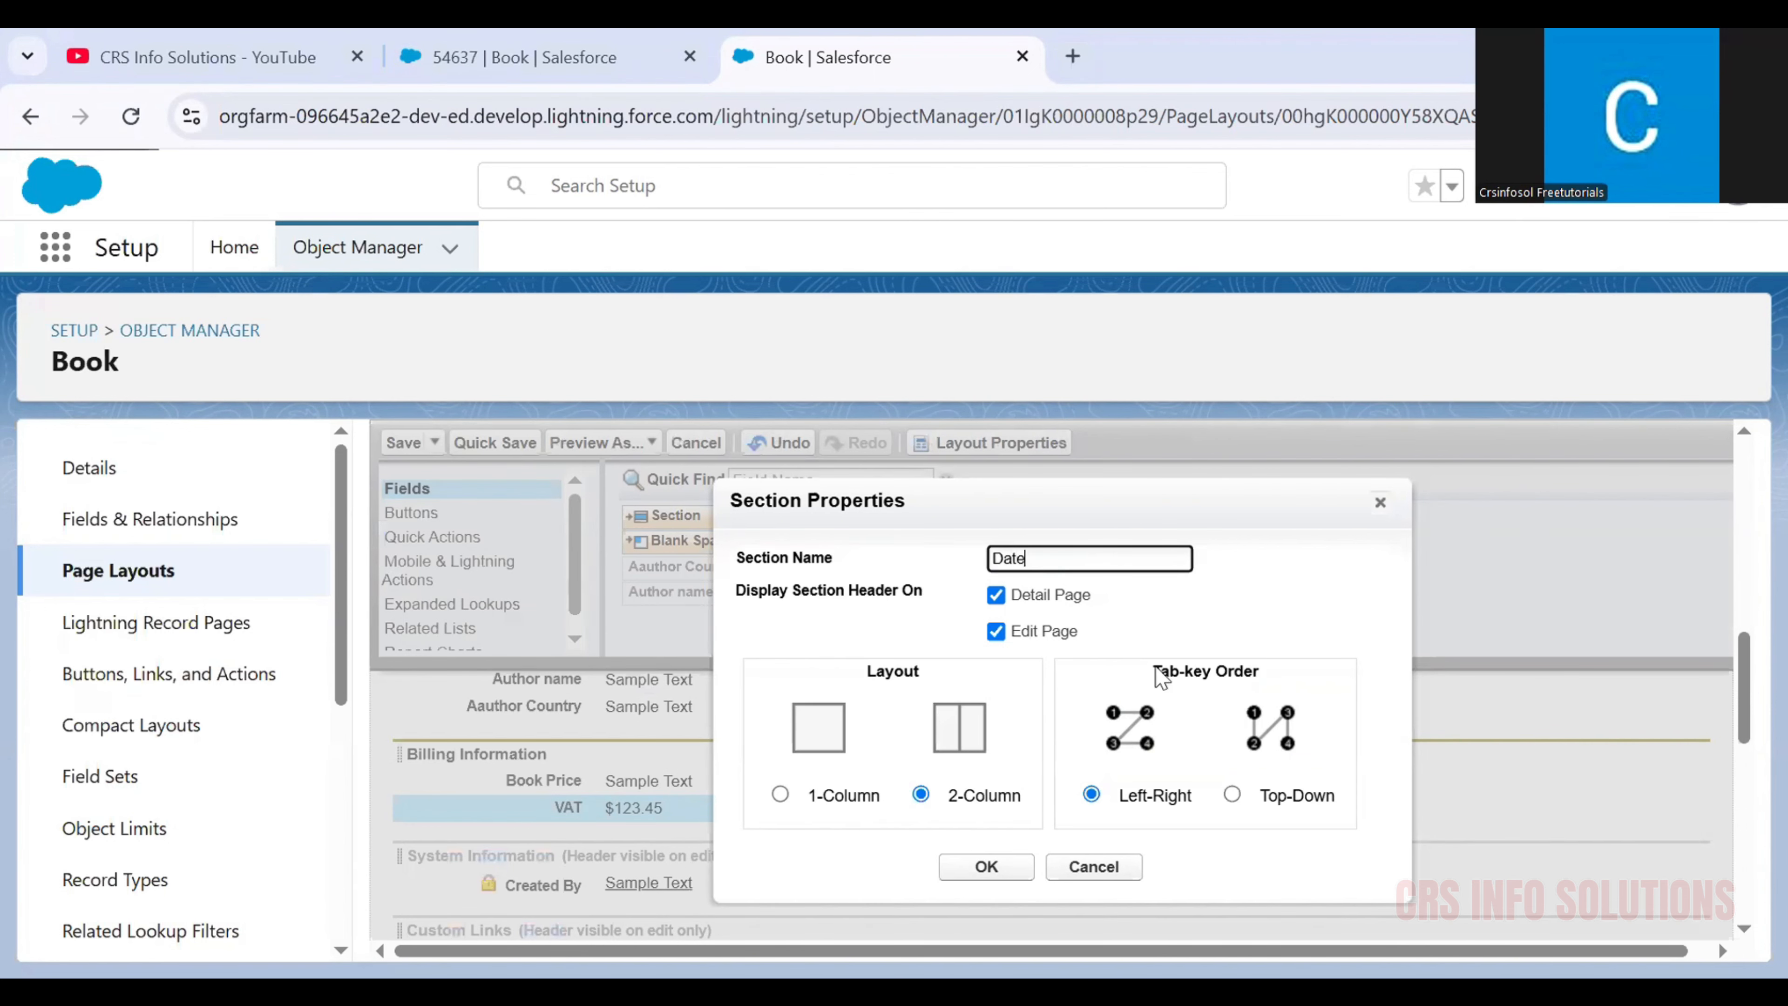
{"action": "left_click", "coordinate": [986, 868]}
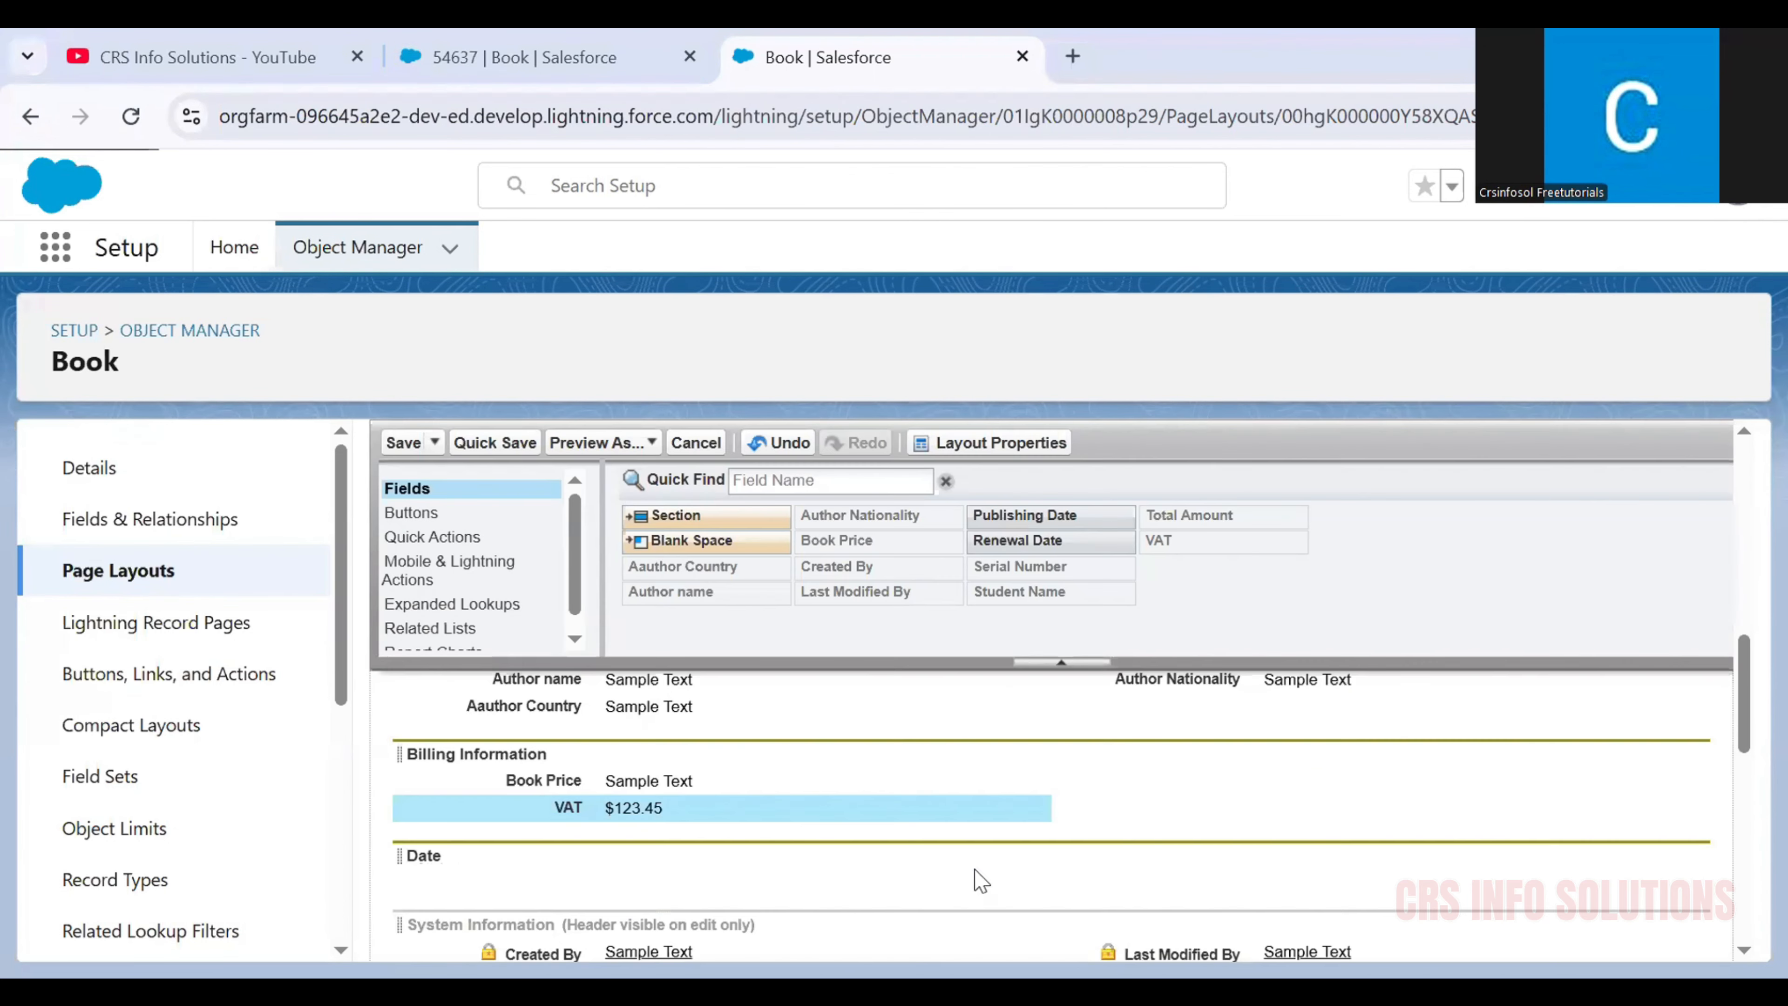
Step: Place the Renewal Date field and, below it, the Publishing Date field in the left column of the Date section
{"action": "scroll", "coordinate": [949, 778], "scroll_direction": "down", "scroll_amount": 2}
{"action": "scroll", "coordinate": [949, 778], "scroll_direction": "up", "scroll_amount": 2}
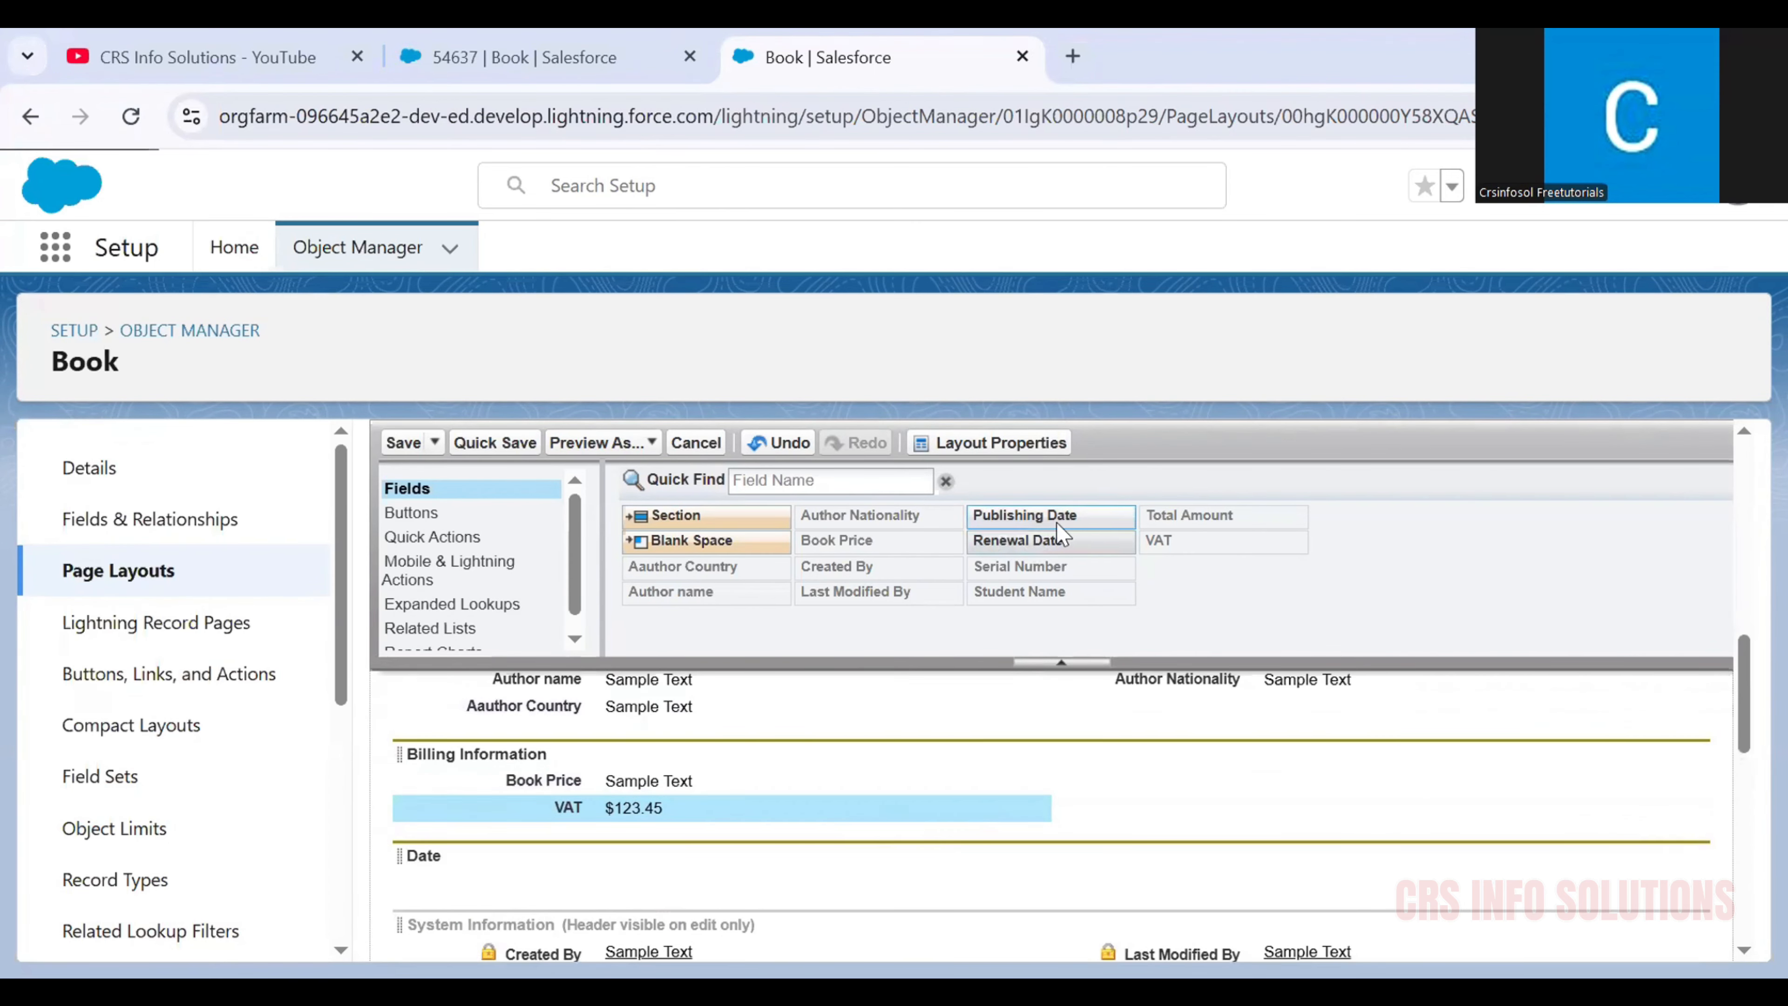
{"action": "left_click_drag", "start_coordinate": [1051, 542], "coordinate": [612, 886]}
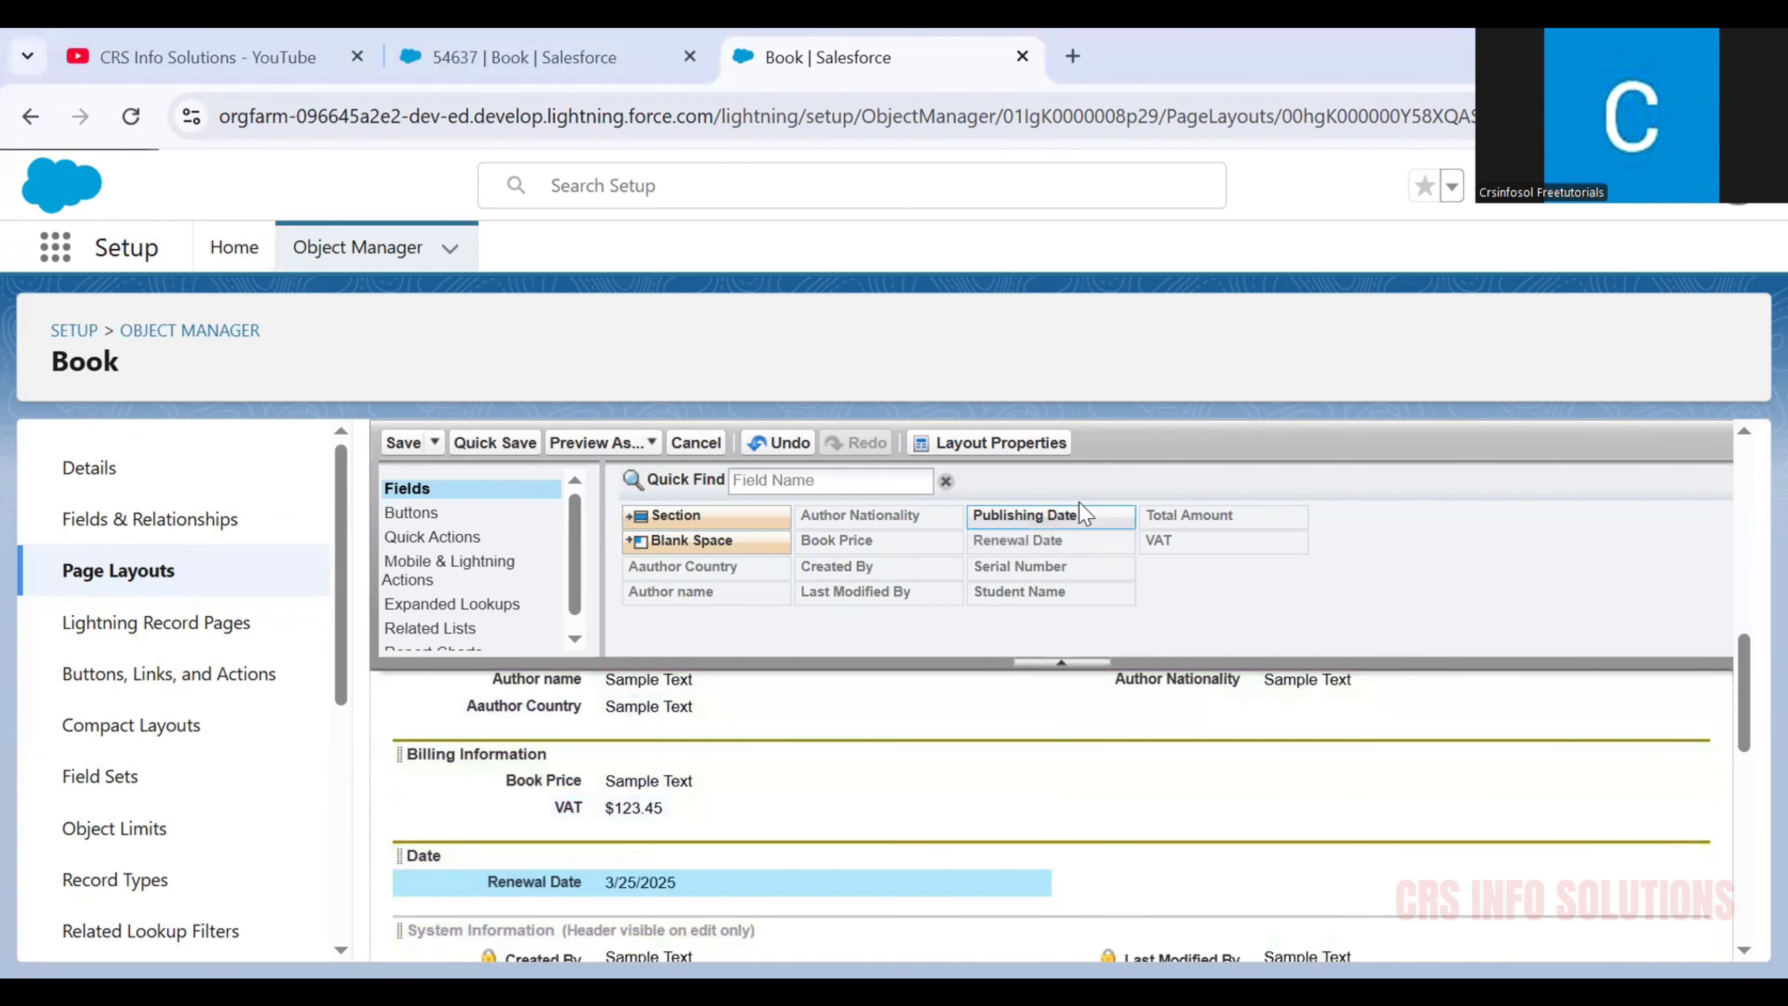
{"action": "left_click_drag", "start_coordinate": [1077, 516], "coordinate": [669, 909]}
Step: Review the Book Detail area, checking the fields in the Information, Author Information, Billing Information, Date and System Information sections
{"action": "scroll", "coordinate": [939, 795], "scroll_direction": "down", "scroll_amount": 5}
{"action": "scroll", "coordinate": [783, 810], "scroll_direction": "up", "scroll_amount": 3}
{"action": "scroll", "coordinate": [784, 810], "scroll_direction": "up", "scroll_amount": 3}
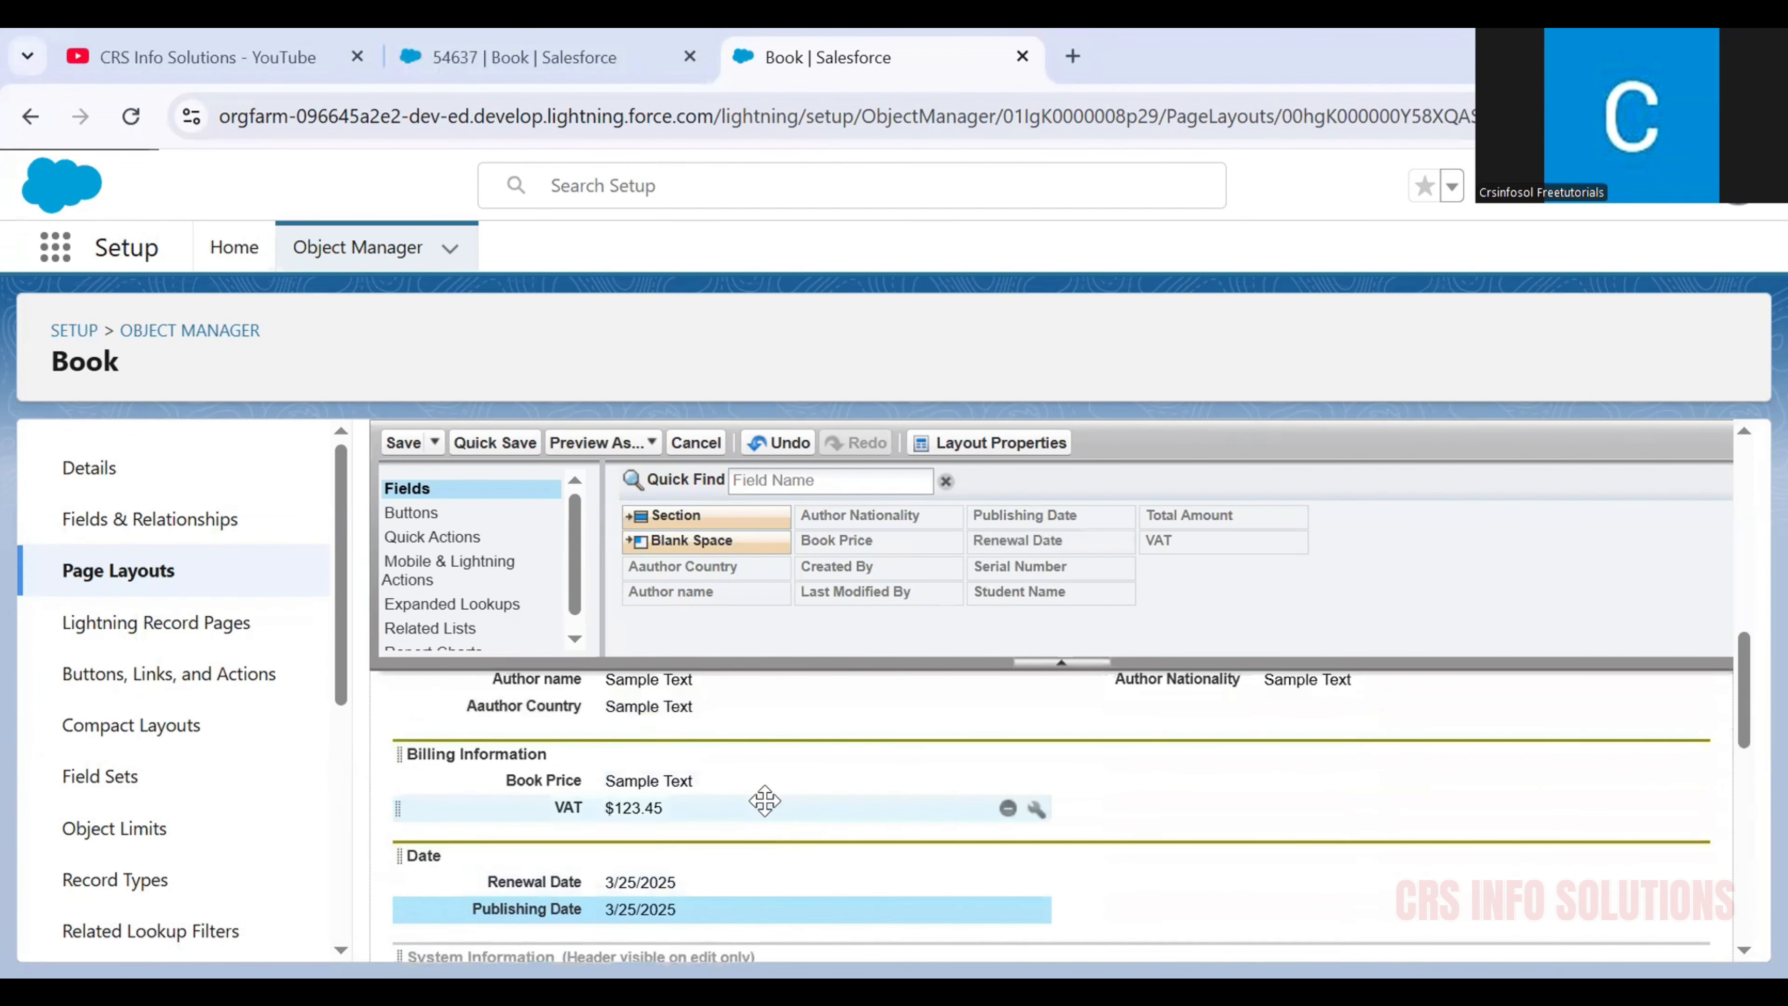
{"action": "scroll", "coordinate": [796, 788], "scroll_direction": "up", "scroll_amount": 2}
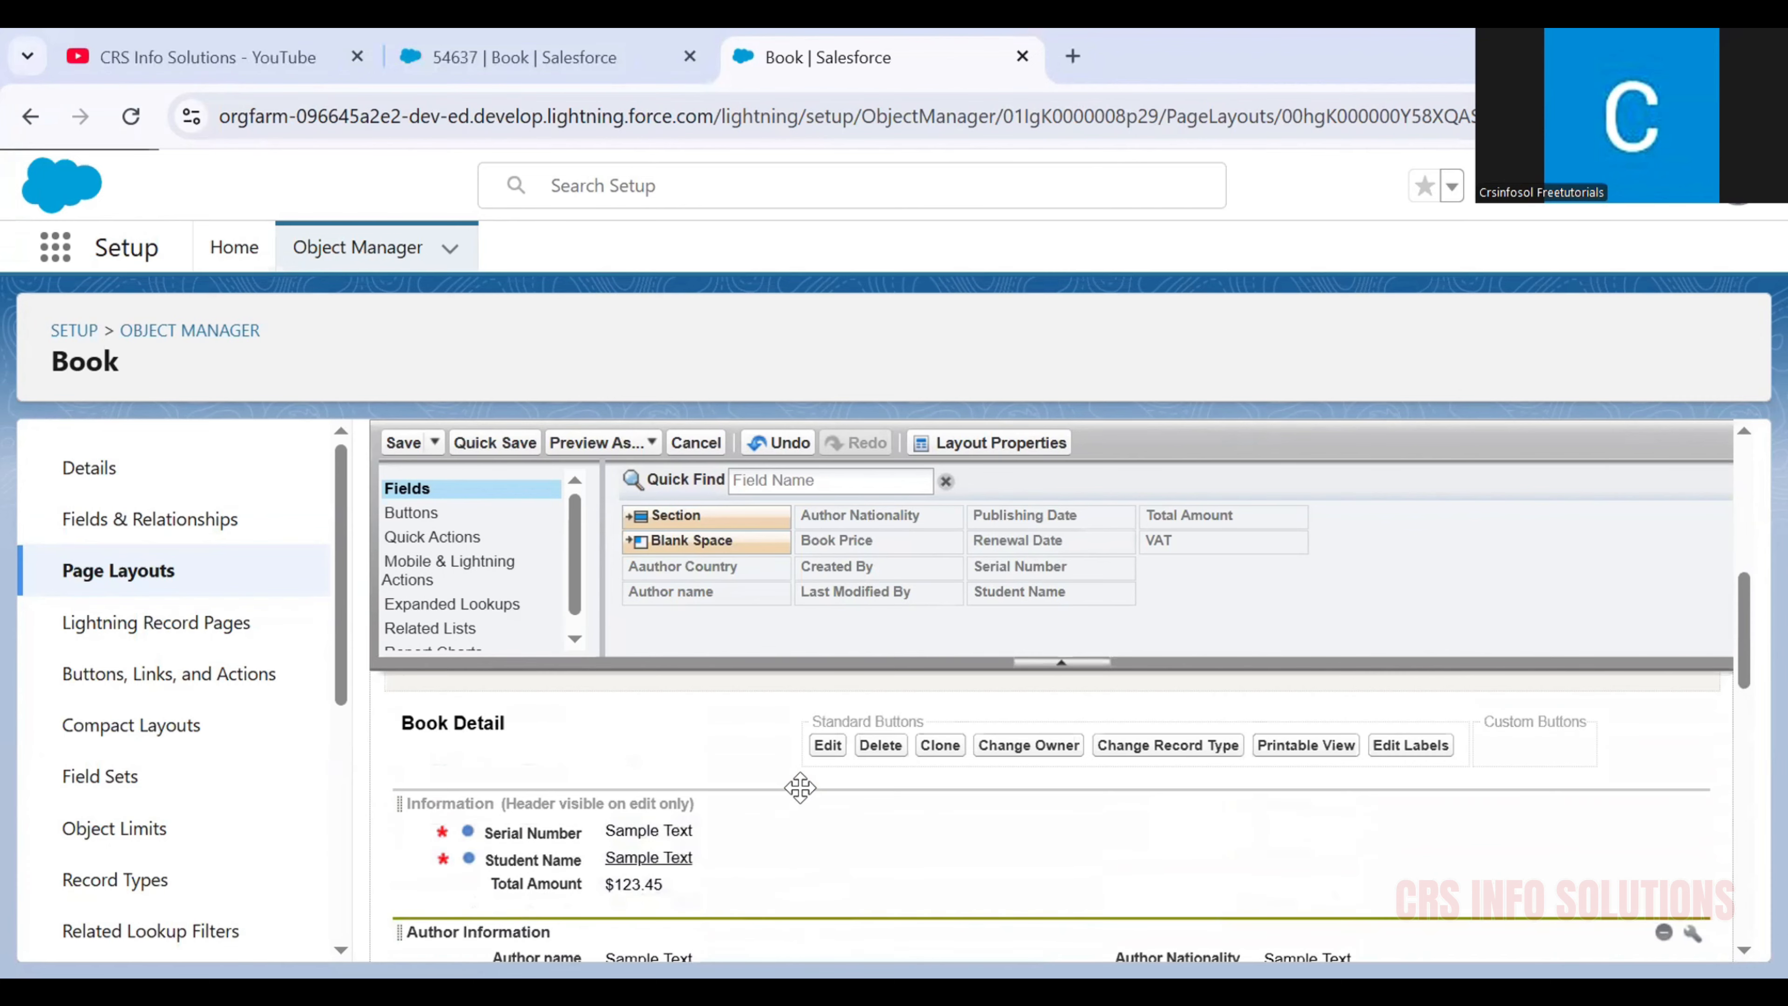
{"action": "scroll", "coordinate": [796, 788], "scroll_direction": "down", "scroll_amount": 4}
{"action": "scroll", "coordinate": [796, 787], "scroll_direction": "up", "scroll_amount": 2}
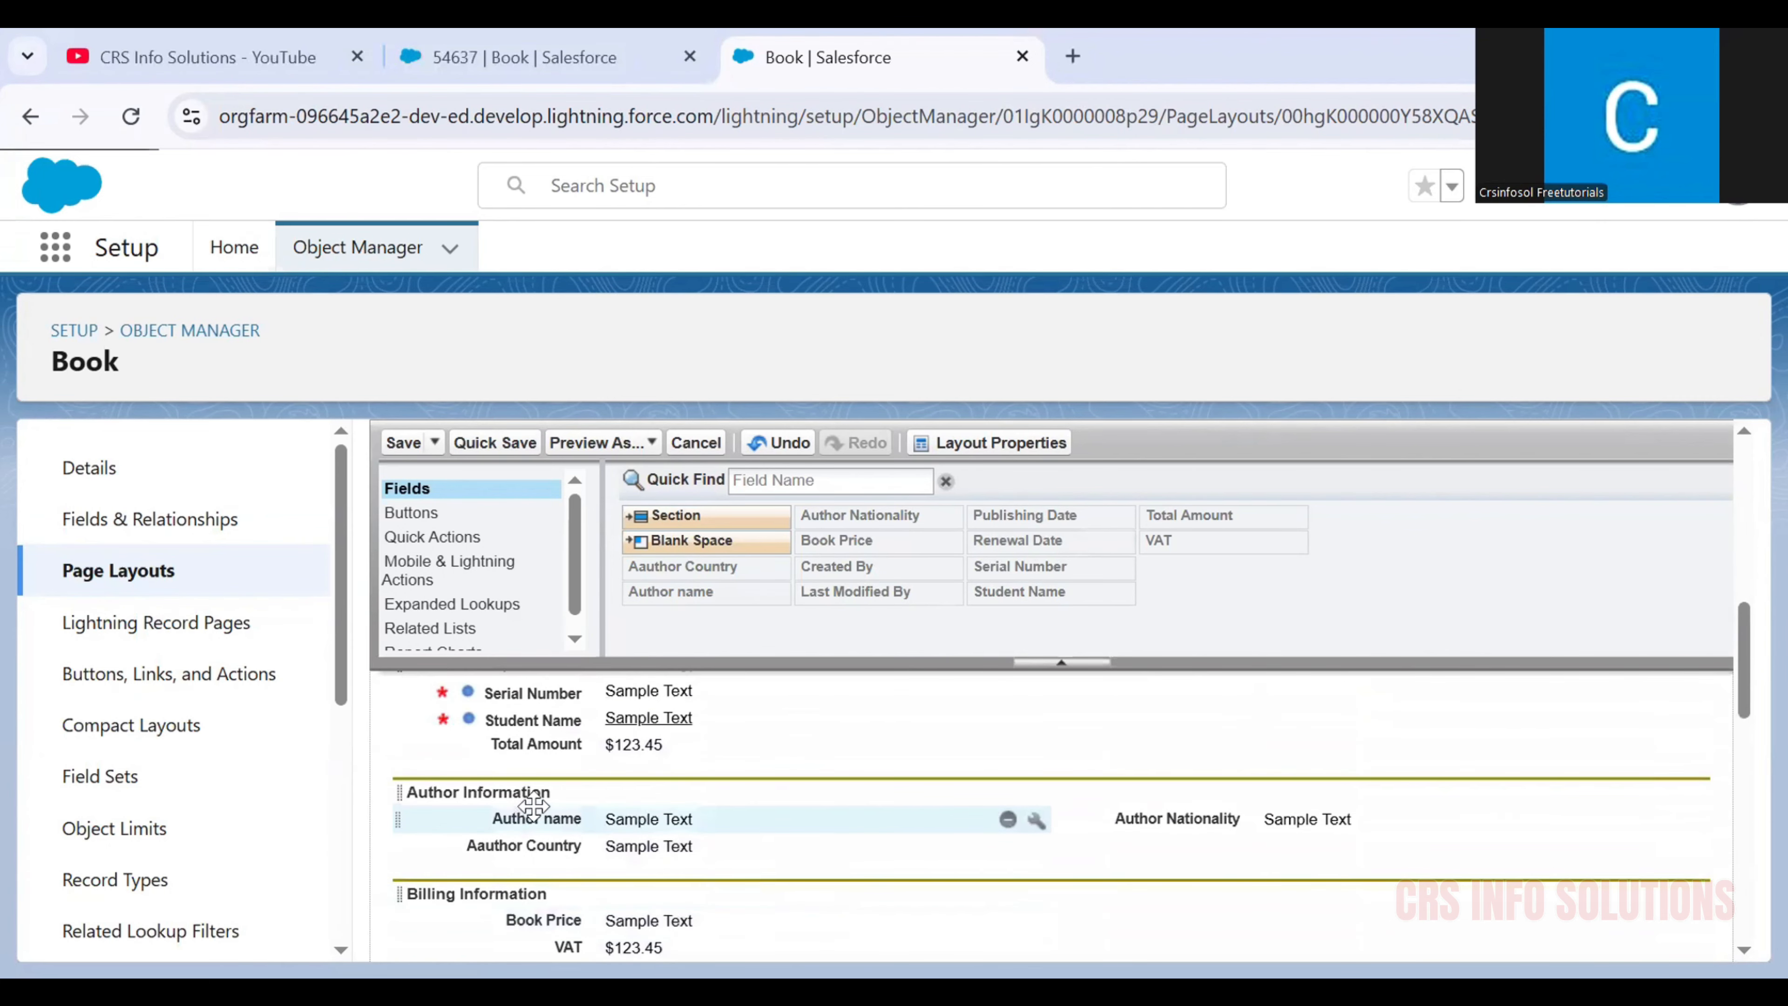
{"action": "scroll", "coordinate": [521, 810], "scroll_direction": "down", "scroll_amount": 2}
{"action": "scroll", "coordinate": [533, 777], "scroll_direction": "down", "scroll_amount": 2}
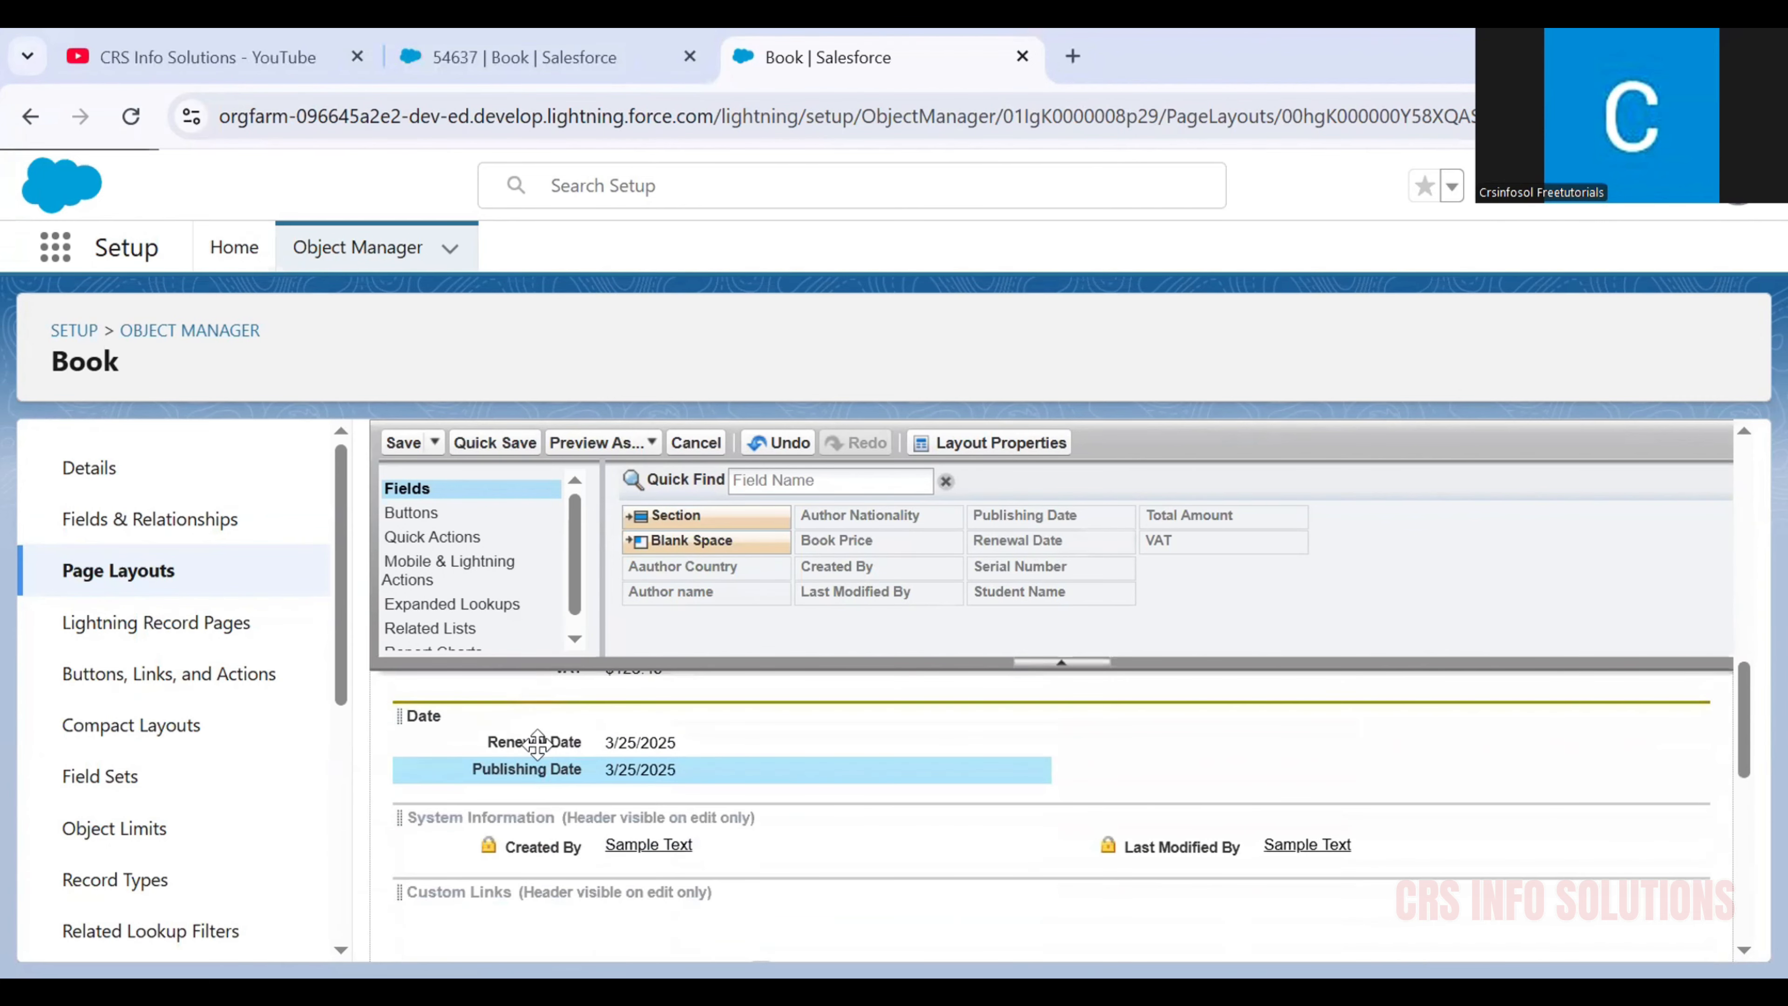
{"action": "scroll", "coordinate": [648, 775], "scroll_direction": "up", "scroll_amount": 2}
{"action": "scroll", "coordinate": [660, 787], "scroll_direction": "up", "scroll_amount": 2}
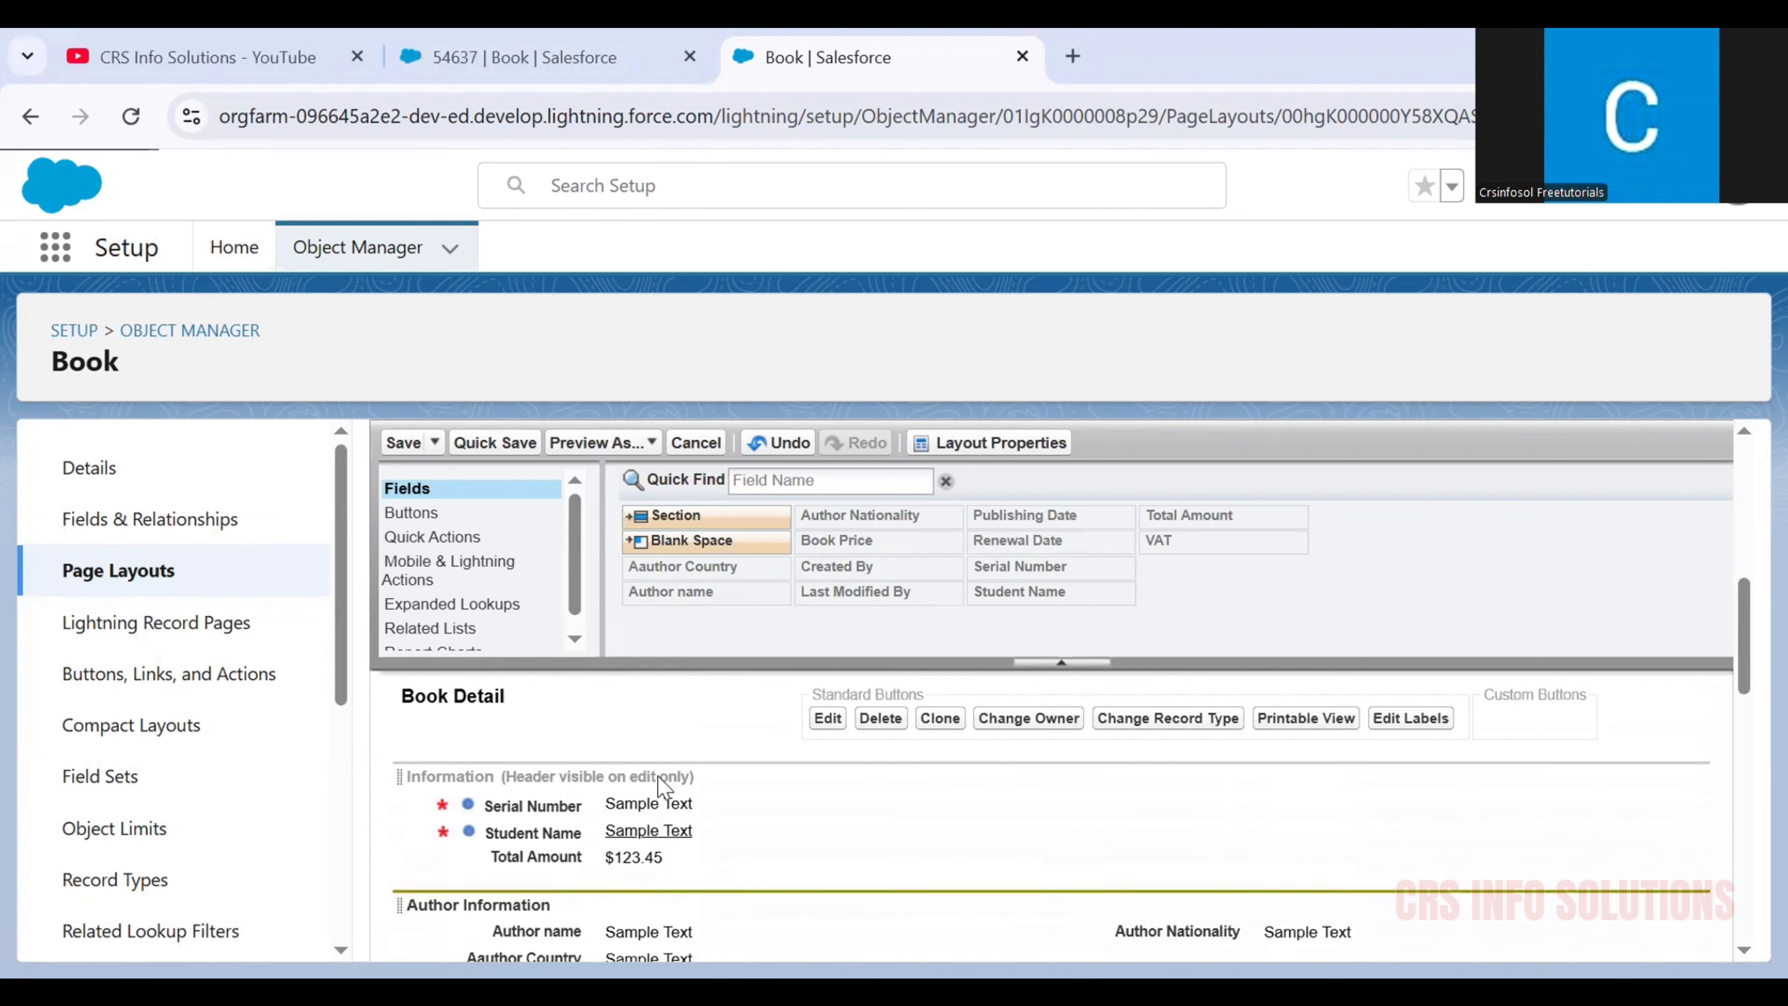
{"action": "scroll", "coordinate": [665, 789], "scroll_direction": "down", "scroll_amount": 6}
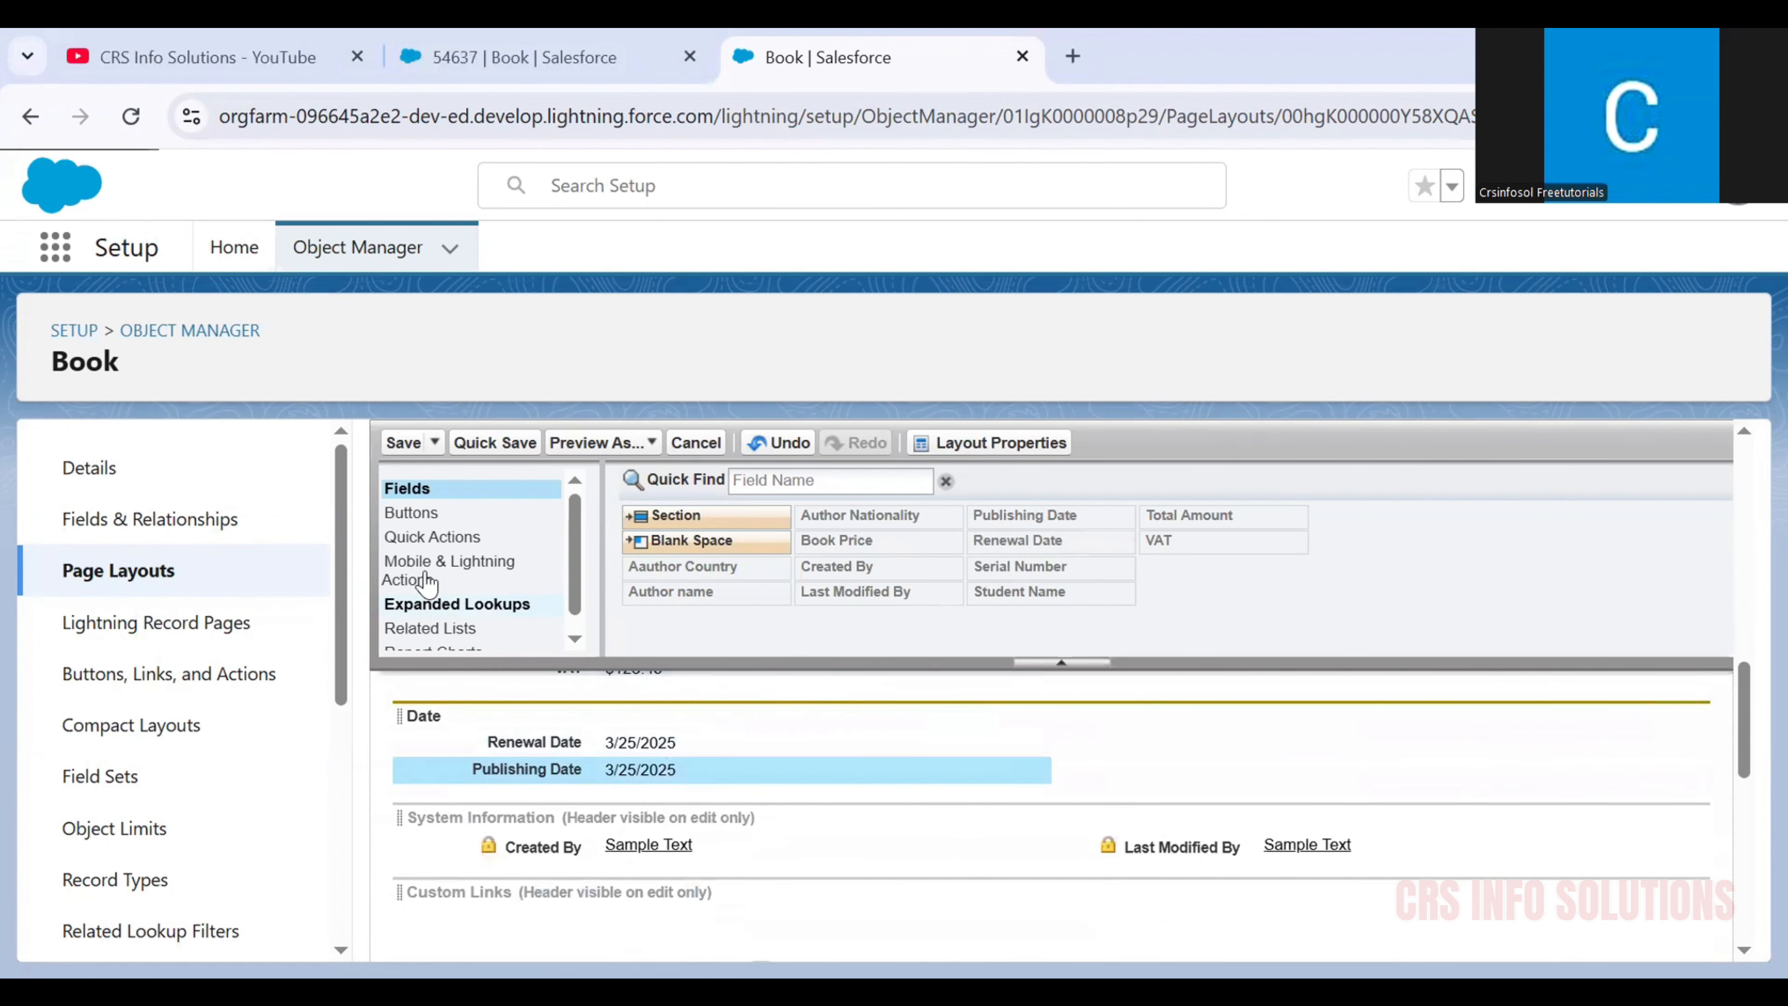
Step: Examine the available related lists and those already placed on the layout, from Open Activities through Book Historiess
{"action": "left_click", "coordinate": [451, 623]}
{"action": "left_click", "coordinate": [470, 484]}
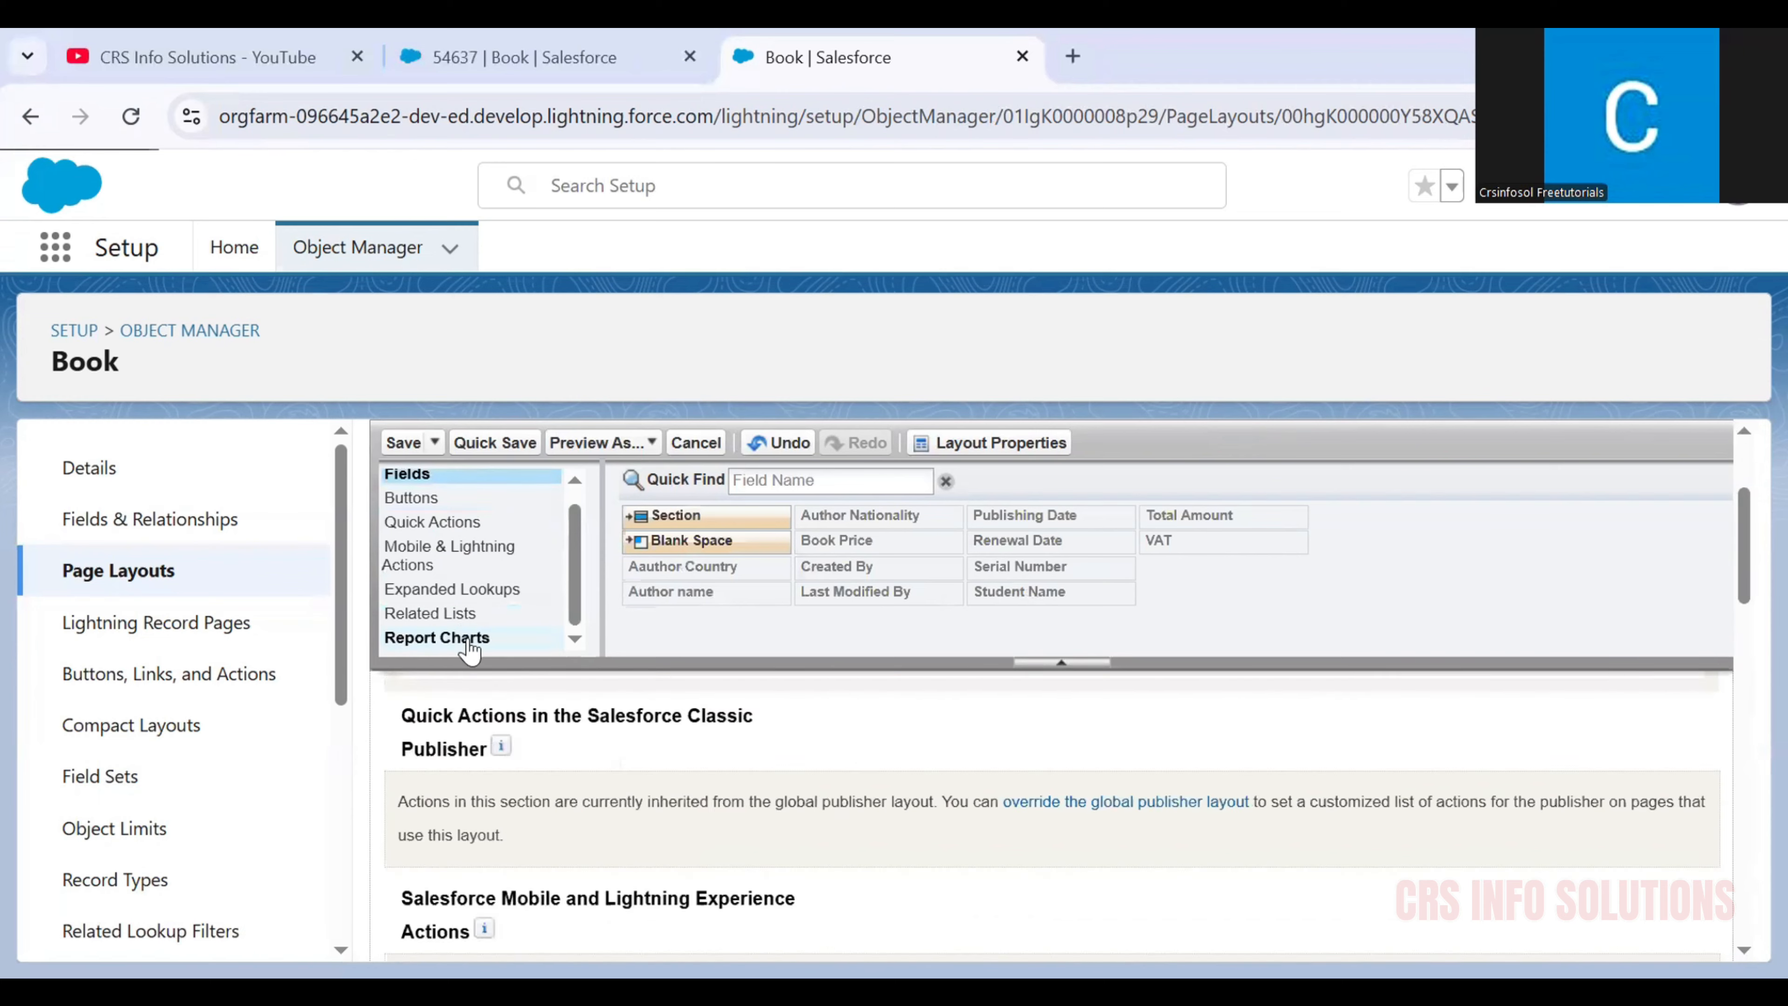
{"action": "left_click", "coordinate": [463, 615]}
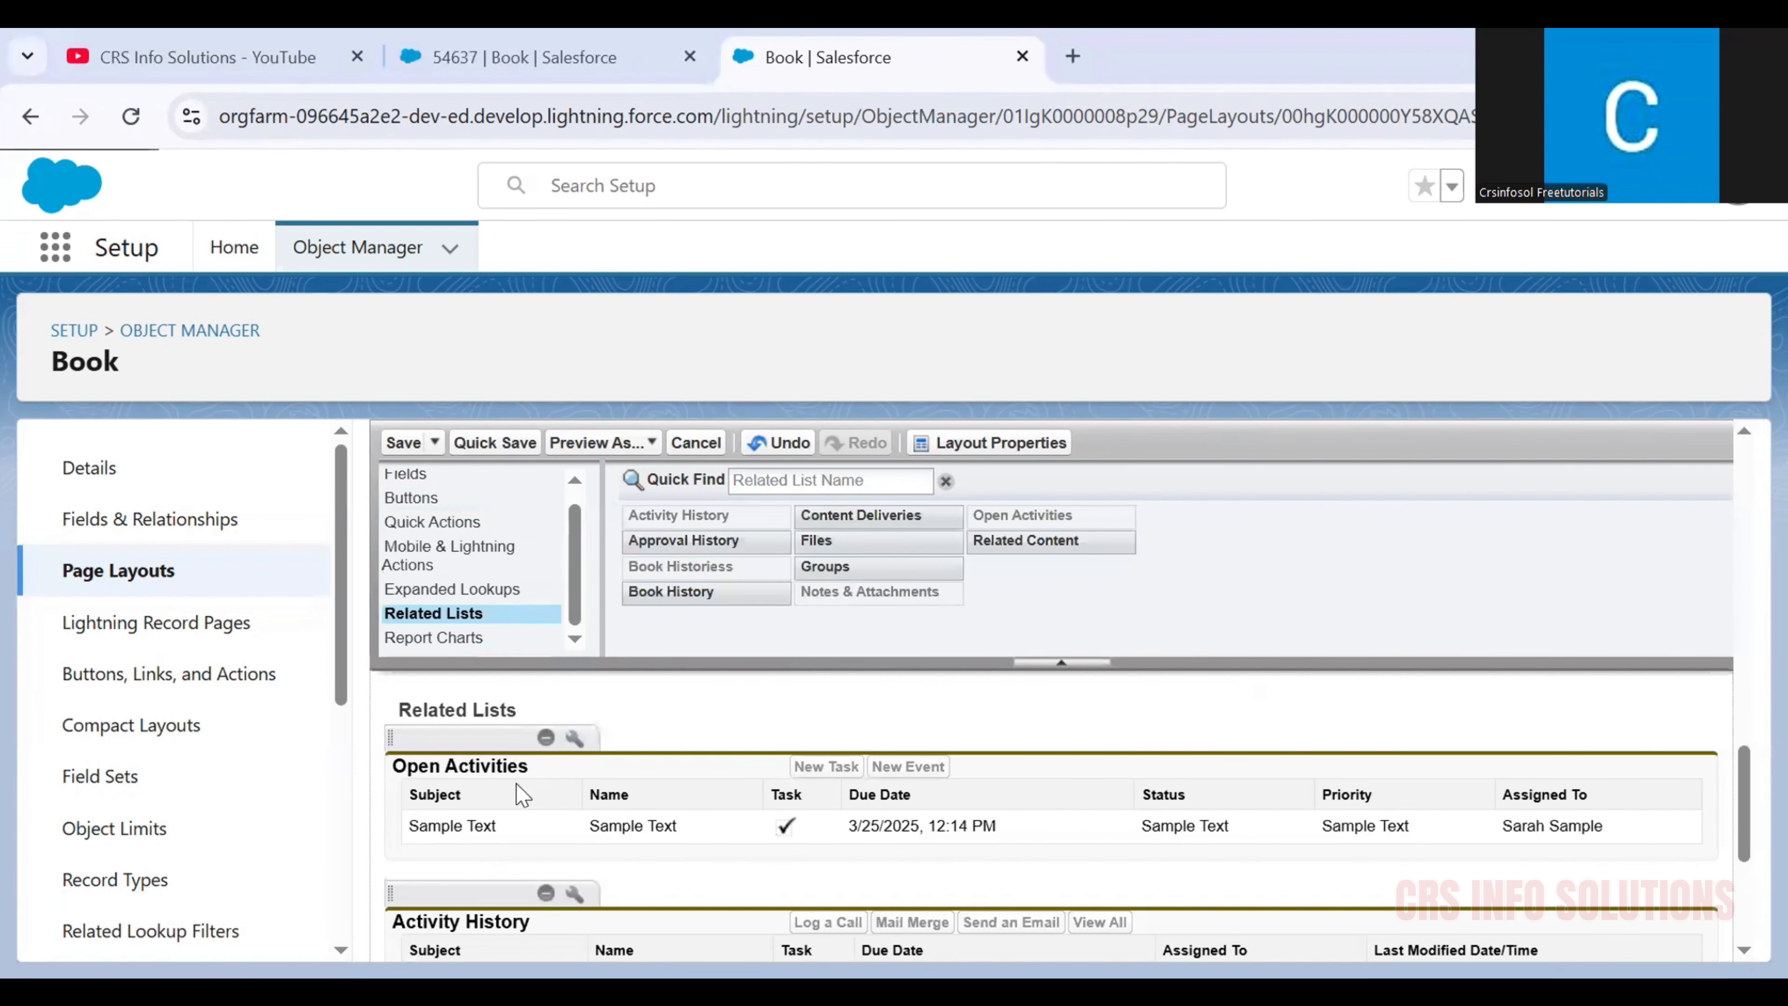
{"action": "scroll", "coordinate": [493, 789], "scroll_direction": "down", "scroll_amount": 5}
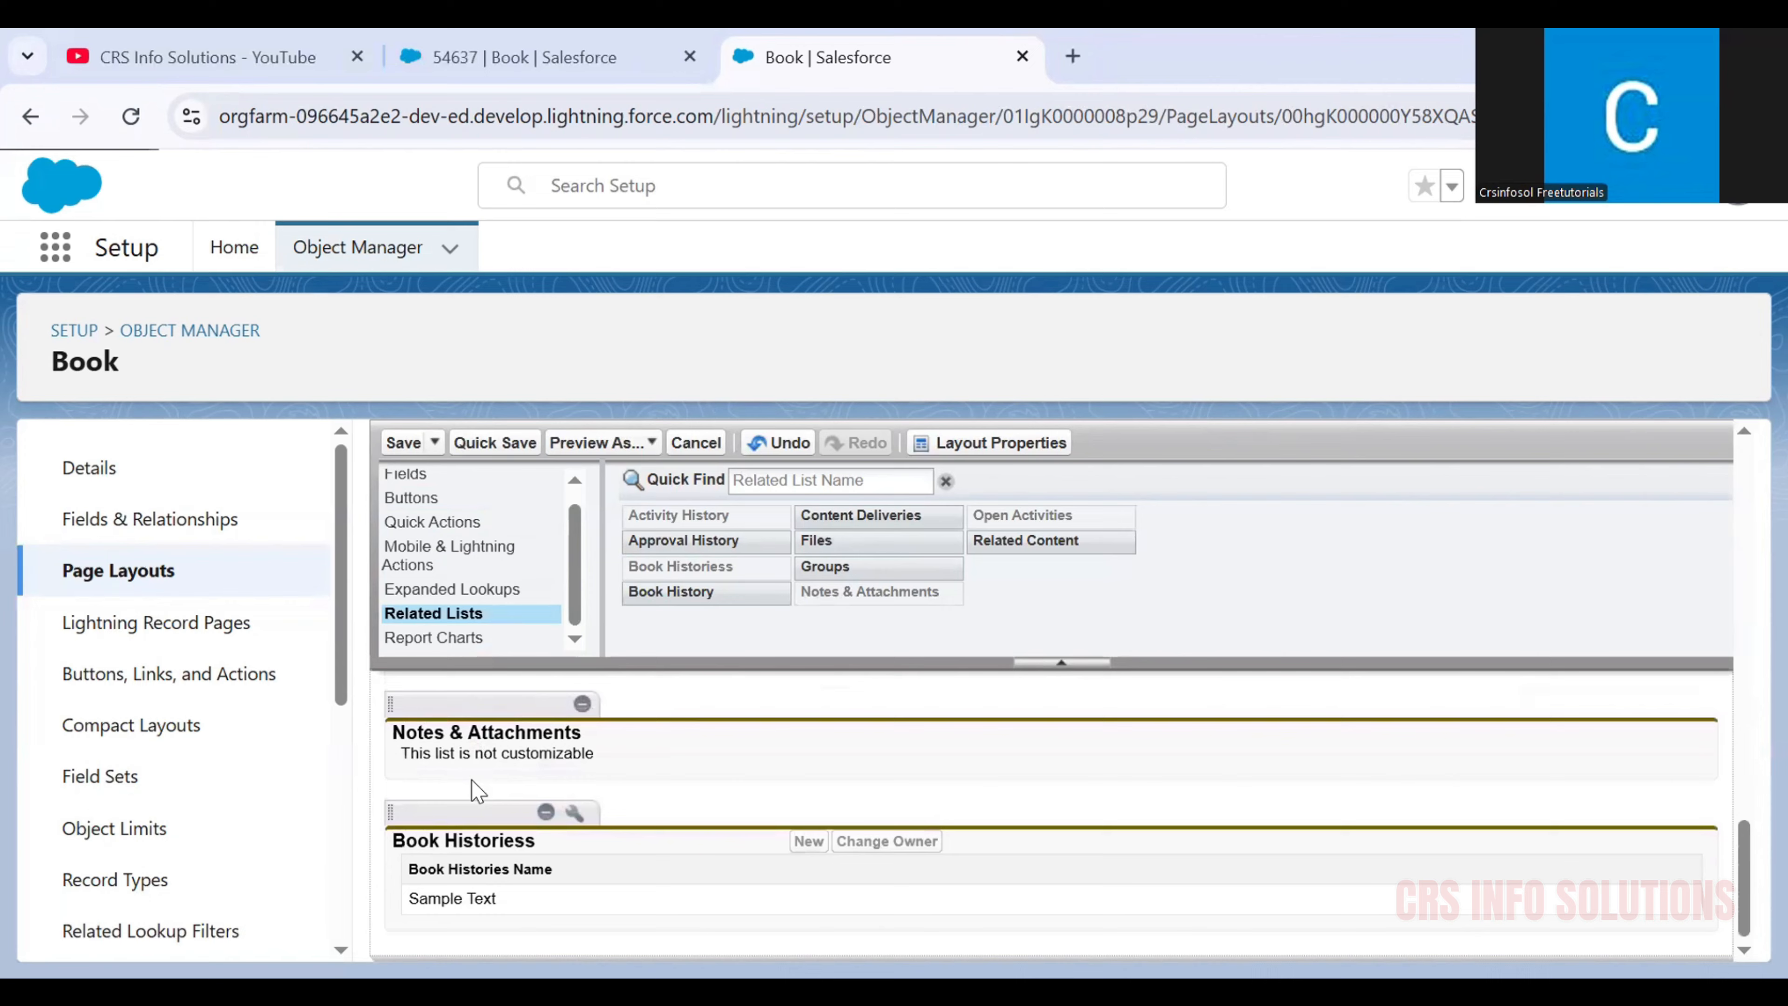
{"action": "scroll", "coordinate": [471, 779], "scroll_direction": "up", "scroll_amount": 5}
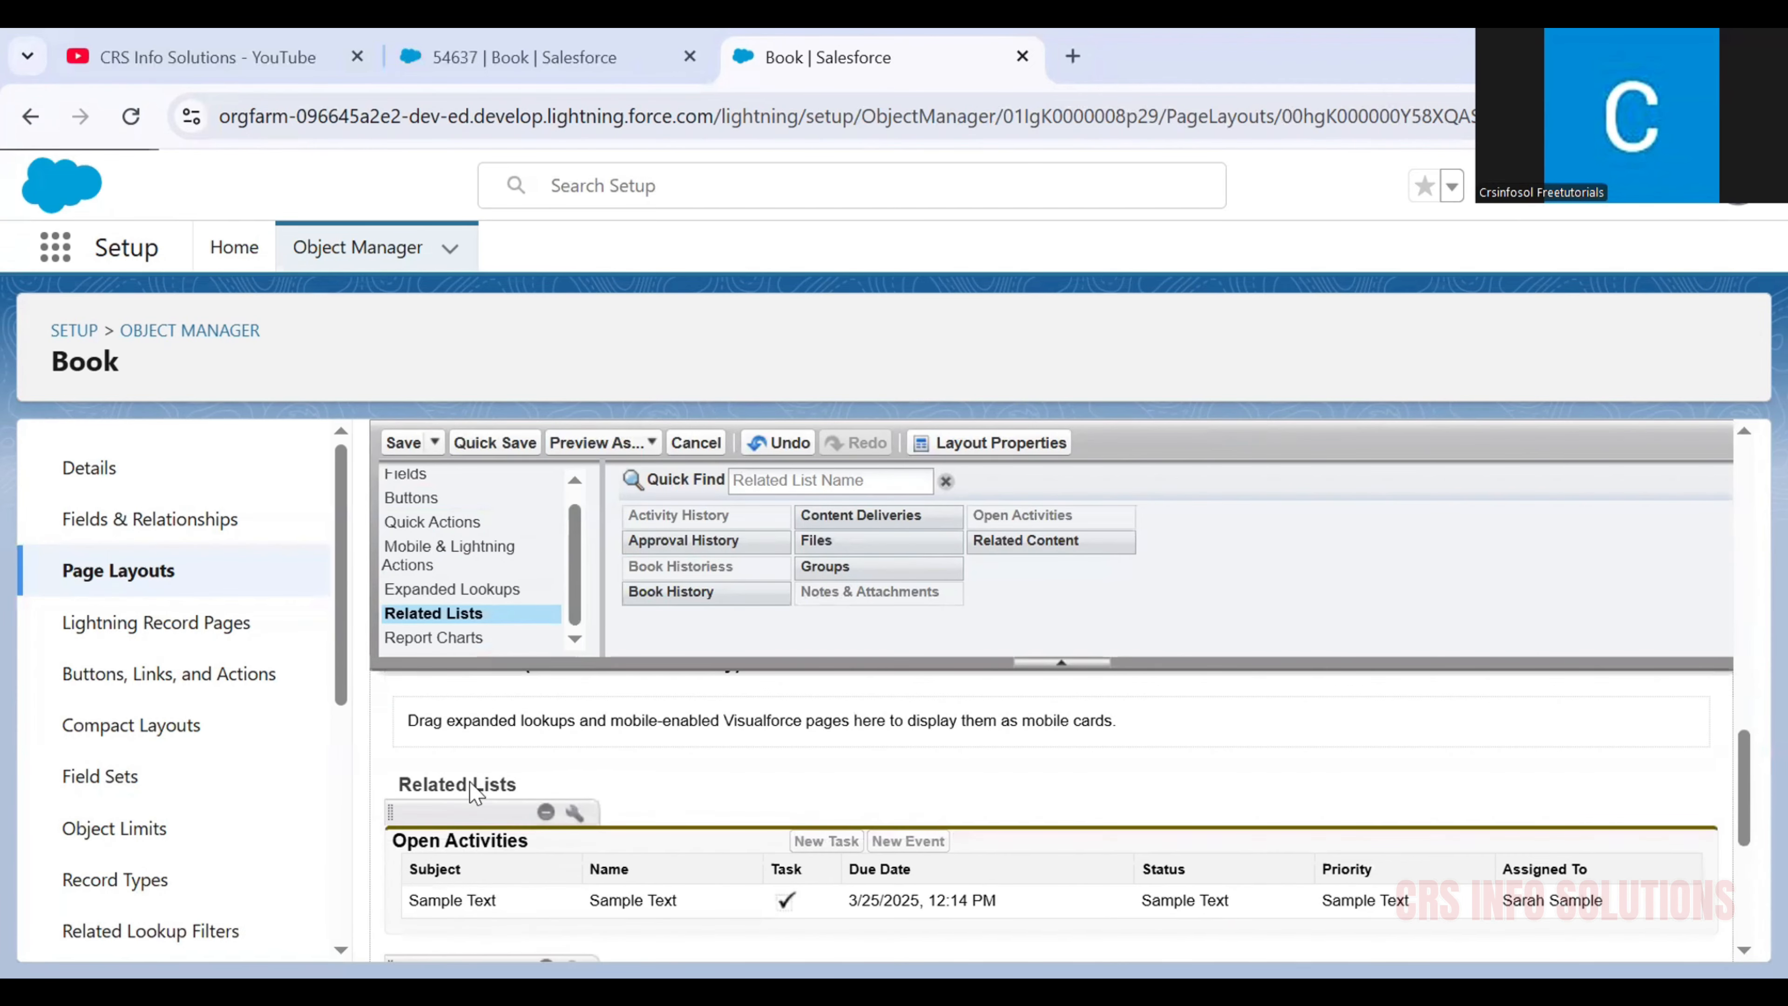
{"action": "scroll", "coordinate": [470, 783], "scroll_direction": "down", "scroll_amount": 2}
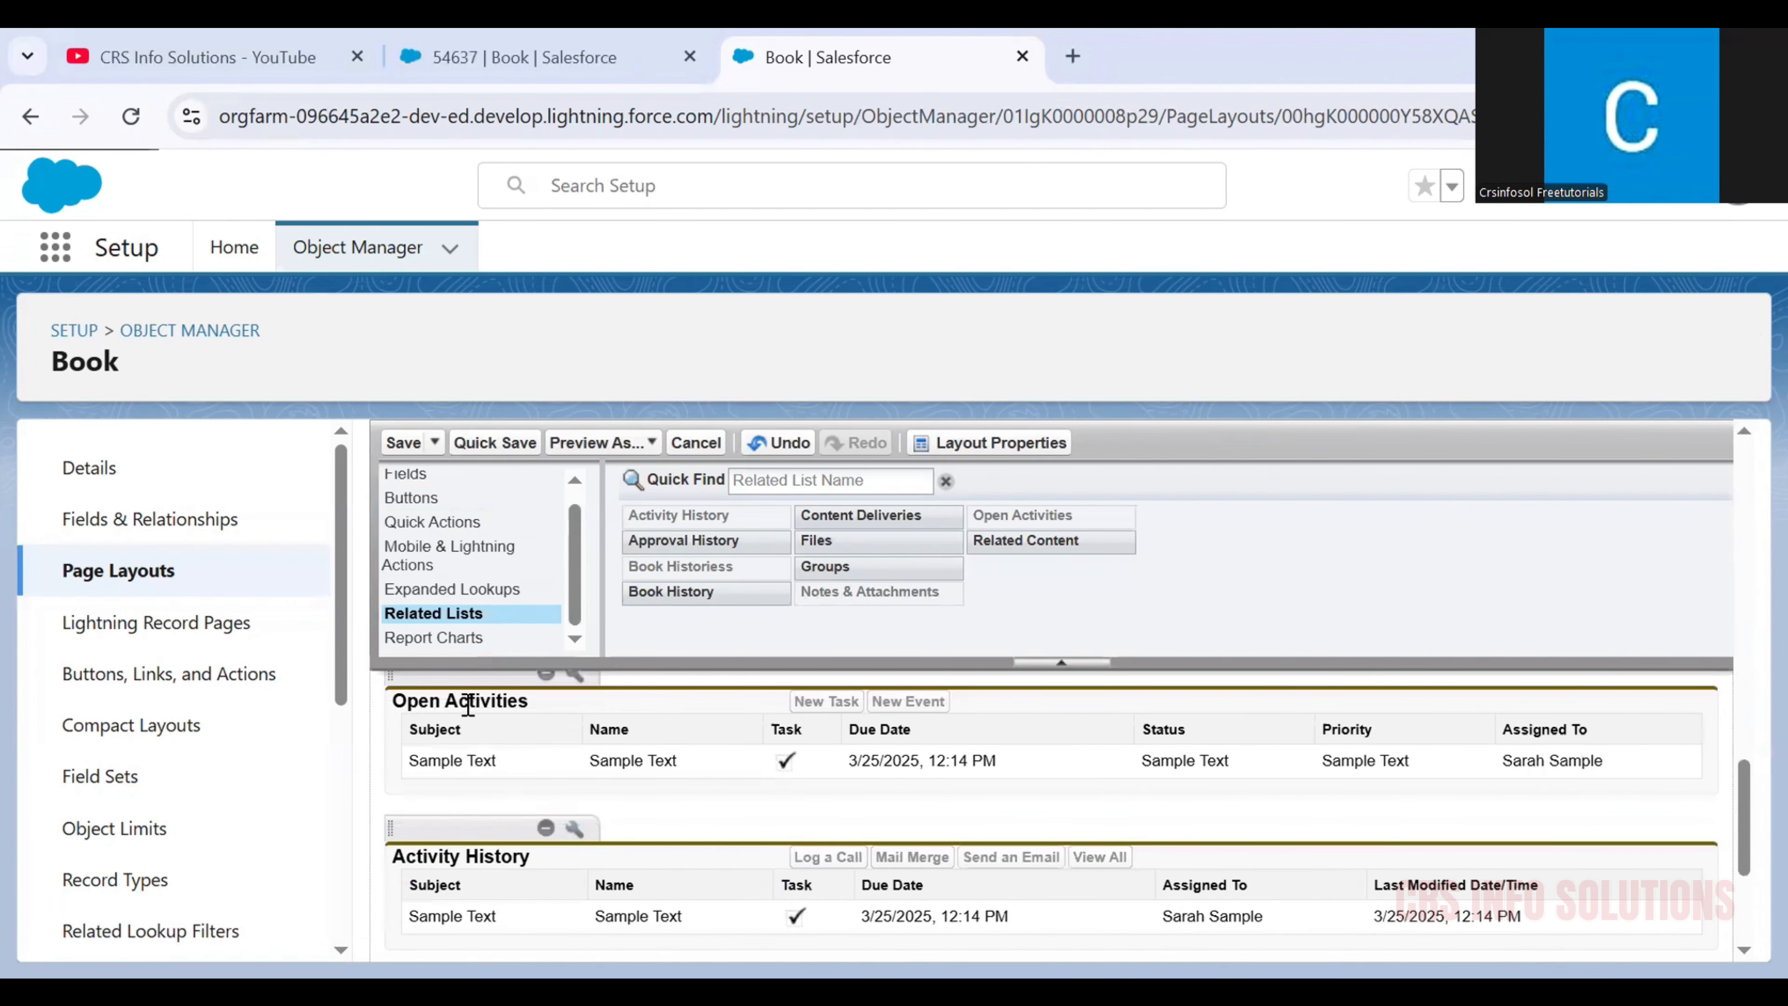
Step: Switch to the open Book record and compare its Activity area with the activity lists placed on the page layout
{"action": "left_click", "coordinate": [541, 45]}
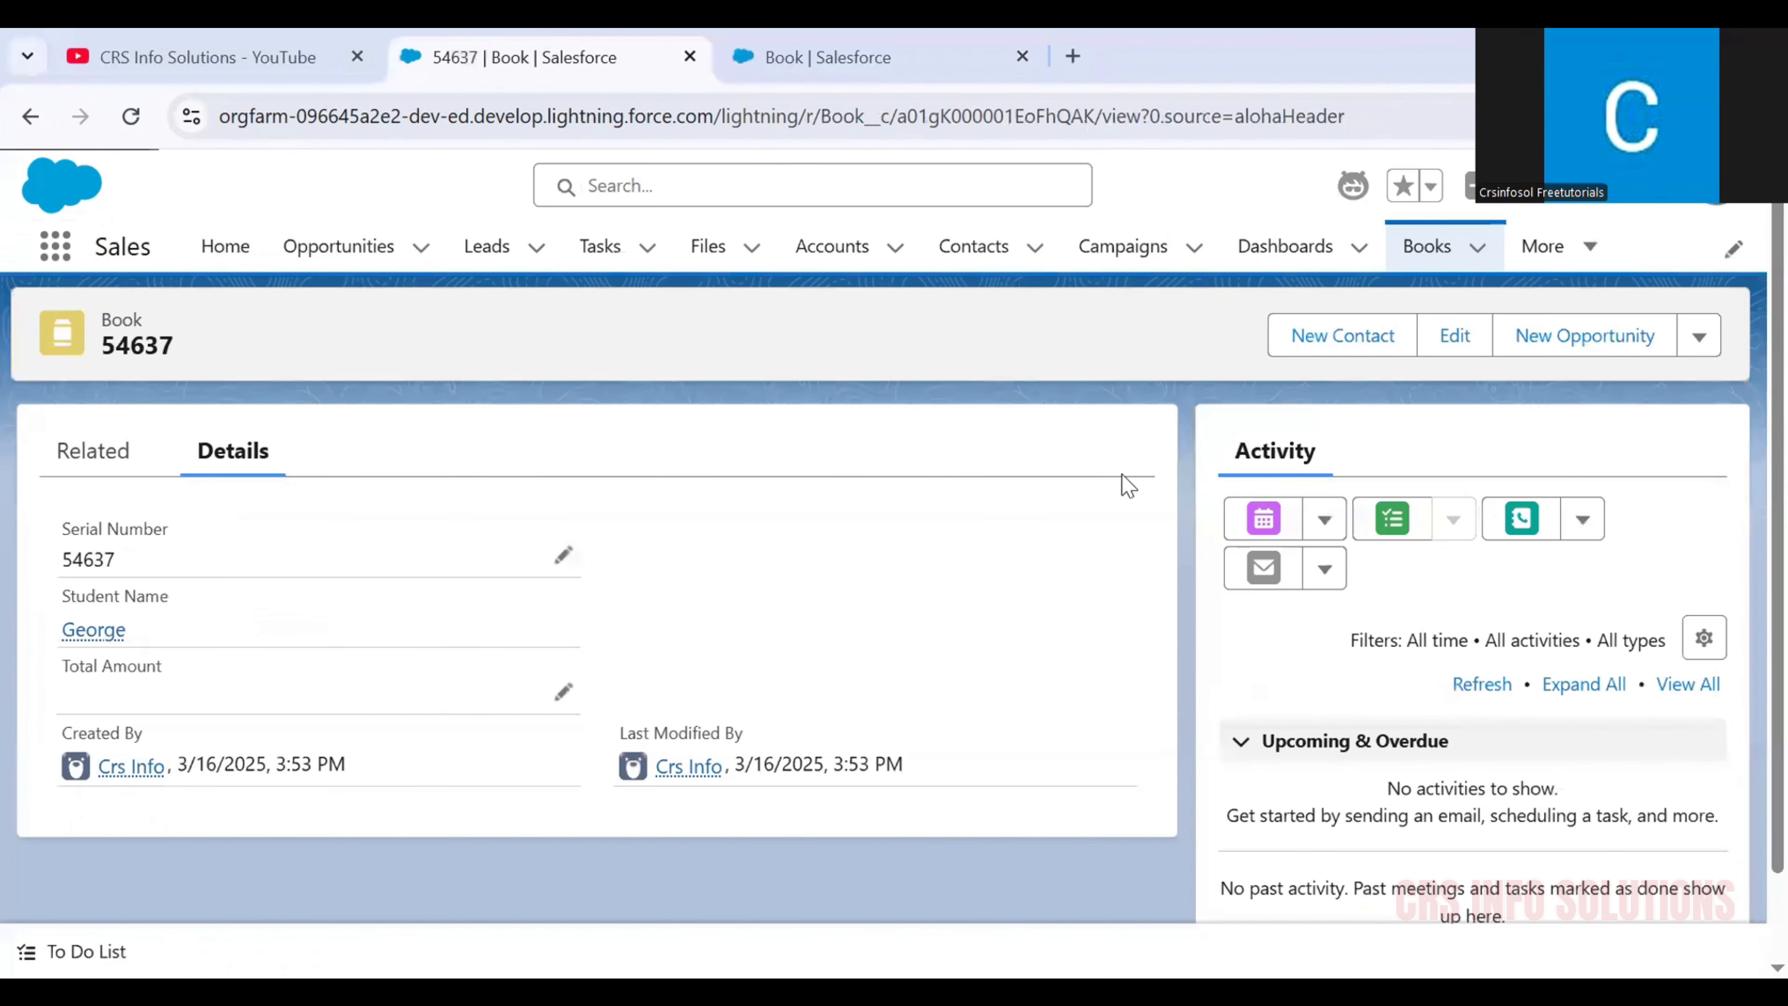
{"action": "scroll", "coordinate": [1225, 472], "scroll_direction": "down", "scroll_amount": 2}
{"action": "scroll", "coordinate": [1264, 582], "scroll_direction": "up", "scroll_amount": 2}
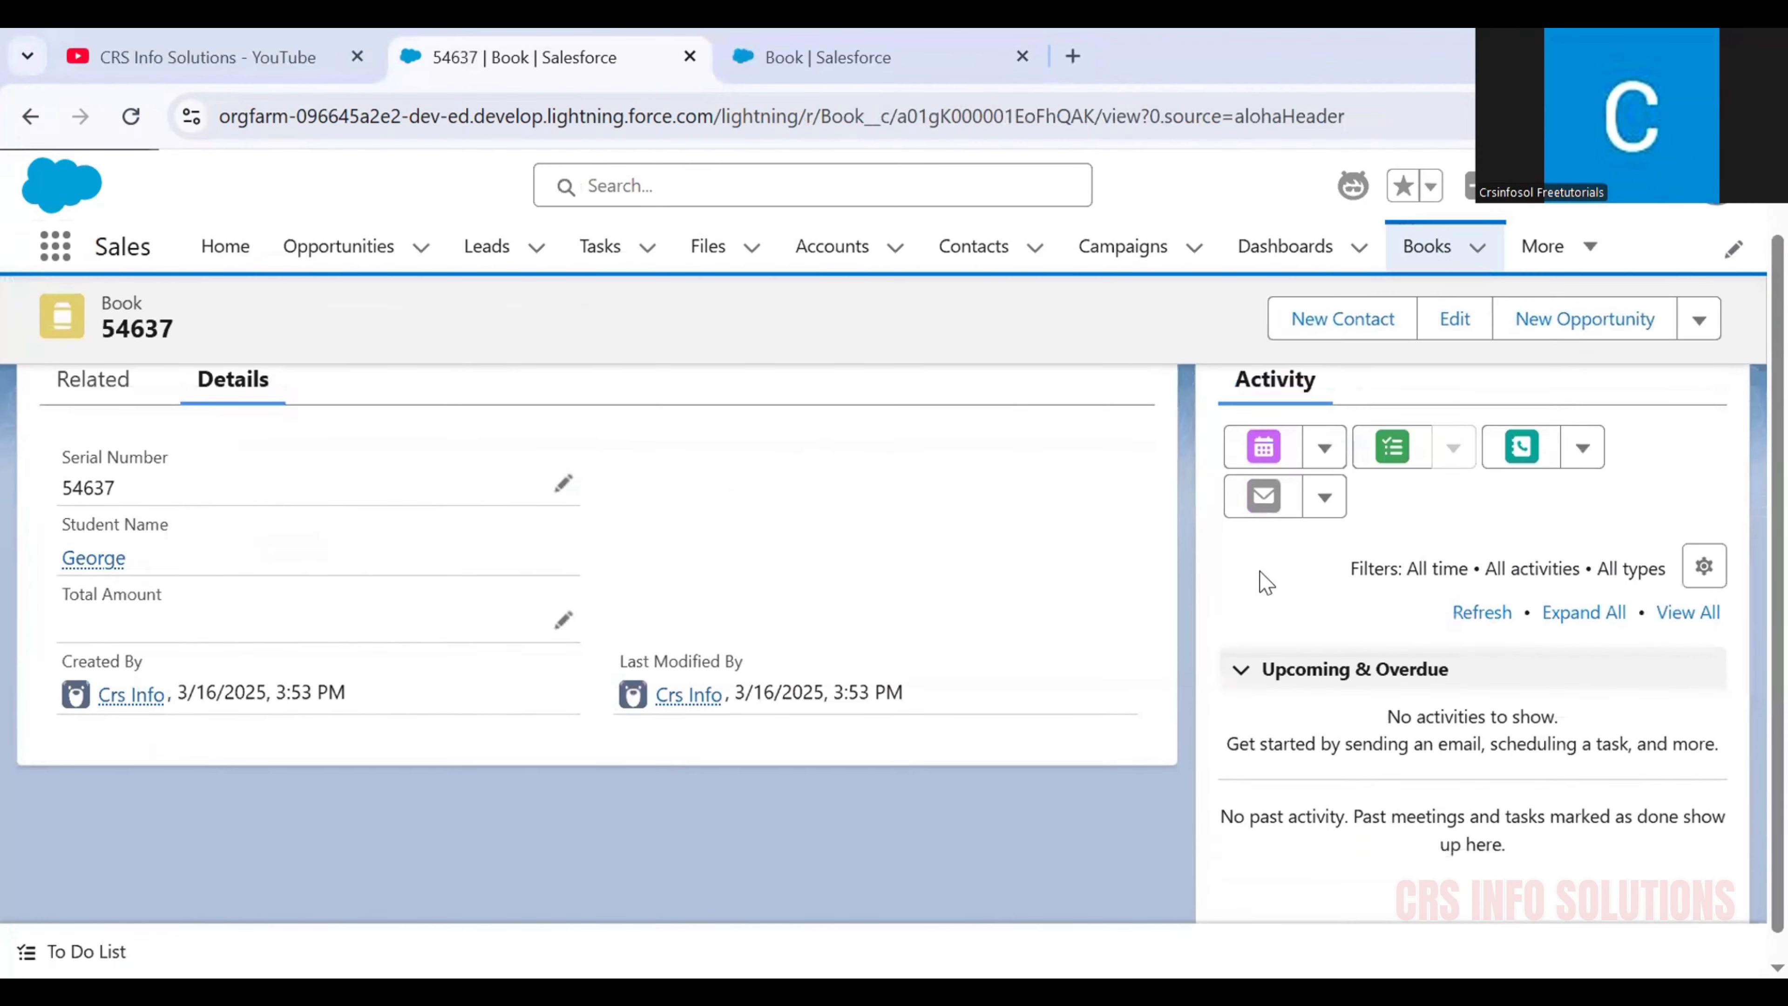
{"action": "left_click", "coordinate": [1261, 458]}
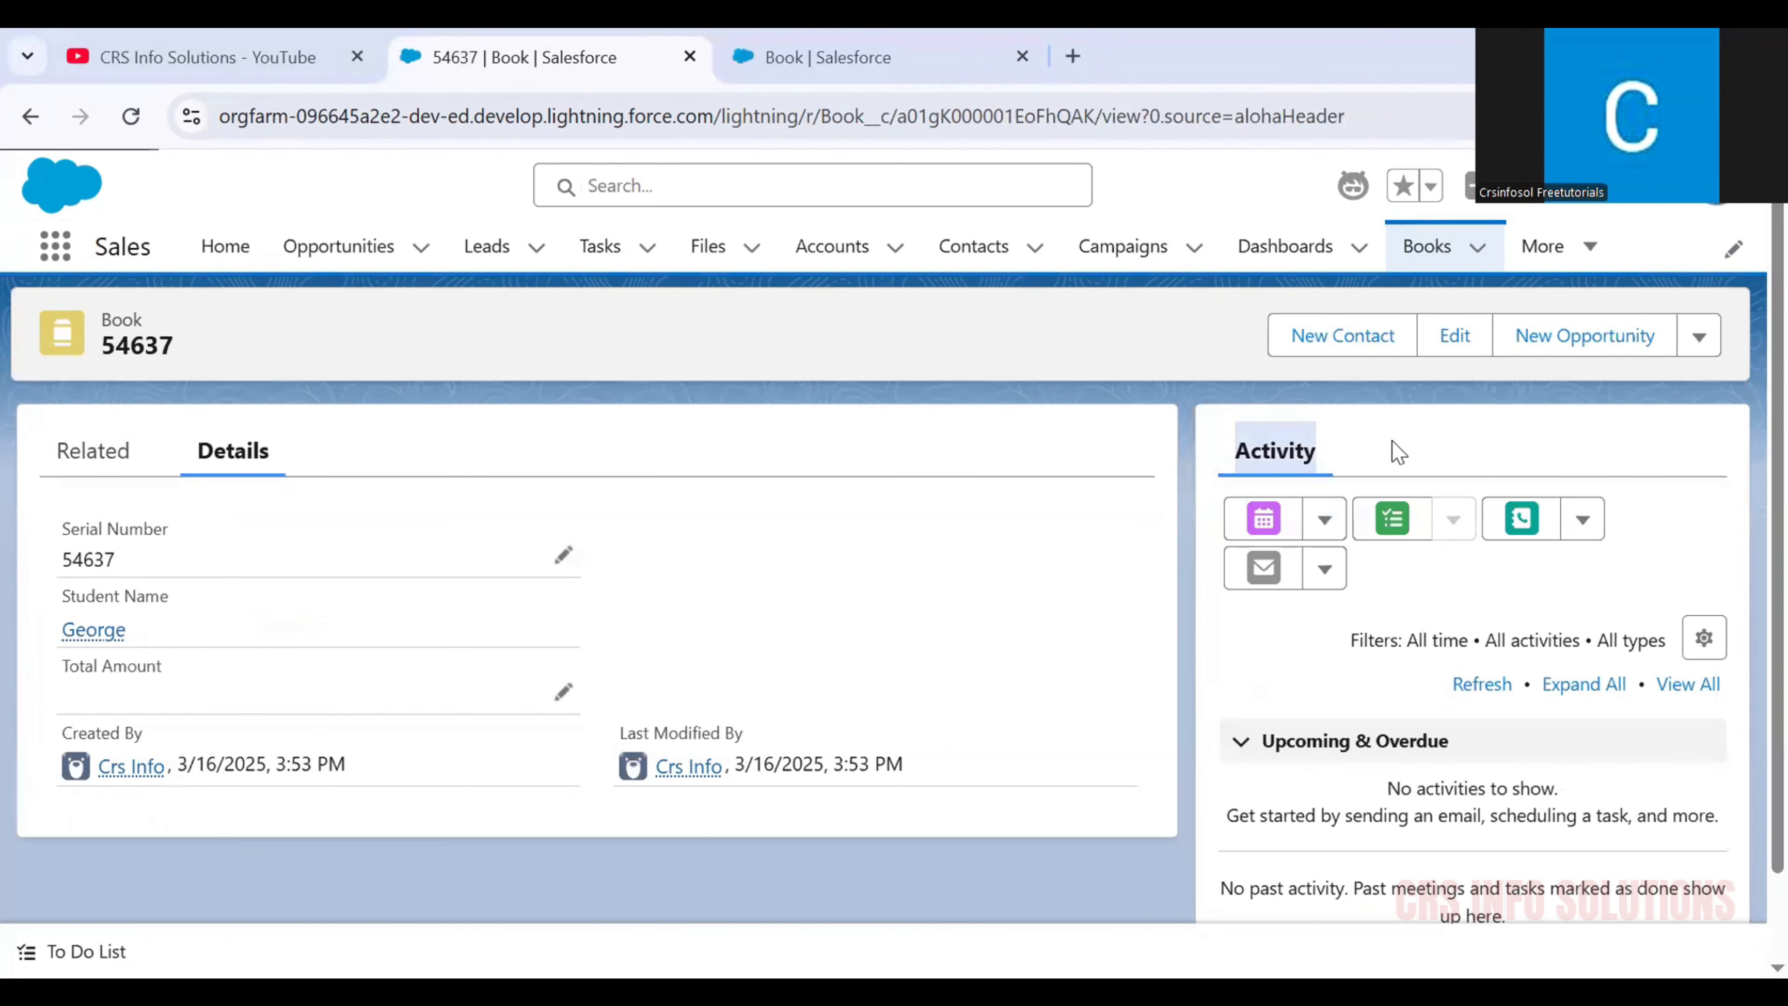
{"action": "left_click", "coordinate": [827, 57]}
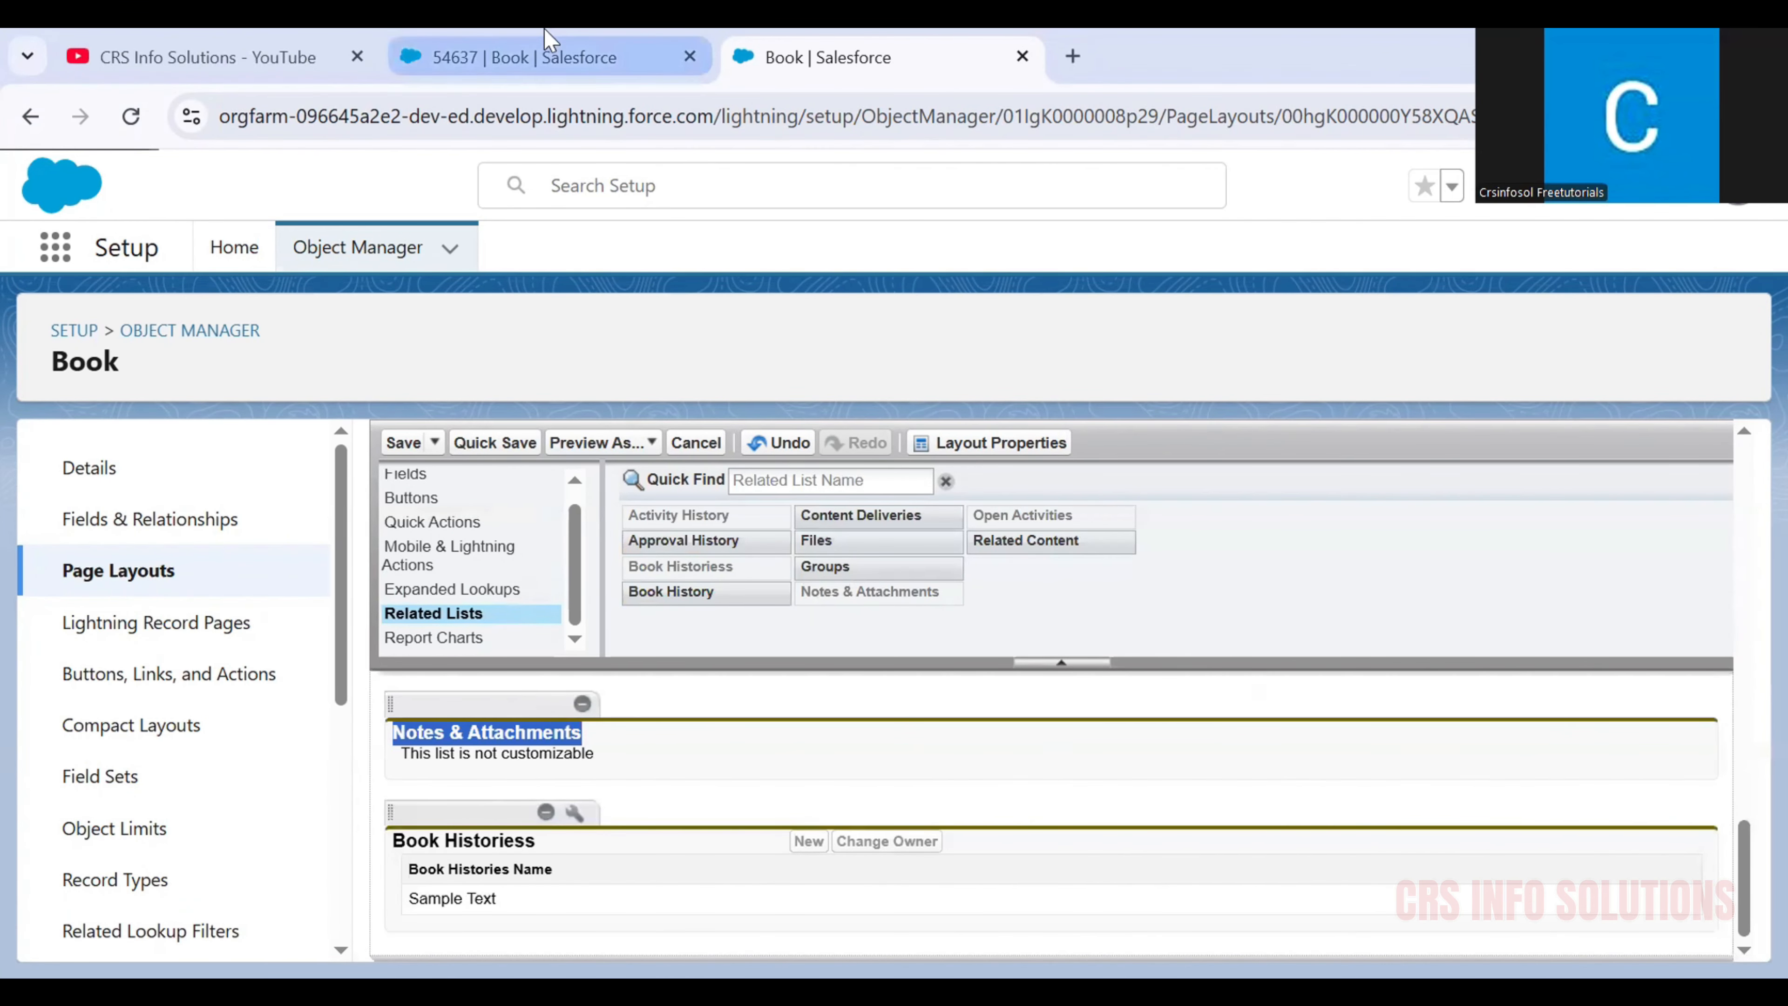
Step: Compare the Notes & Attachments and Book Historiess related lists on the Book record with those on the page layout
{"action": "left_click", "coordinate": [532, 44]}
{"action": "scroll", "coordinate": [302, 613], "scroll_direction": "up", "scroll_amount": 2}
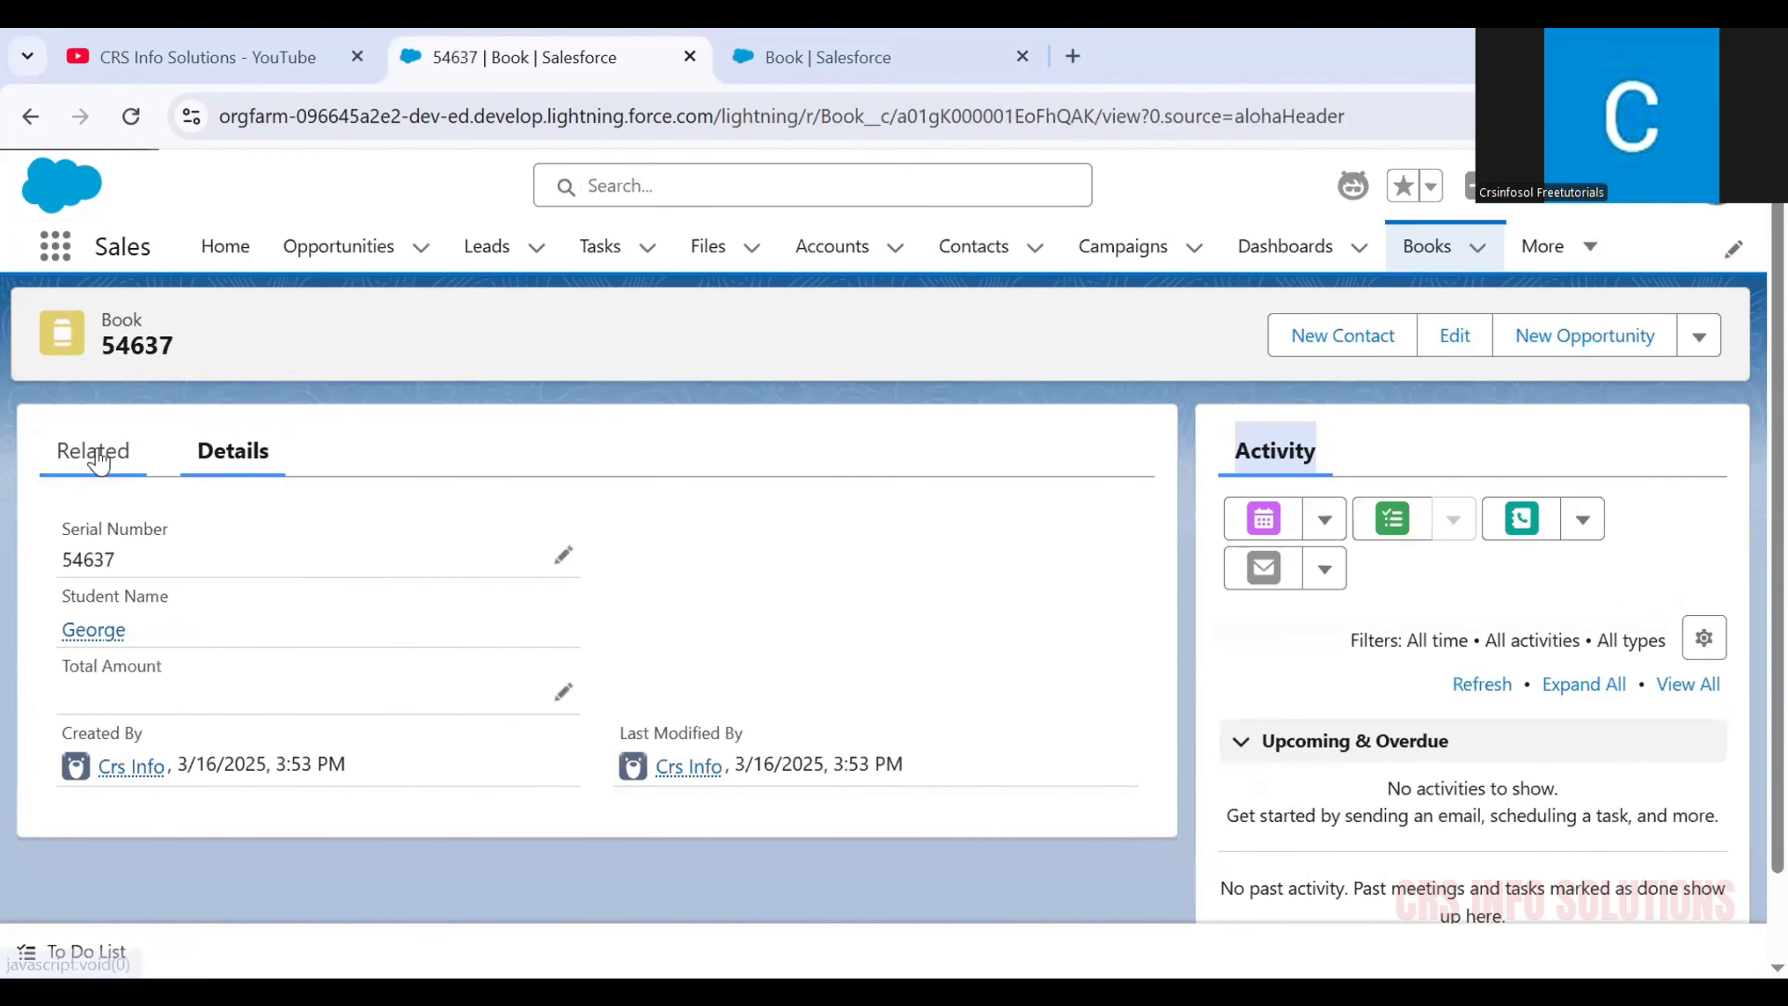
{"action": "left_click", "coordinate": [108, 452]}
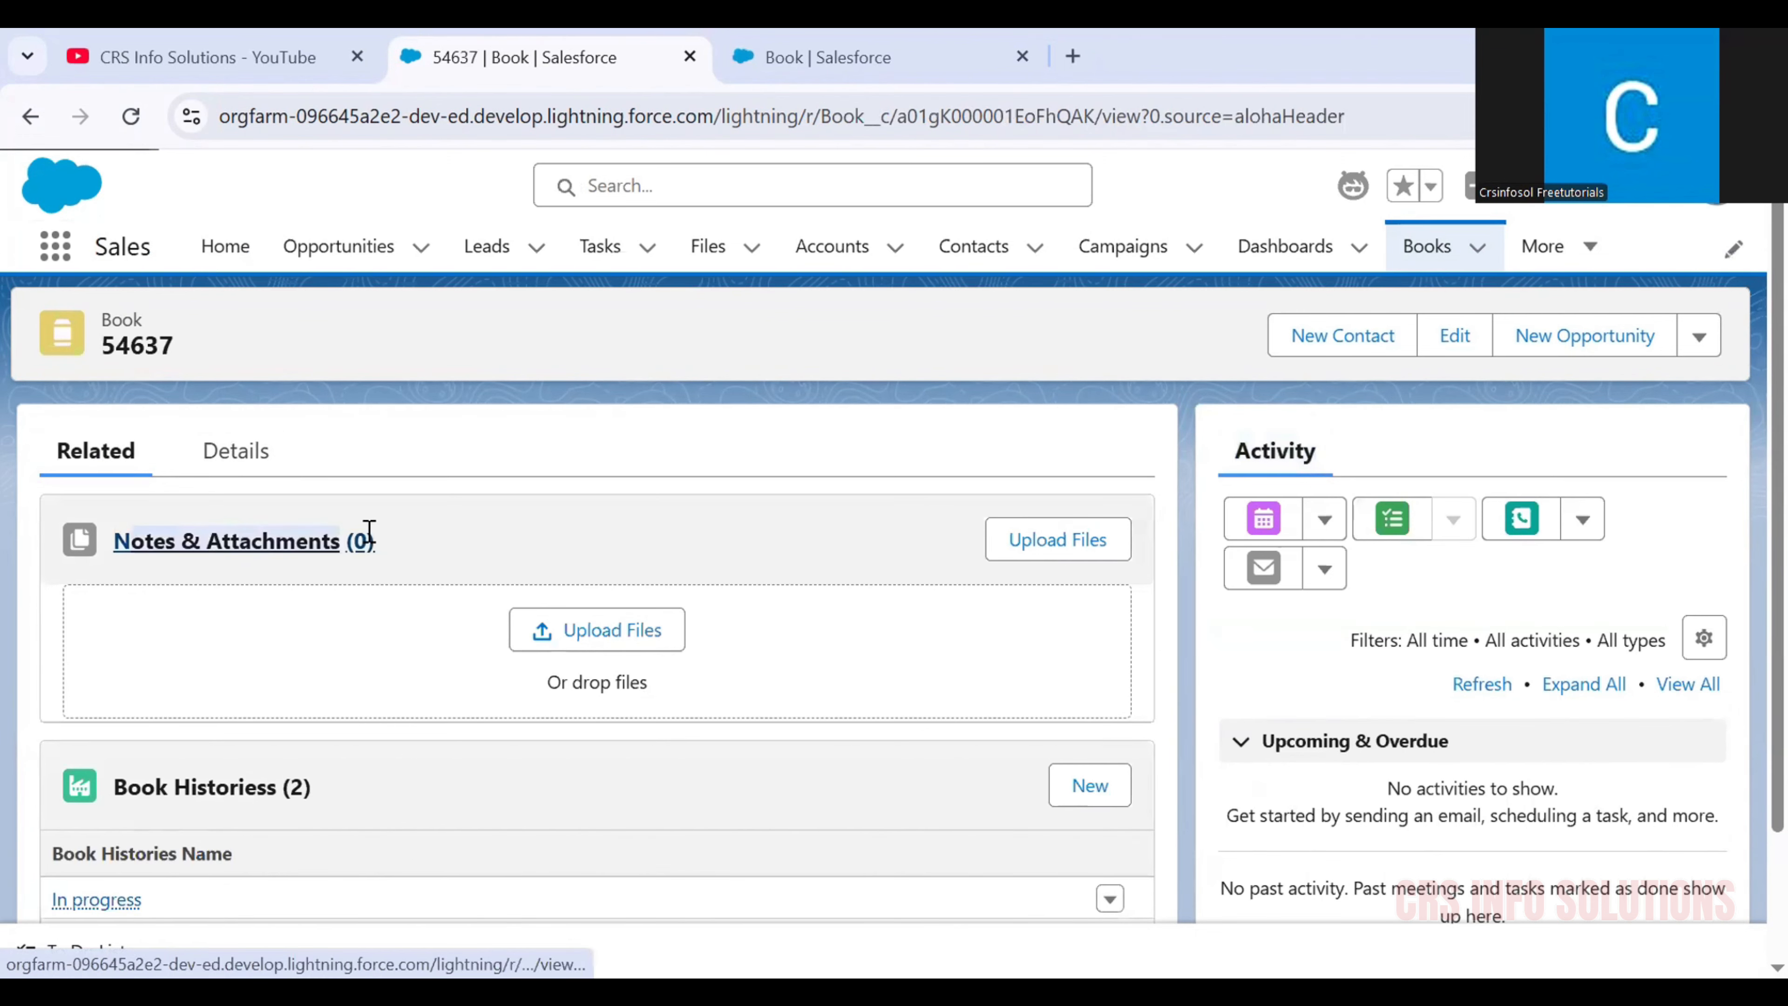
{"action": "left_click", "coordinate": [774, 56]}
{"action": "left_click_drag", "start_coordinate": [617, 850], "coordinate": [306, 841]}
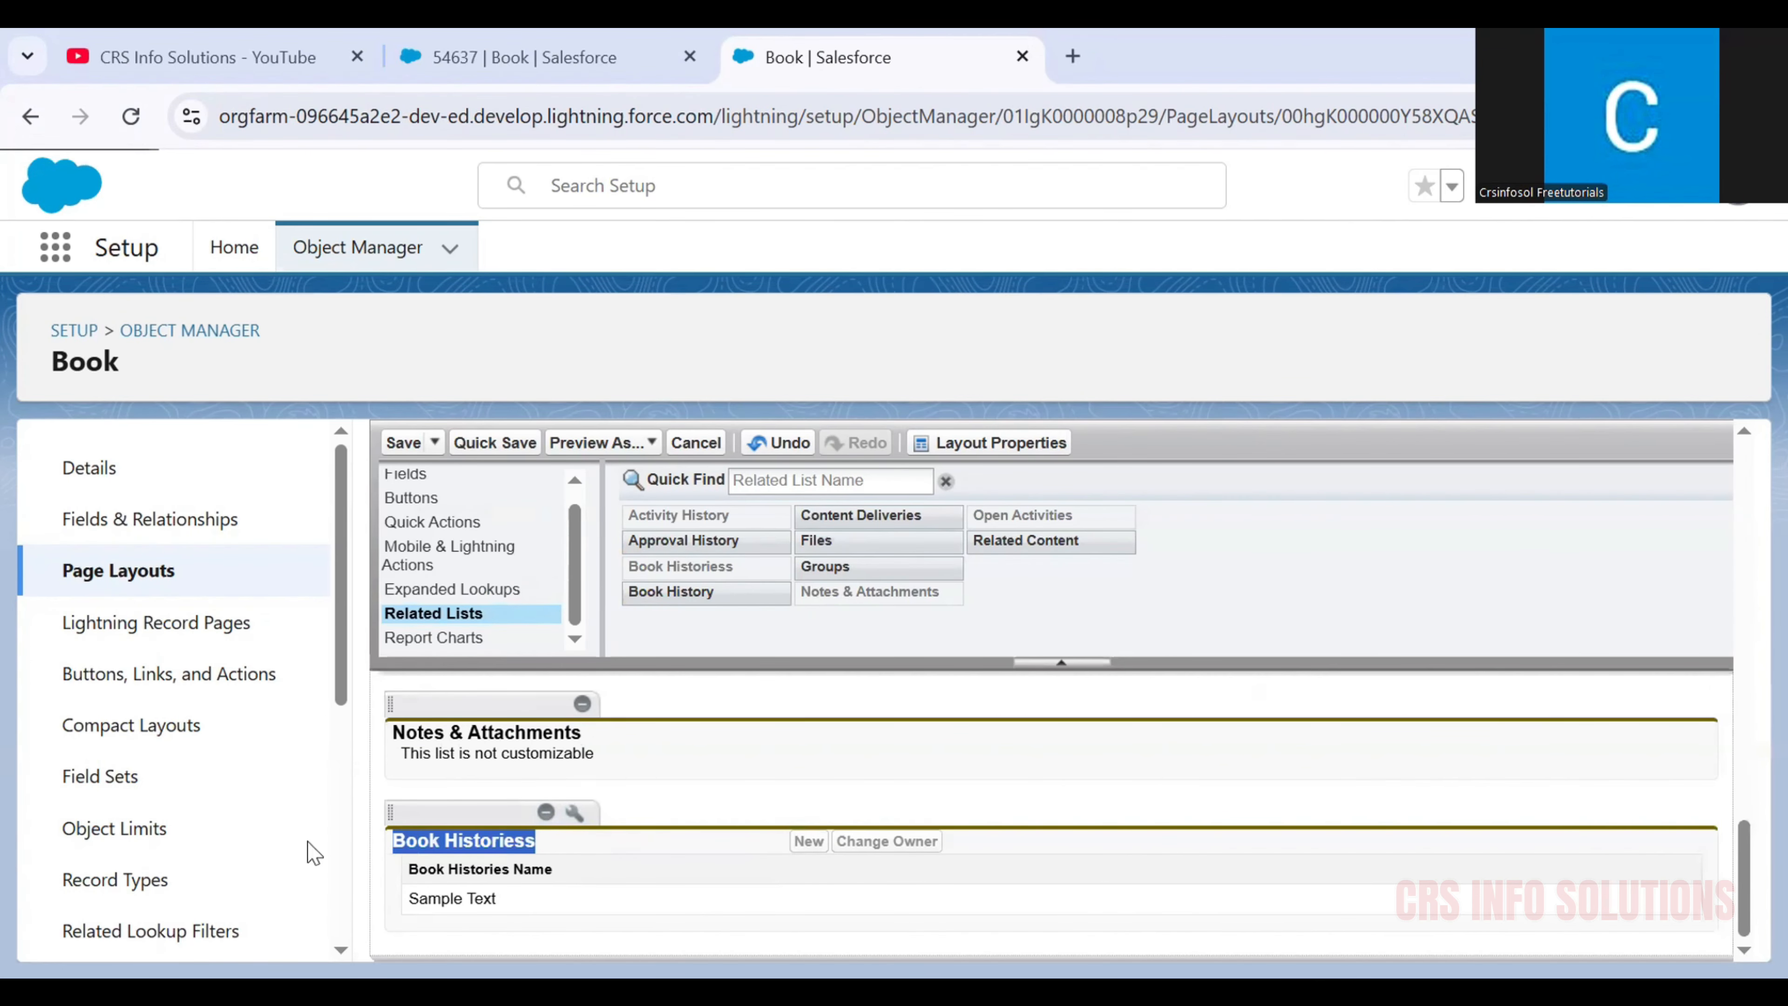
{"action": "left_click", "coordinate": [580, 69]}
{"action": "left_click", "coordinate": [583, 74]}
{"action": "scroll", "coordinate": [500, 790], "scroll_direction": "down", "scroll_amount": 2}
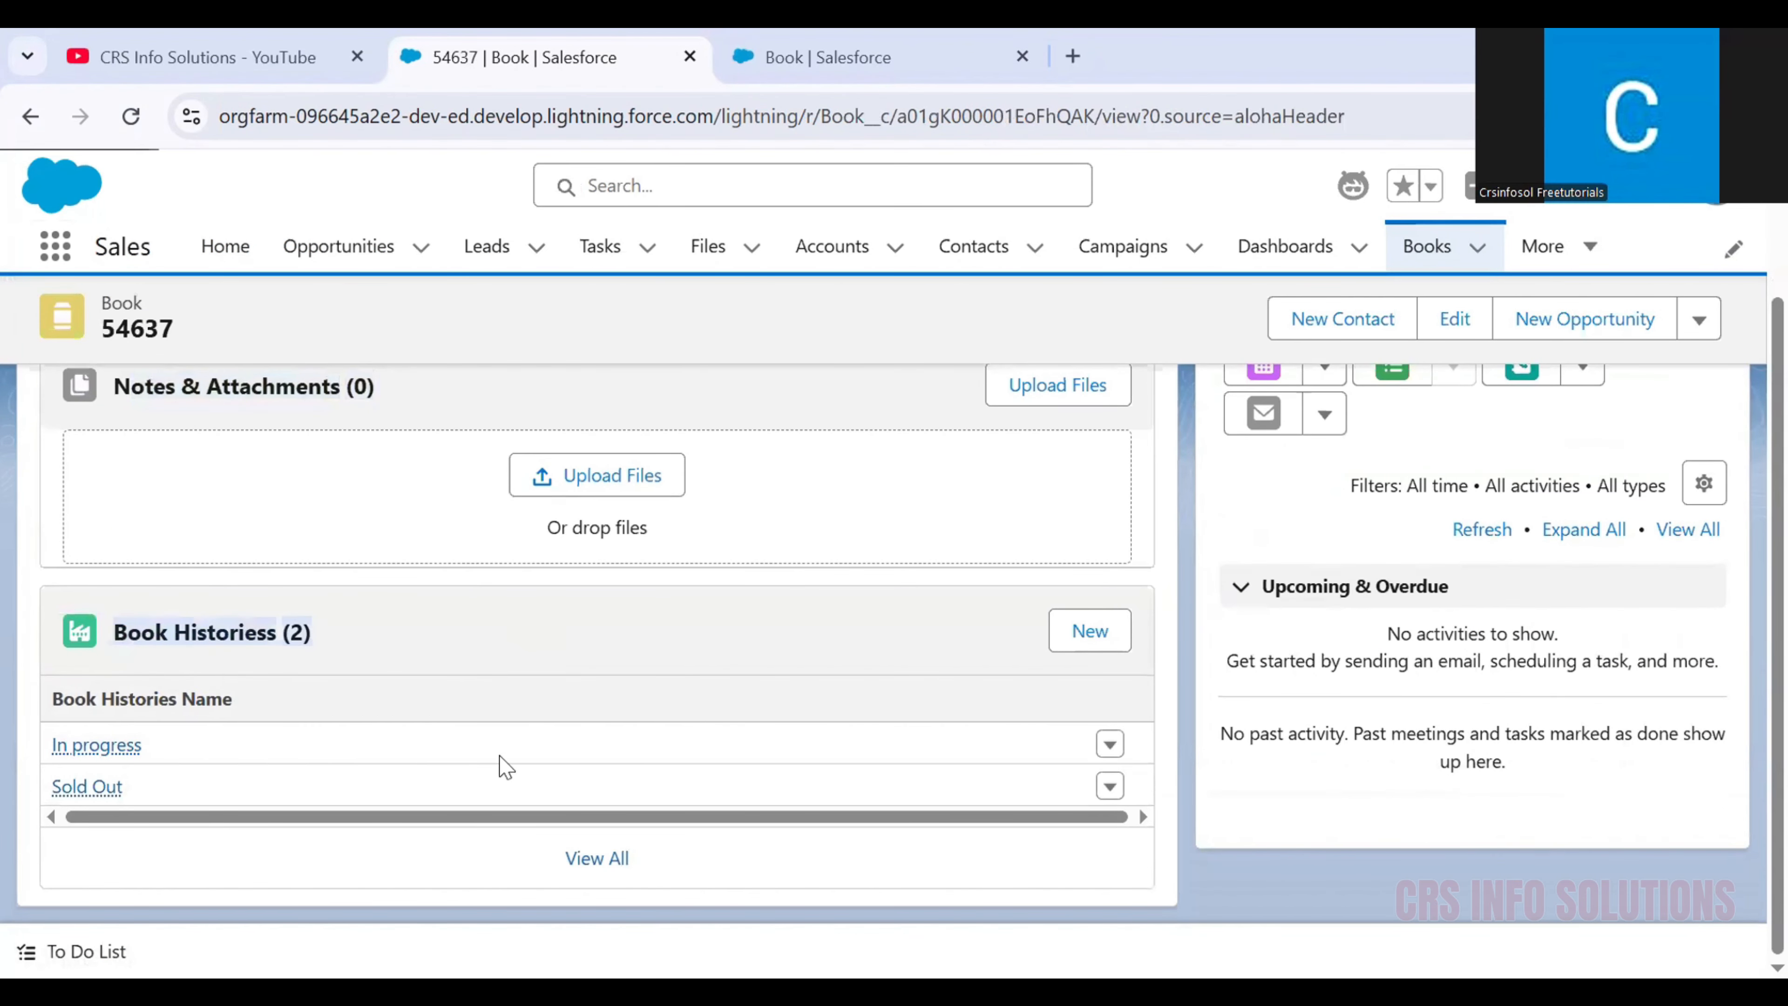
{"action": "scroll", "coordinate": [515, 712], "scroll_direction": "up", "scroll_amount": 5}
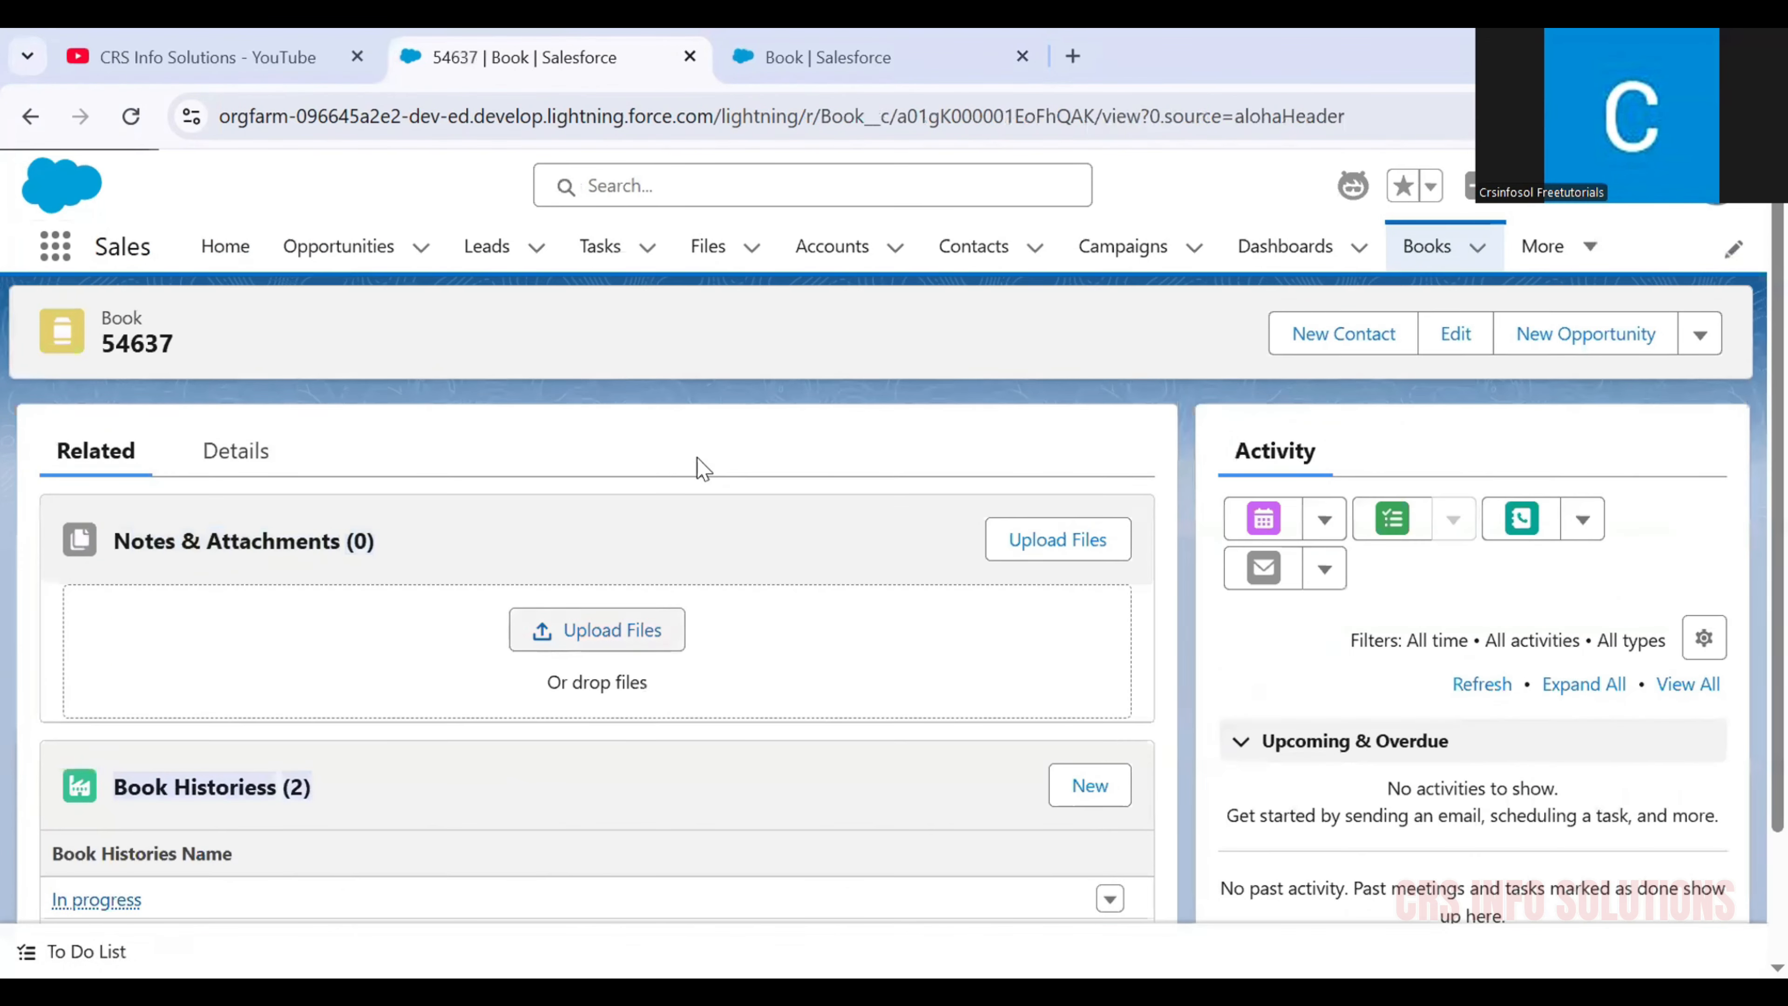
Step: Add the Files related list to the Book page layout between Notes & Attachments and Book Historiess
{"action": "left_click", "coordinate": [820, 58]}
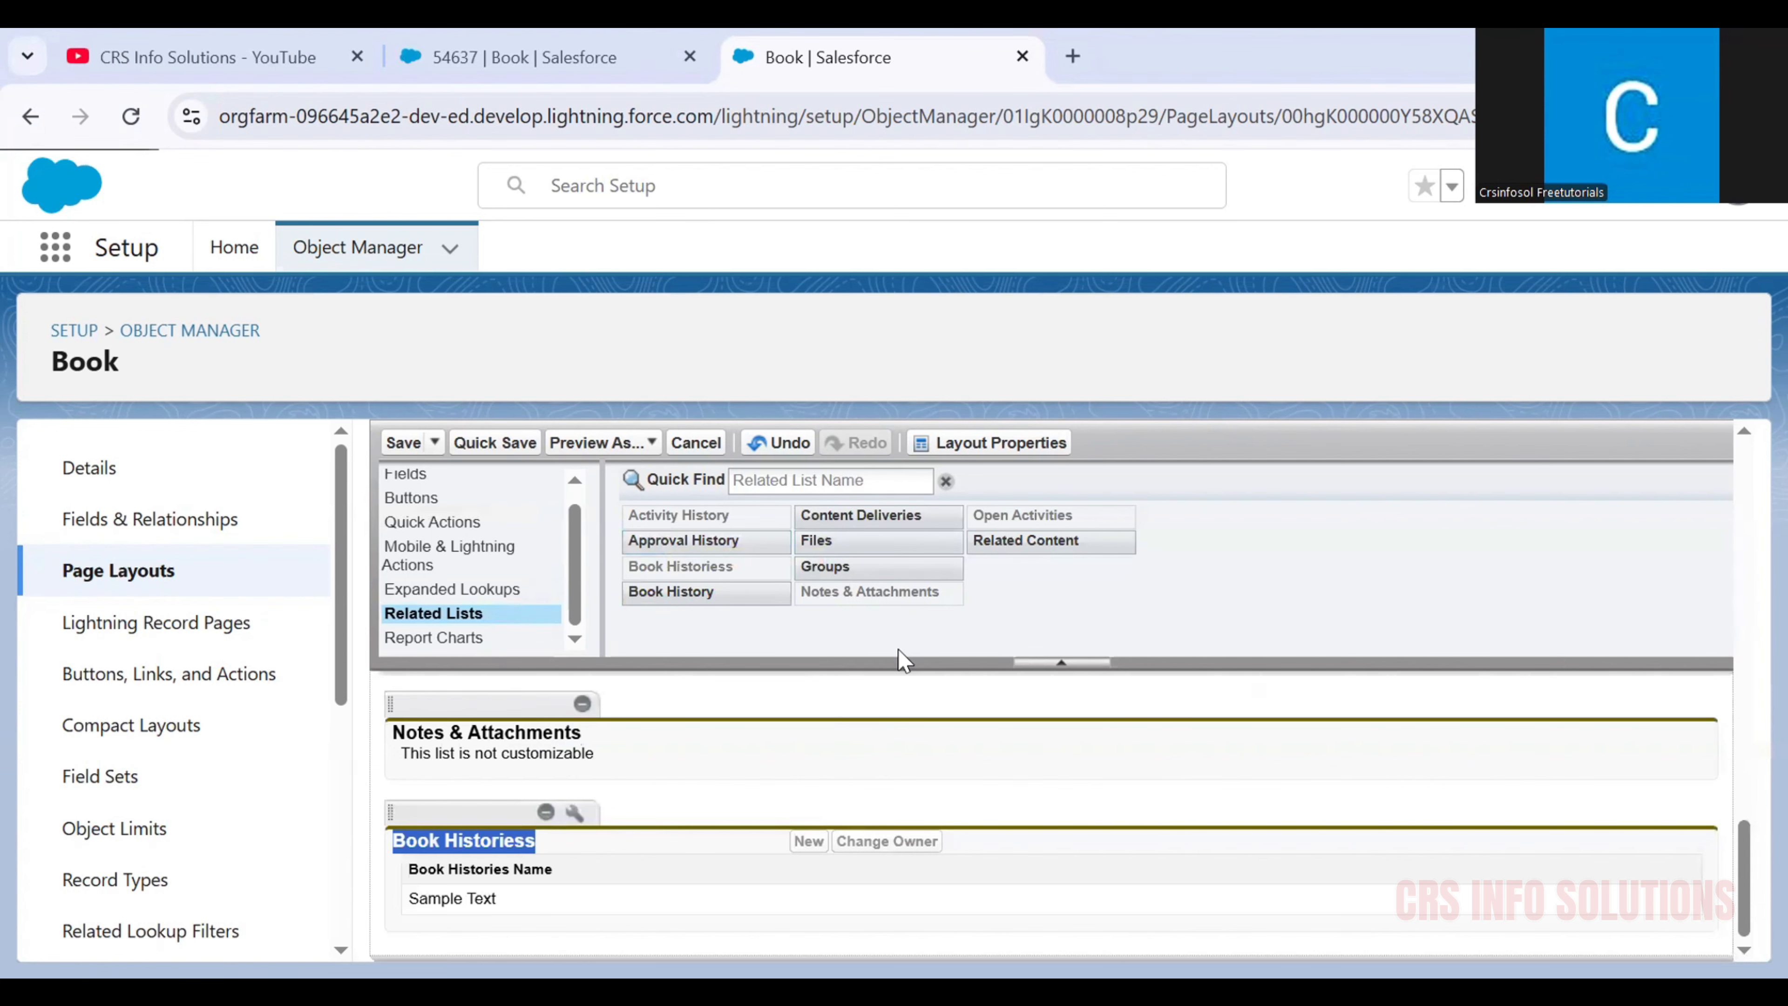
{"action": "left_click_drag", "start_coordinate": [817, 540], "coordinate": [542, 785]}
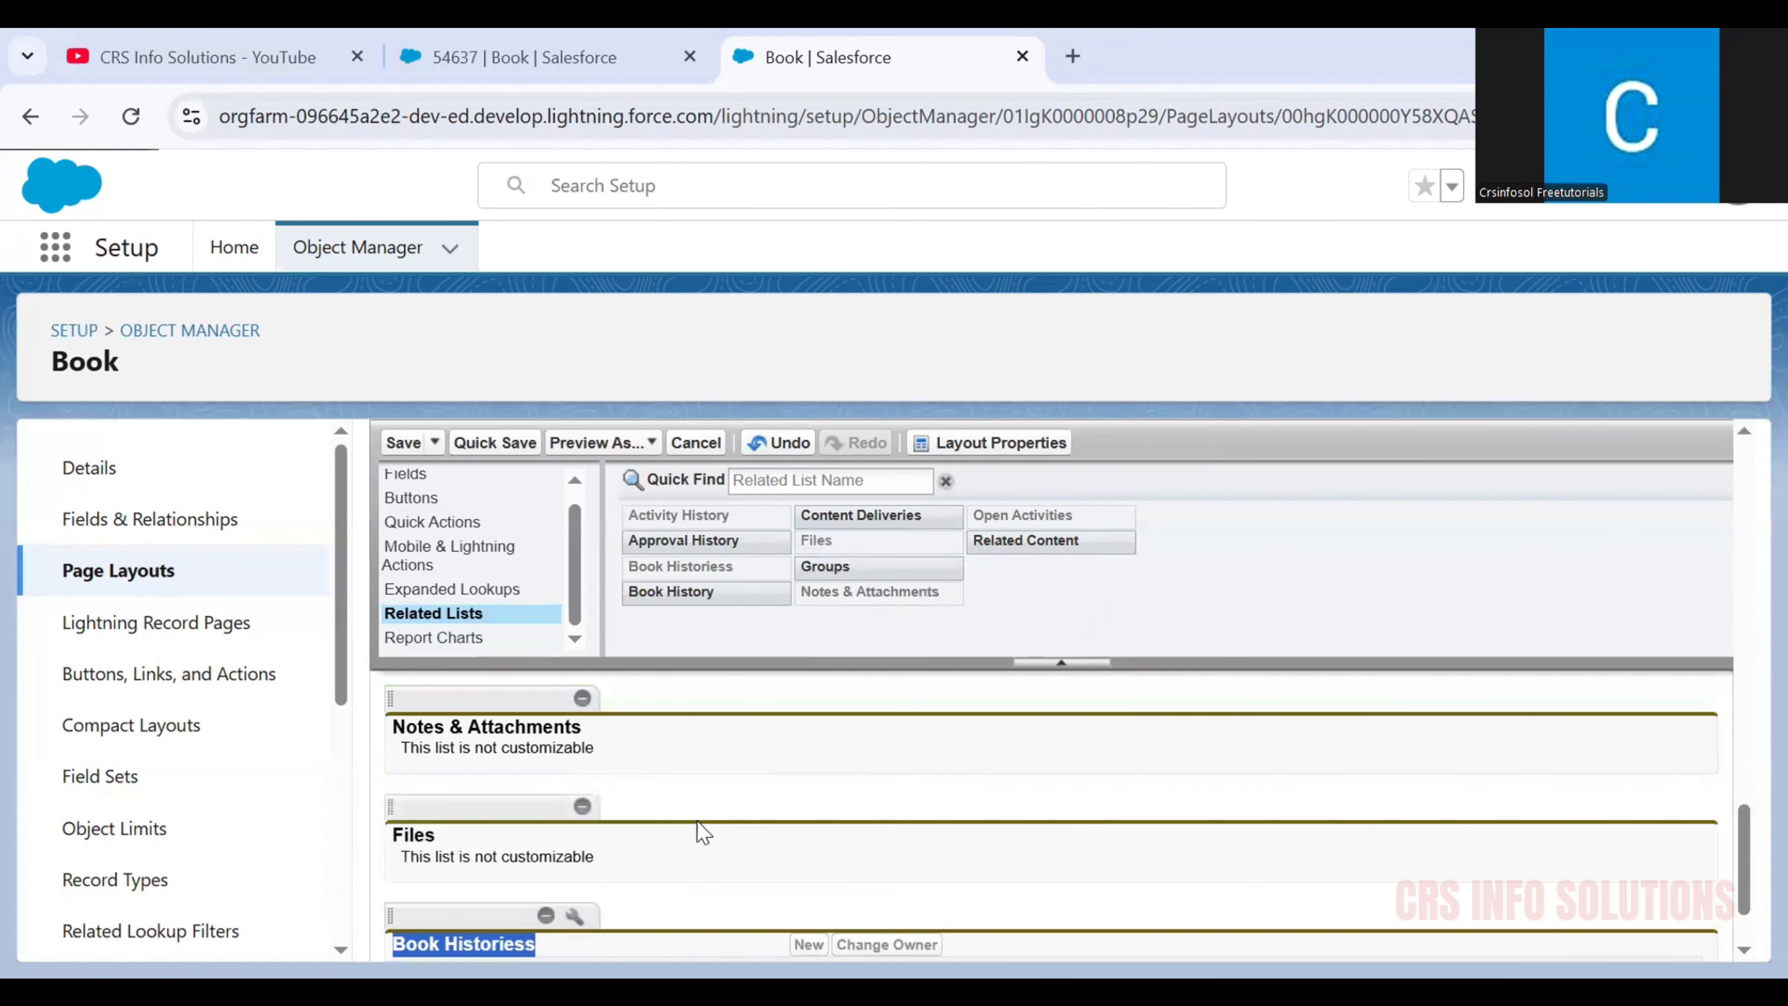
{"action": "scroll", "coordinate": [653, 825], "scroll_direction": "down", "scroll_amount": 2}
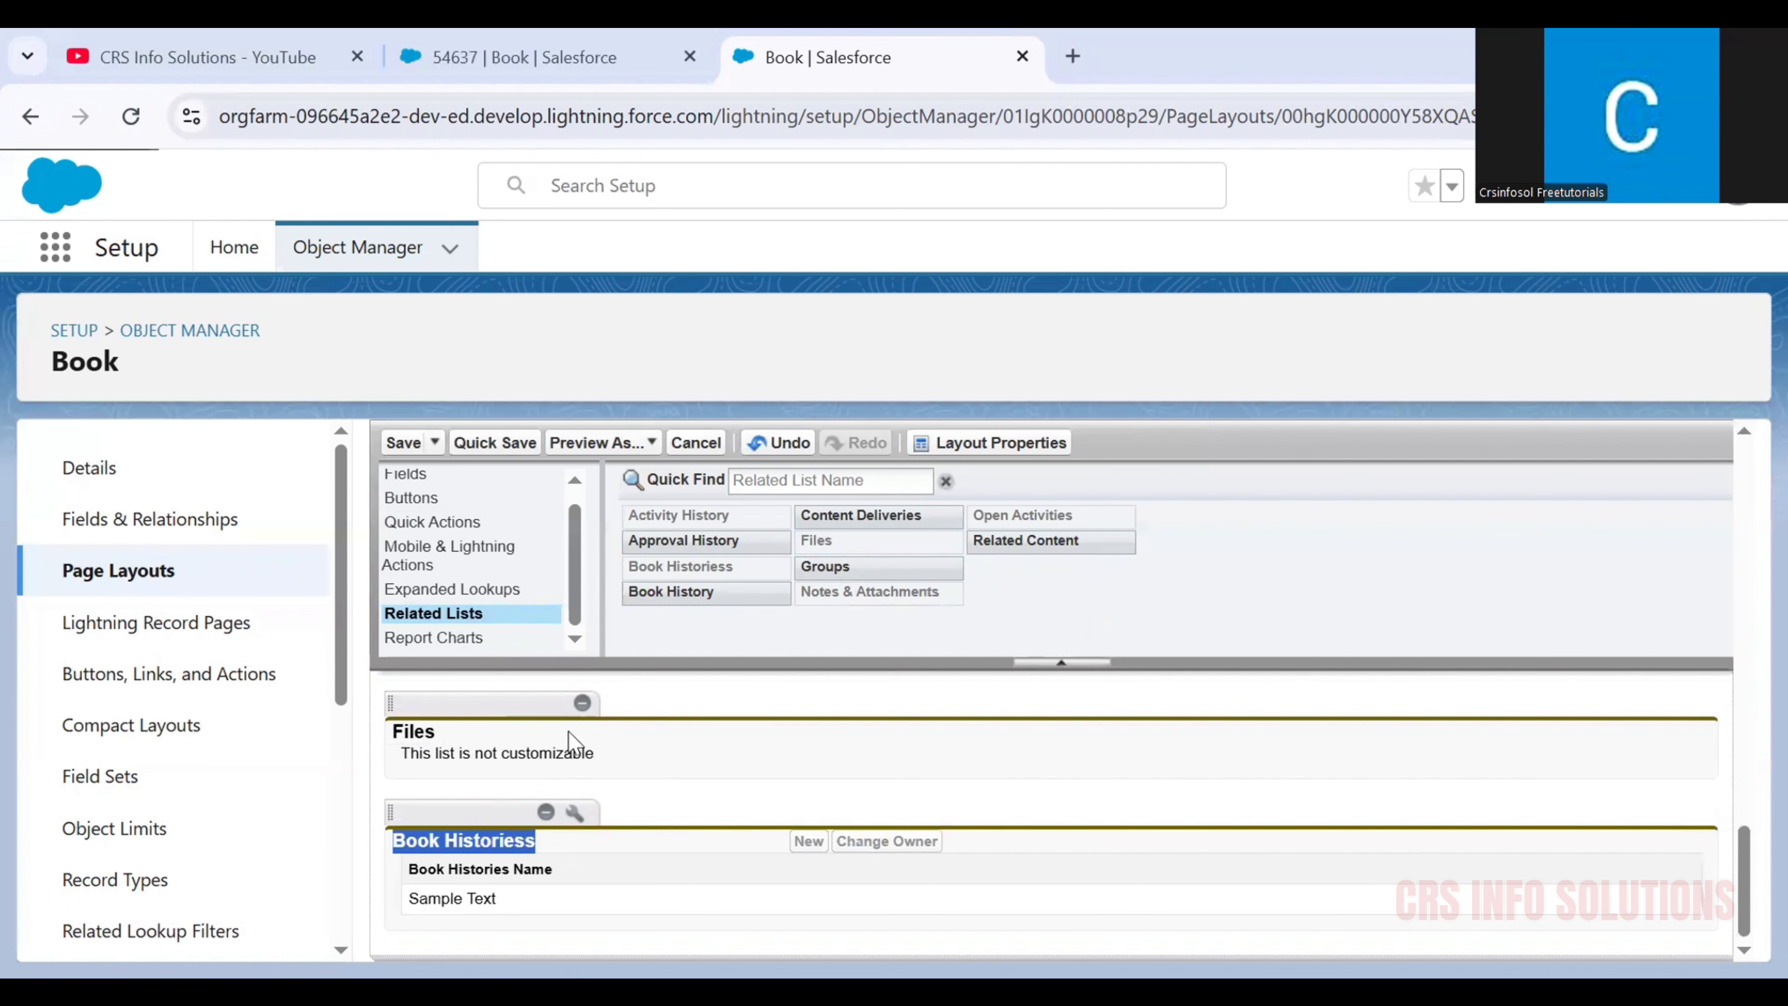
{"action": "scroll", "coordinate": [529, 775], "scroll_direction": "up", "scroll_amount": 2}
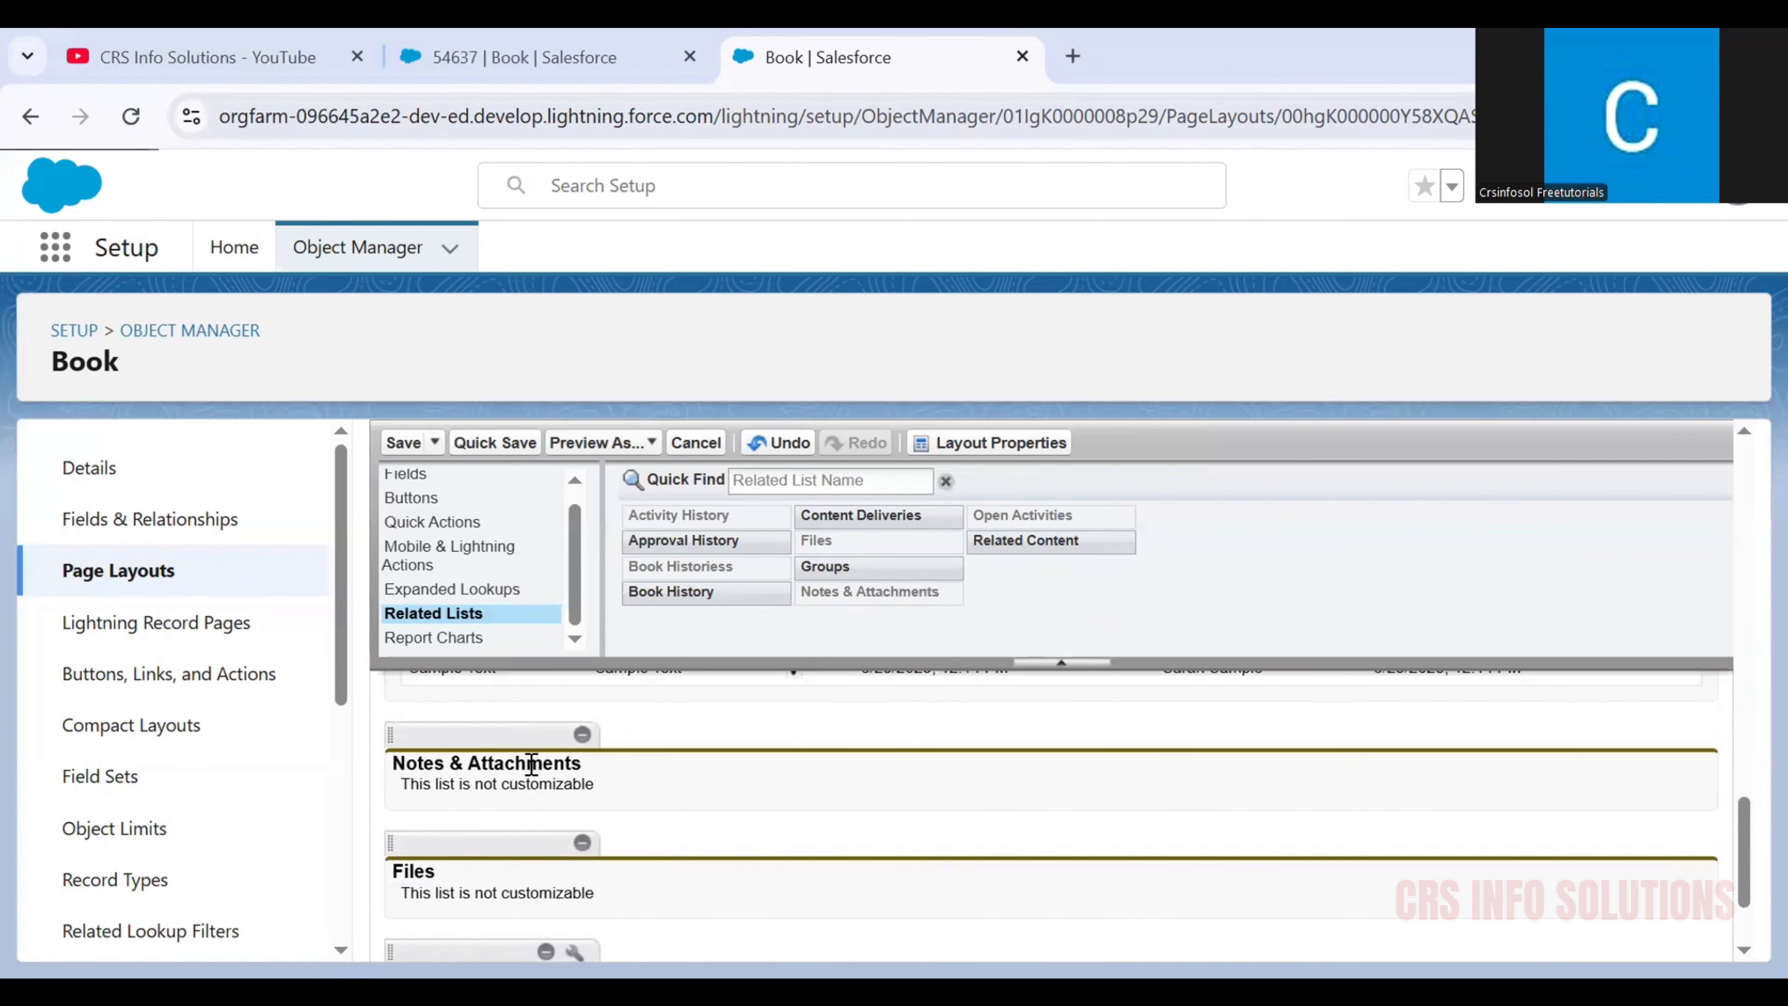
Step: Save the page layout, let the related list changes overwrite users' personal customizations, and exit the layout editor
{"action": "scroll", "coordinate": [529, 764], "scroll_direction": "up", "scroll_amount": 10}
{"action": "scroll", "coordinate": [803, 679], "scroll_direction": "down", "scroll_amount": 3}
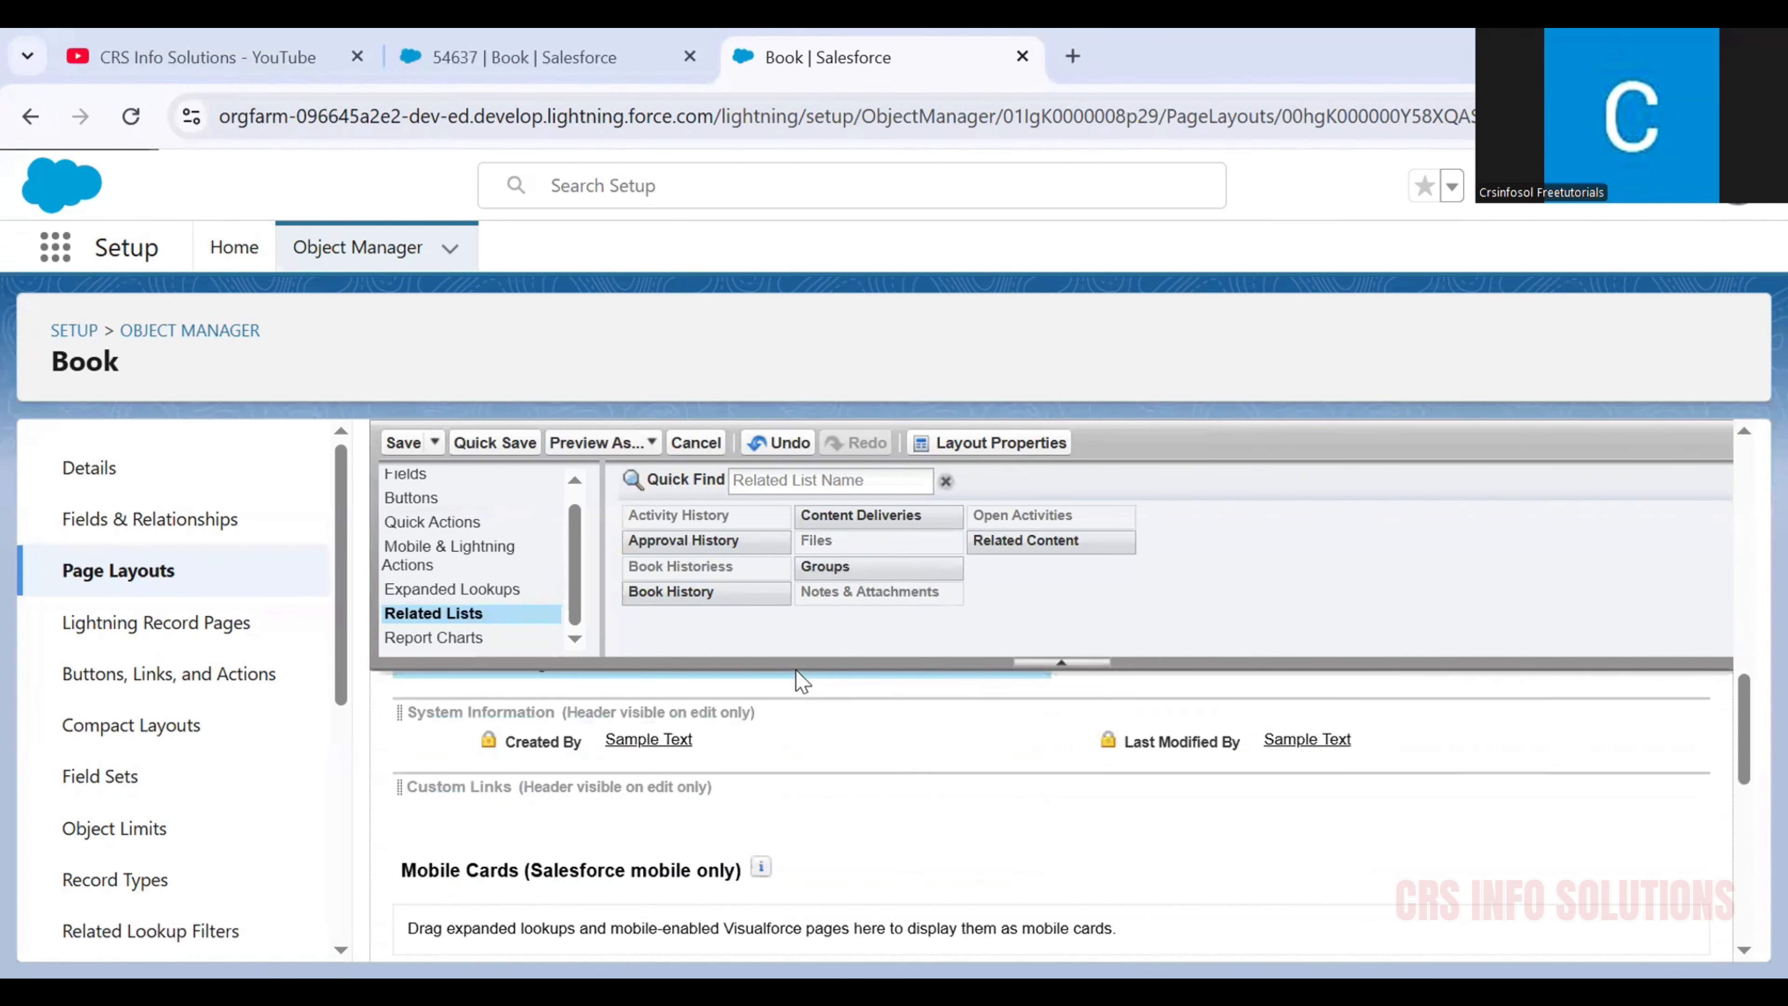
{"action": "scroll", "coordinate": [803, 680], "scroll_direction": "down", "scroll_amount": 2}
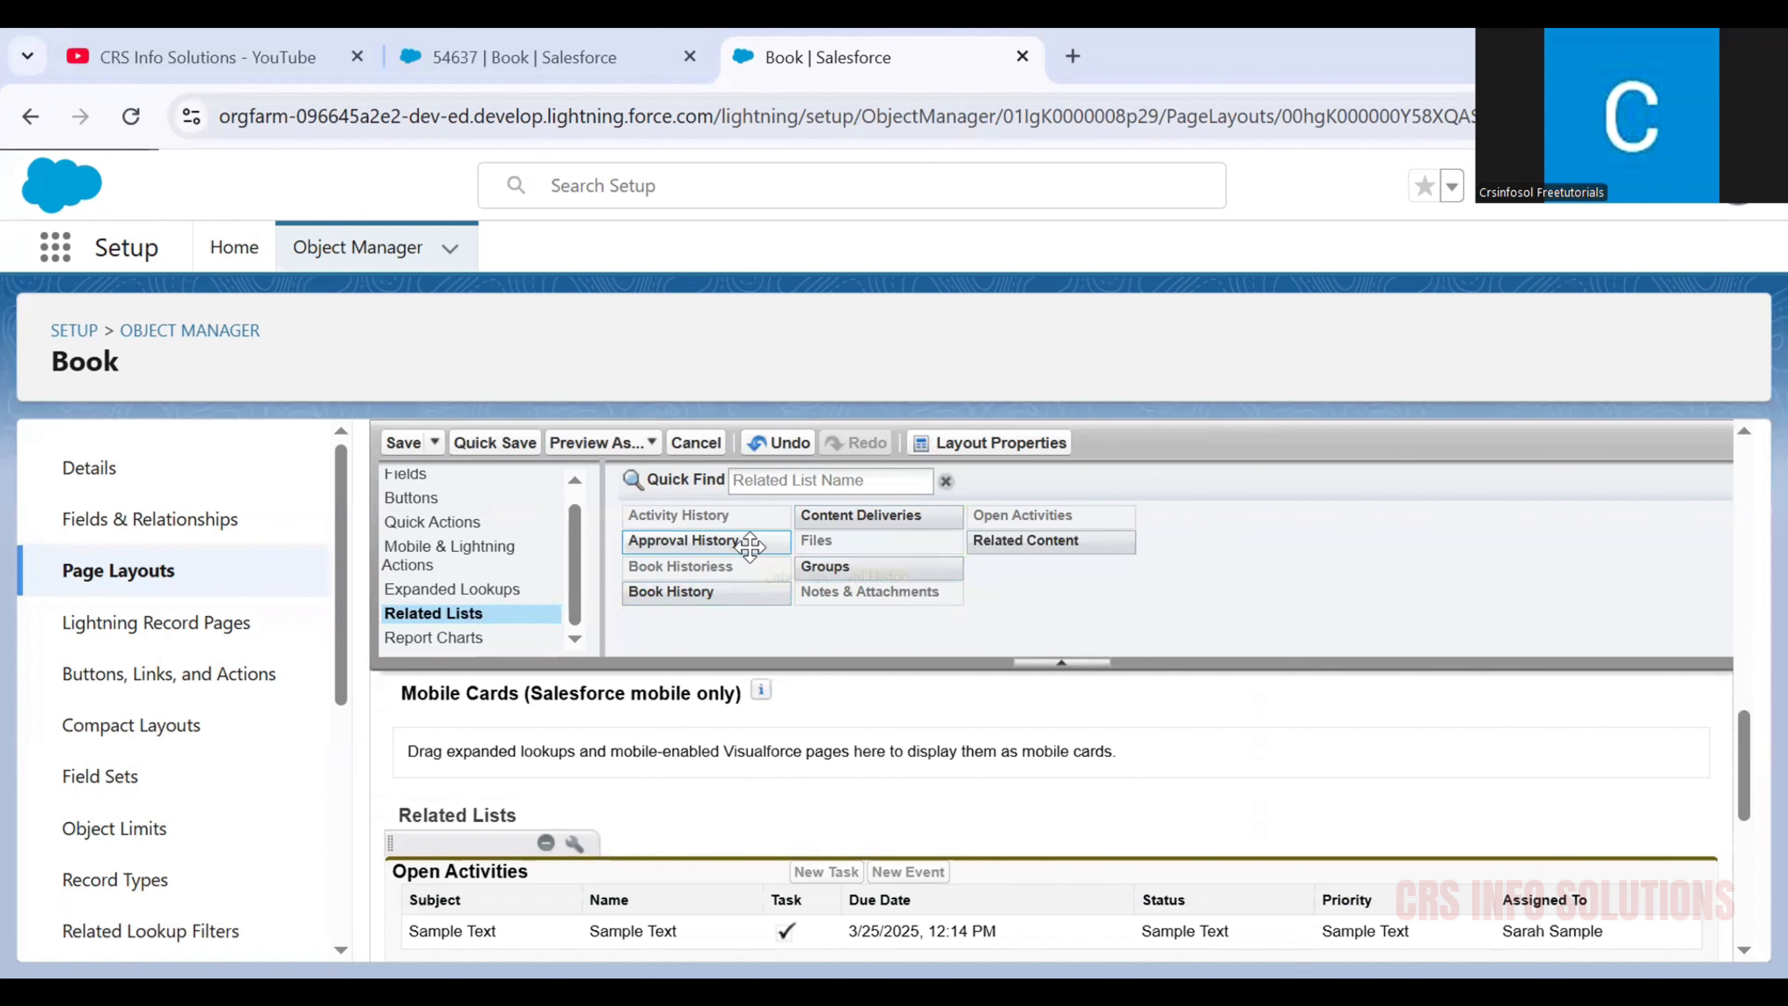
{"action": "scroll", "coordinate": [667, 685], "scroll_direction": "down", "scroll_amount": 3}
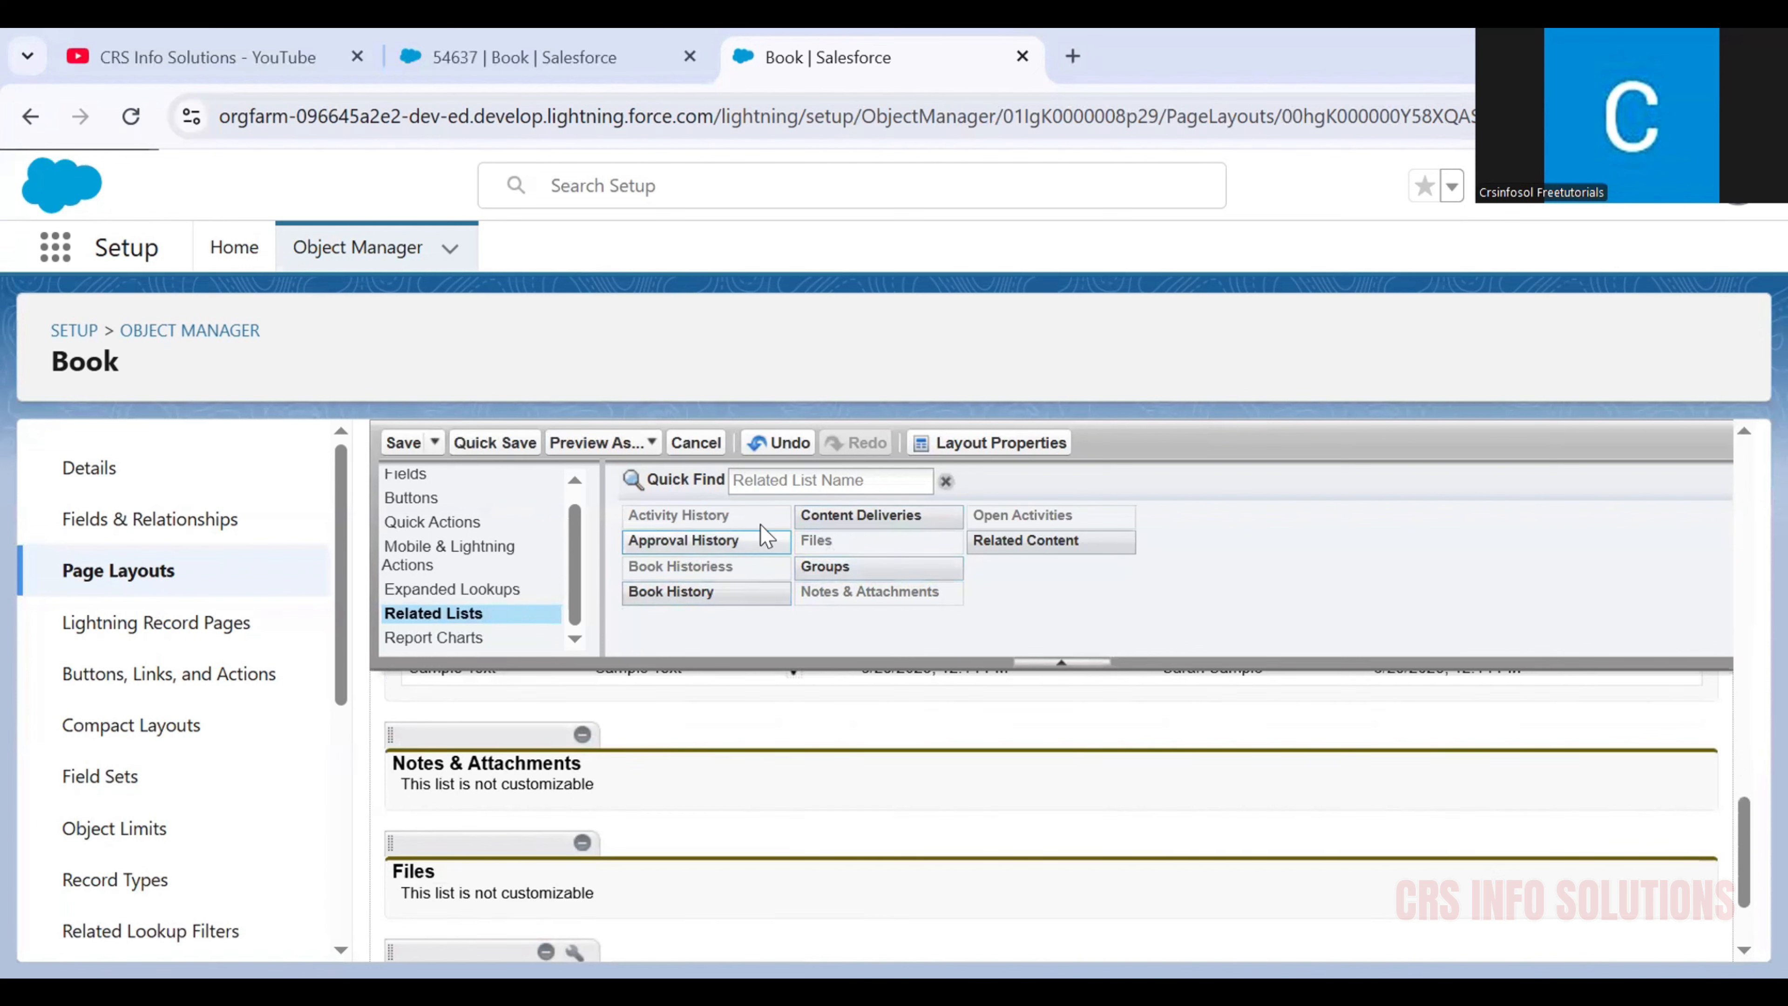
{"action": "scroll", "coordinate": [511, 619], "scroll_direction": "up", "scroll_amount": 1}
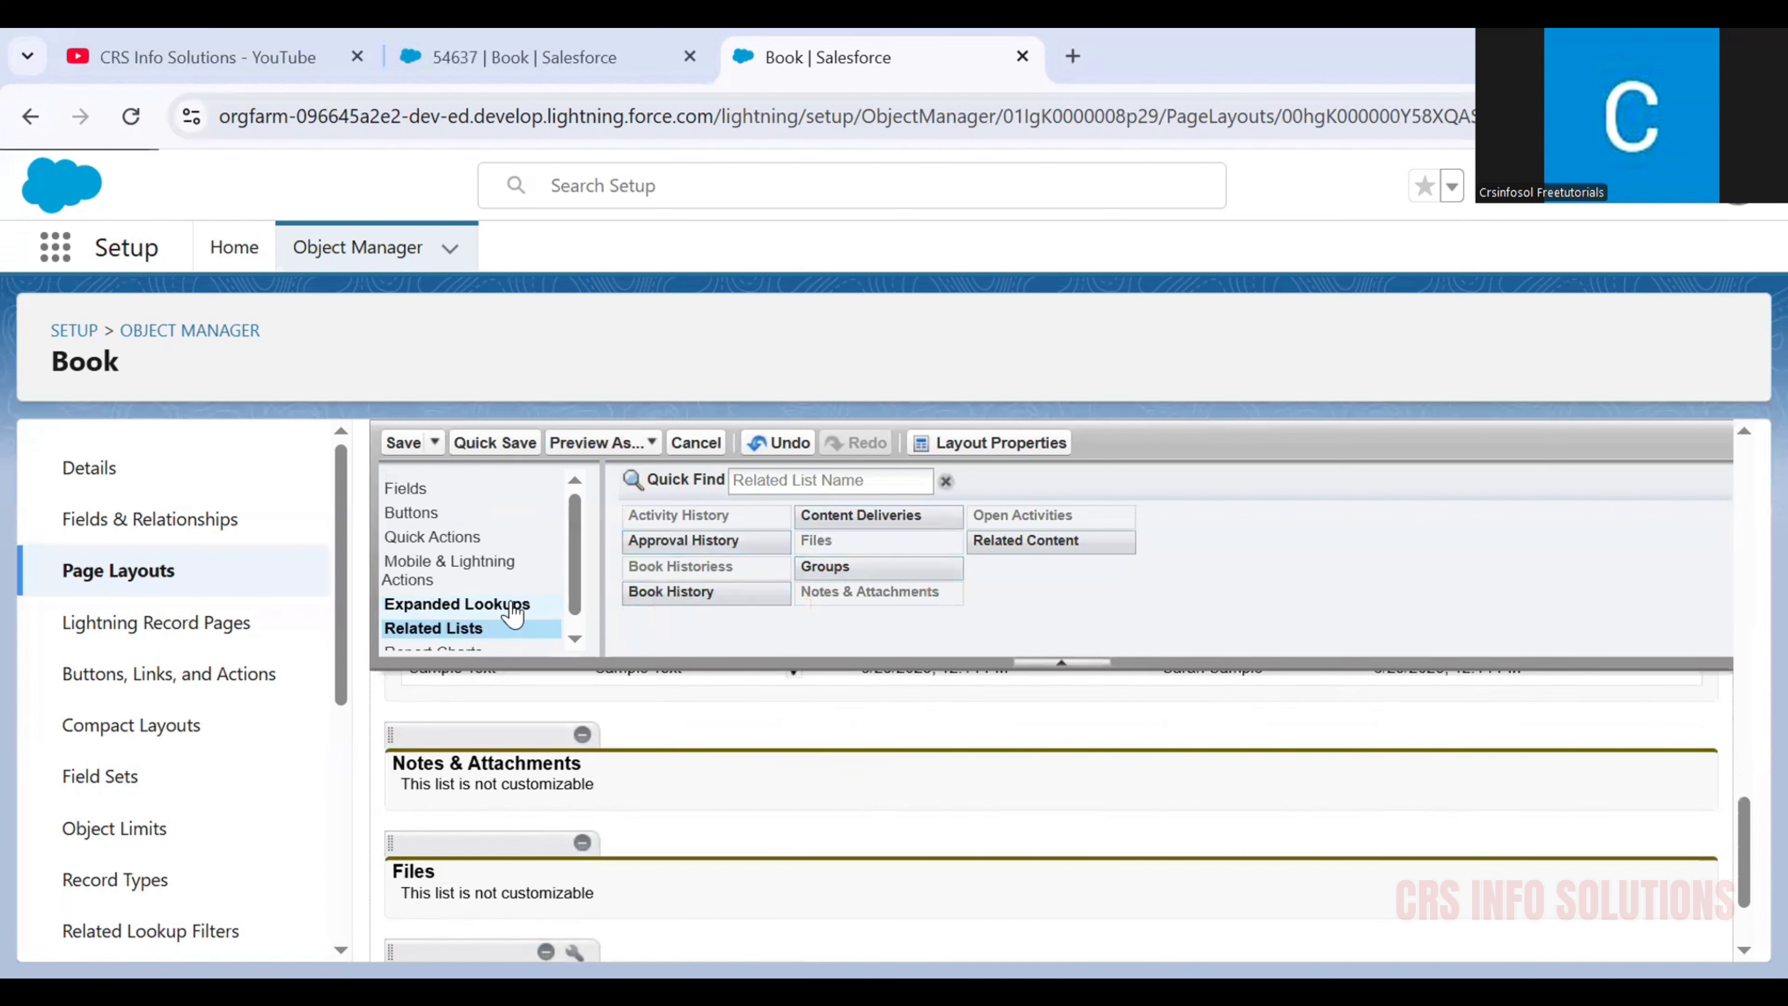
{"action": "left_click", "coordinate": [486, 452]}
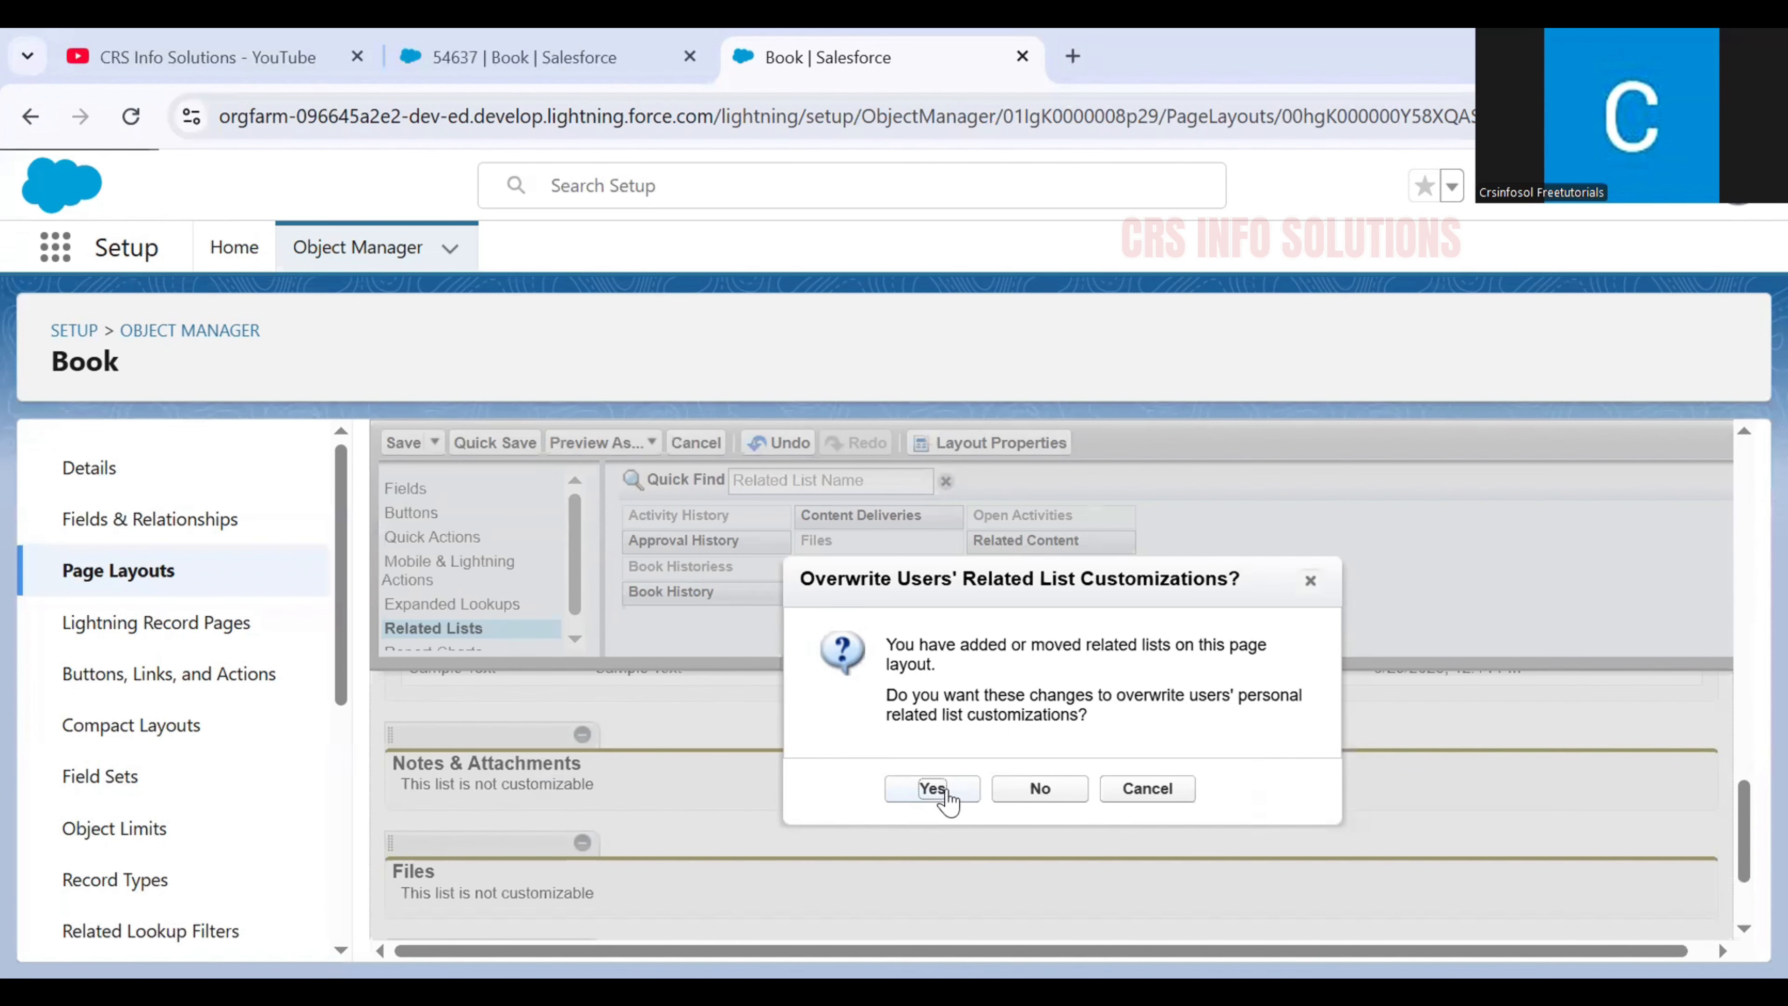
{"action": "left_click", "coordinate": [944, 792]}
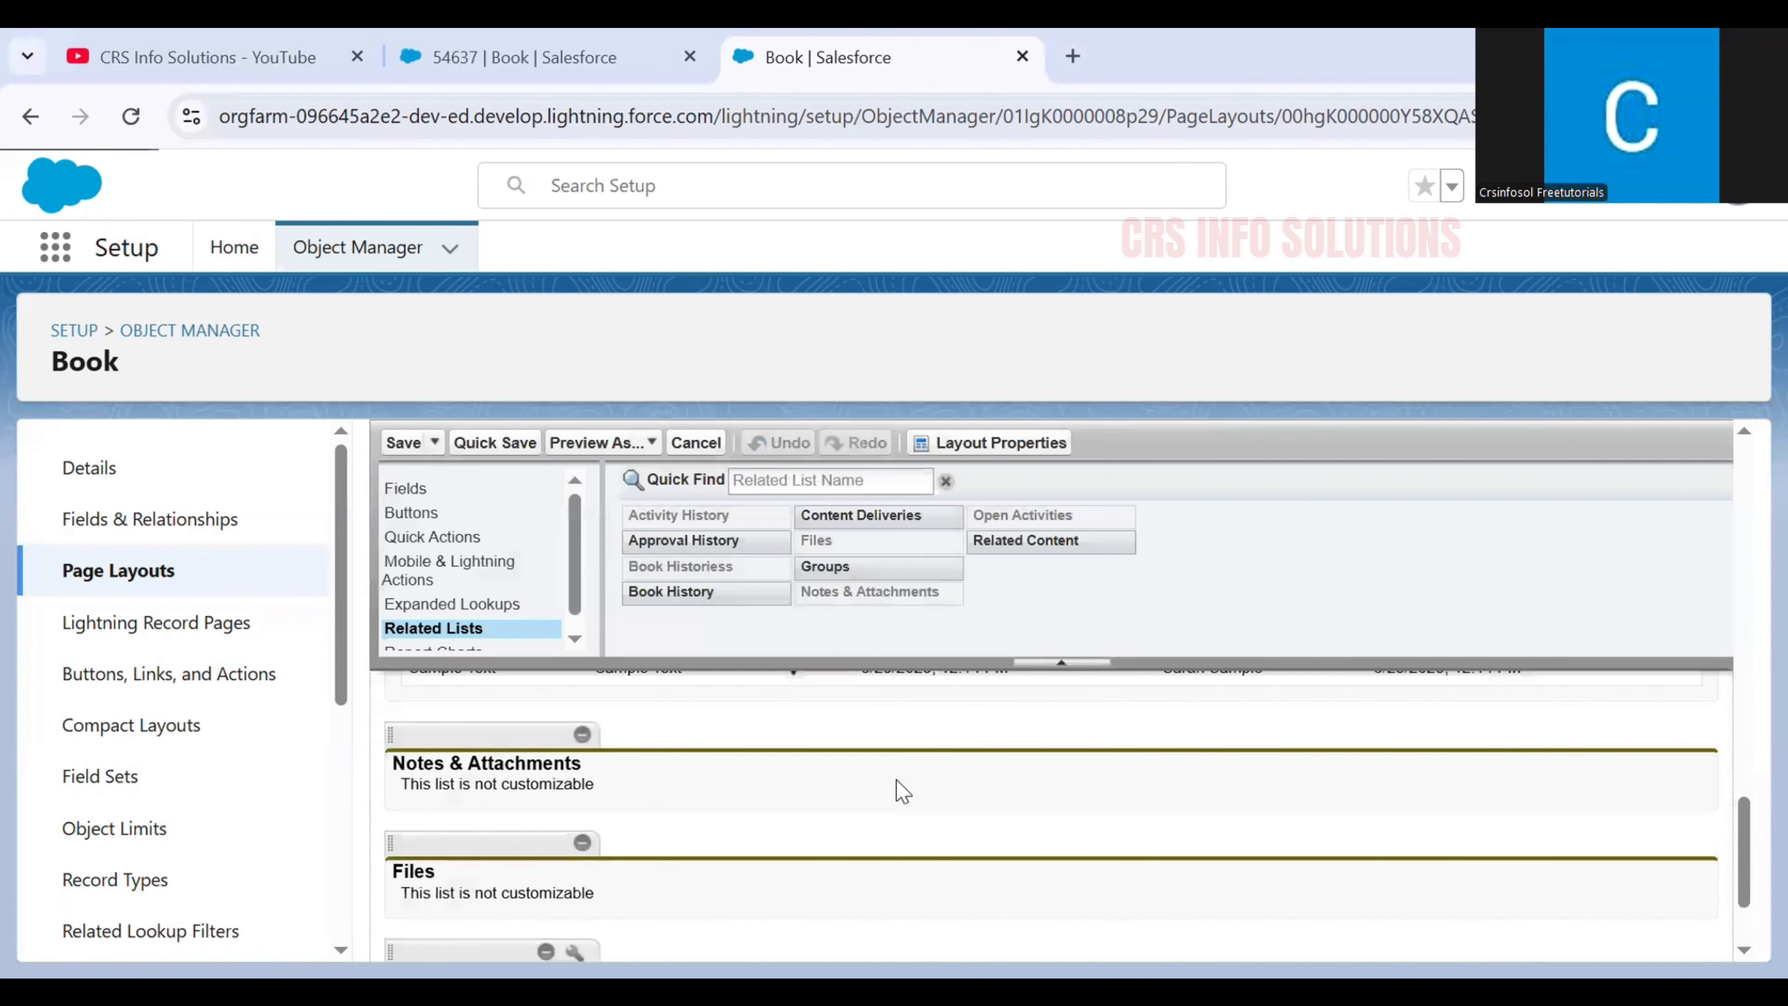
{"action": "left_click", "coordinate": [398, 444]}
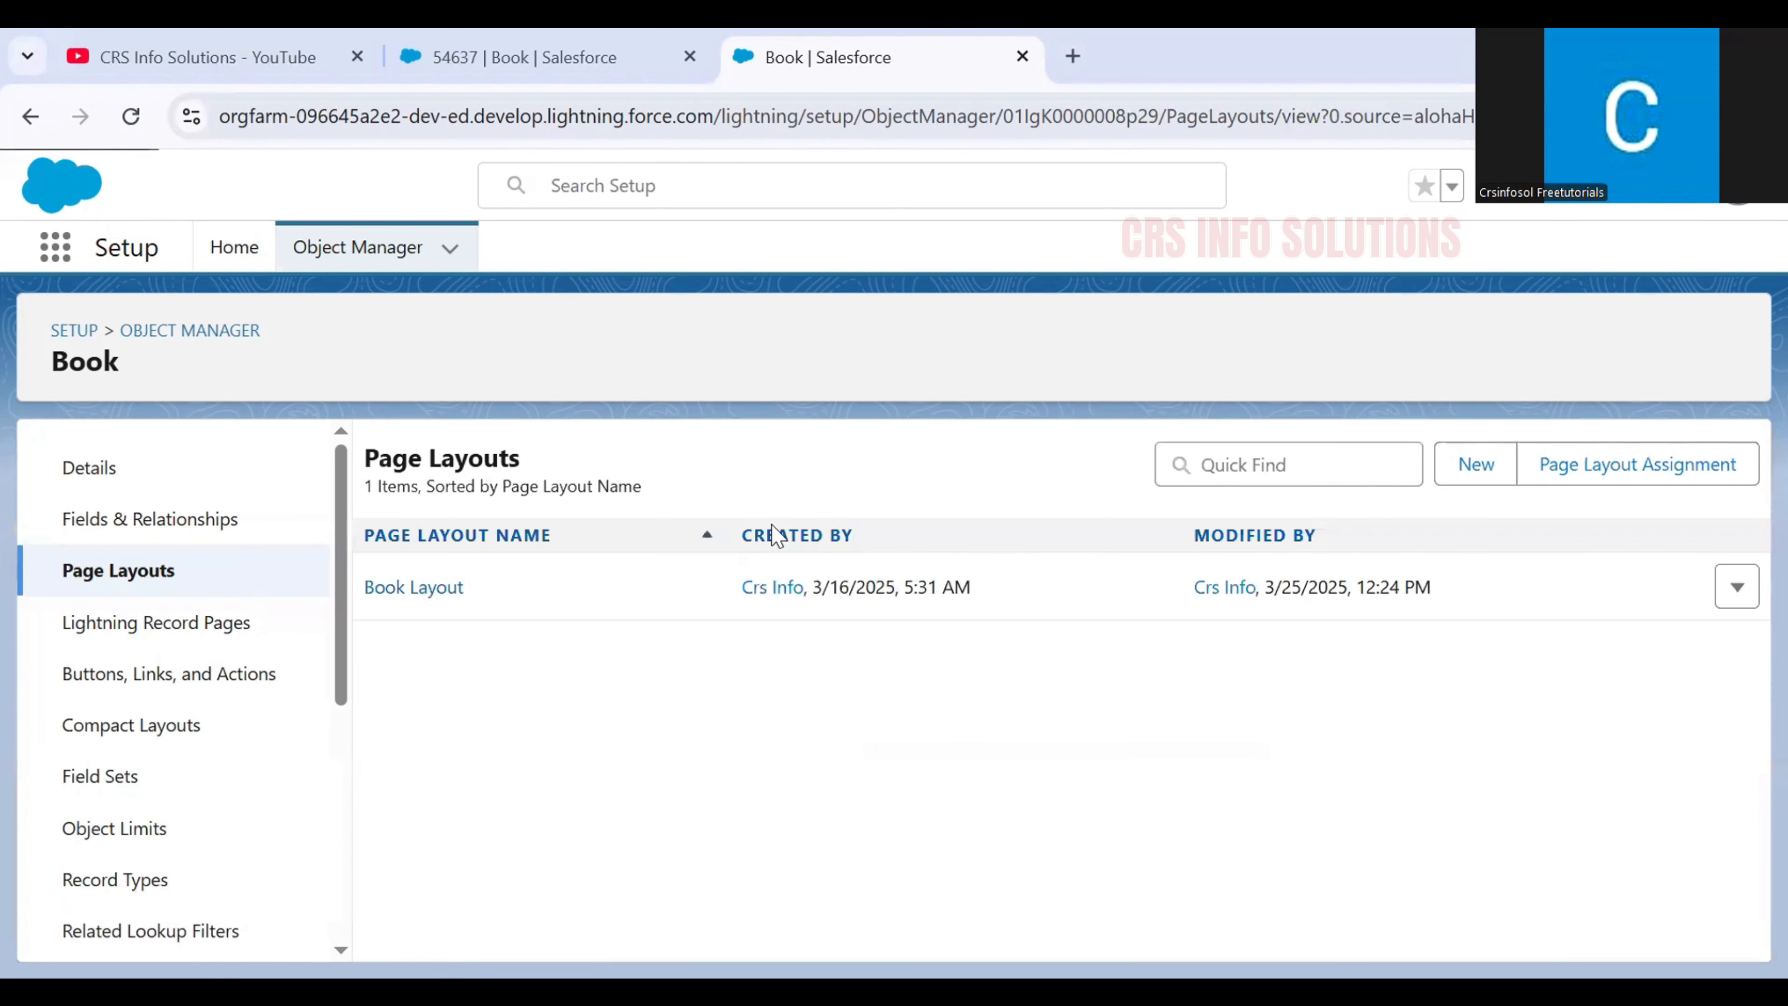
Step: Reload the Book record and check its Files related list and the field sections in its details
{"action": "left_click", "coordinate": [593, 78]}
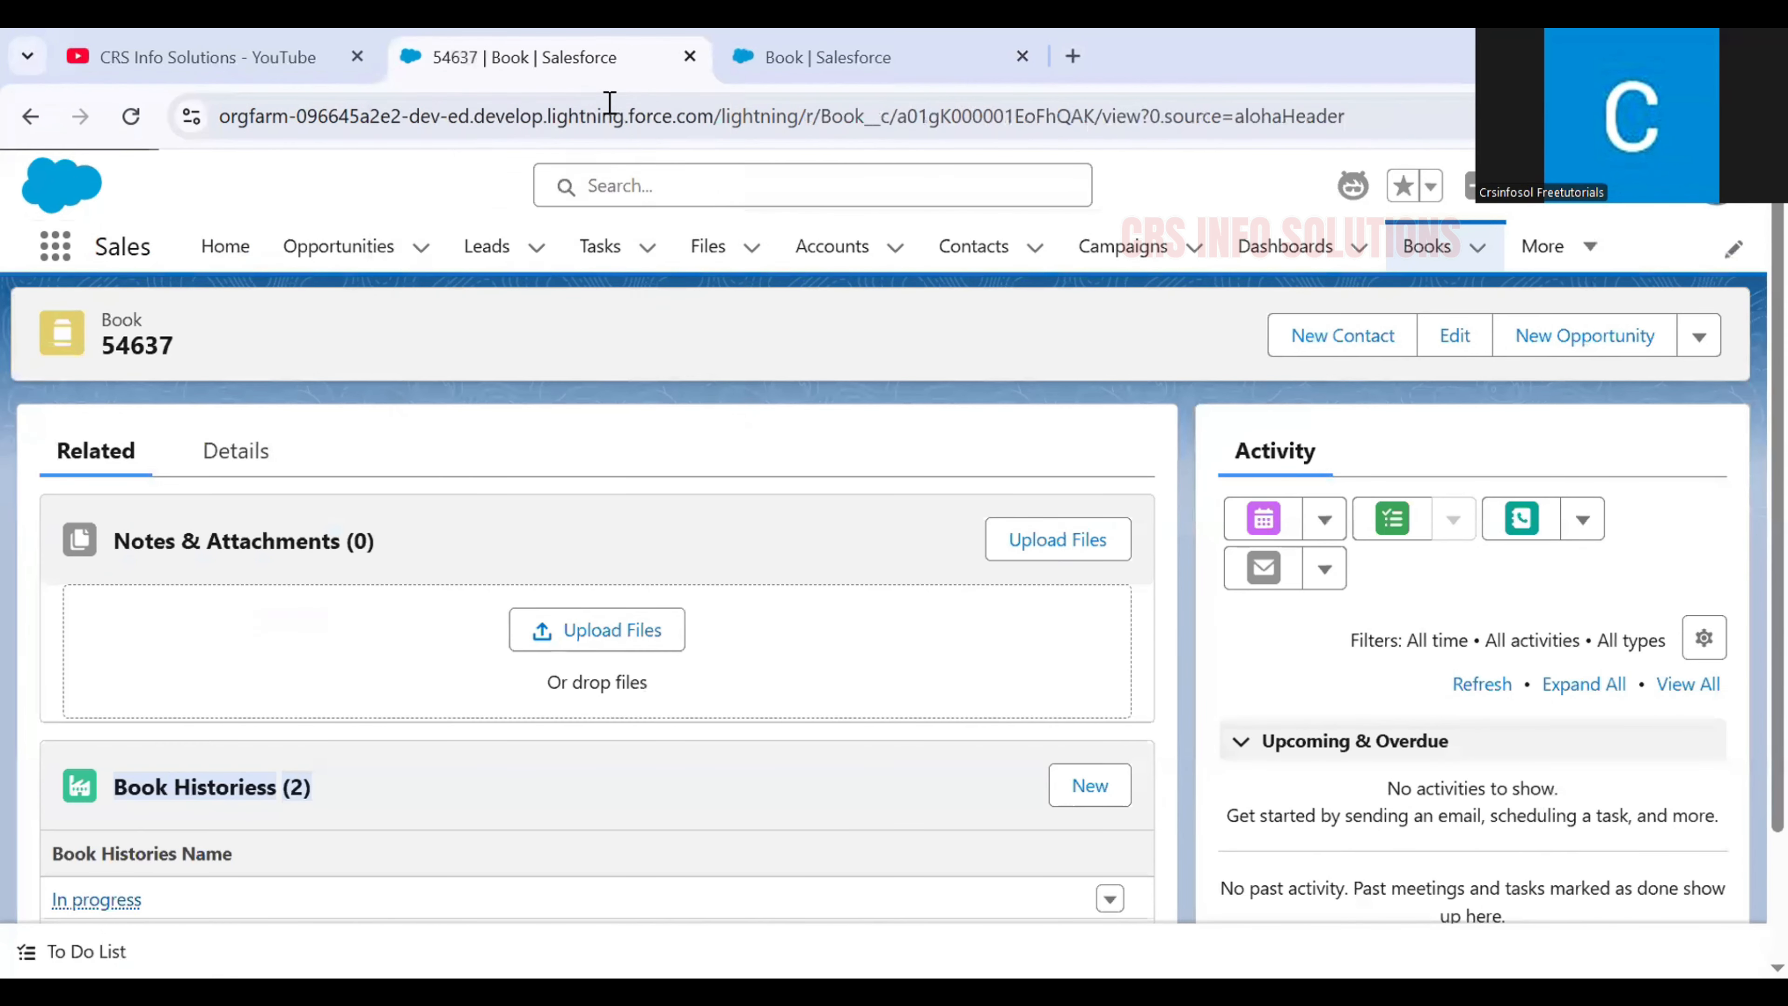
{"action": "left_click", "coordinate": [131, 122]}
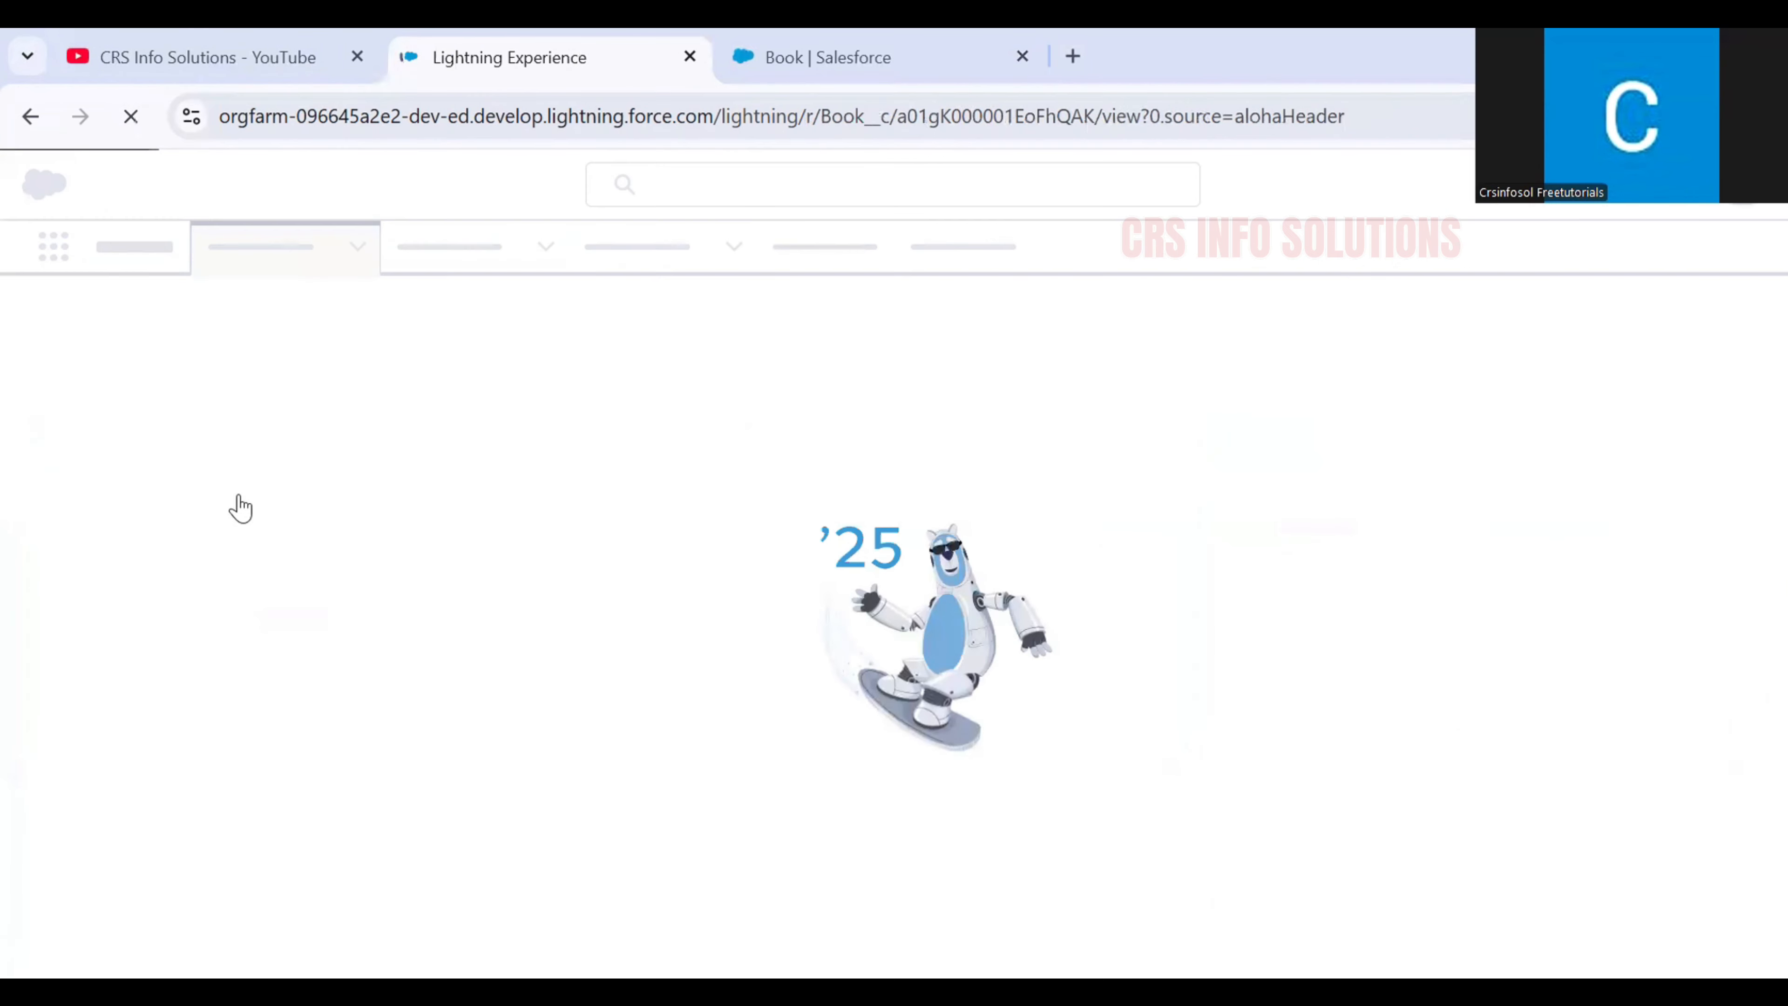
{"action": "scroll", "coordinate": [347, 611], "scroll_direction": "down", "scroll_amount": 2}
{"action": "left_click", "coordinate": [346, 611]}
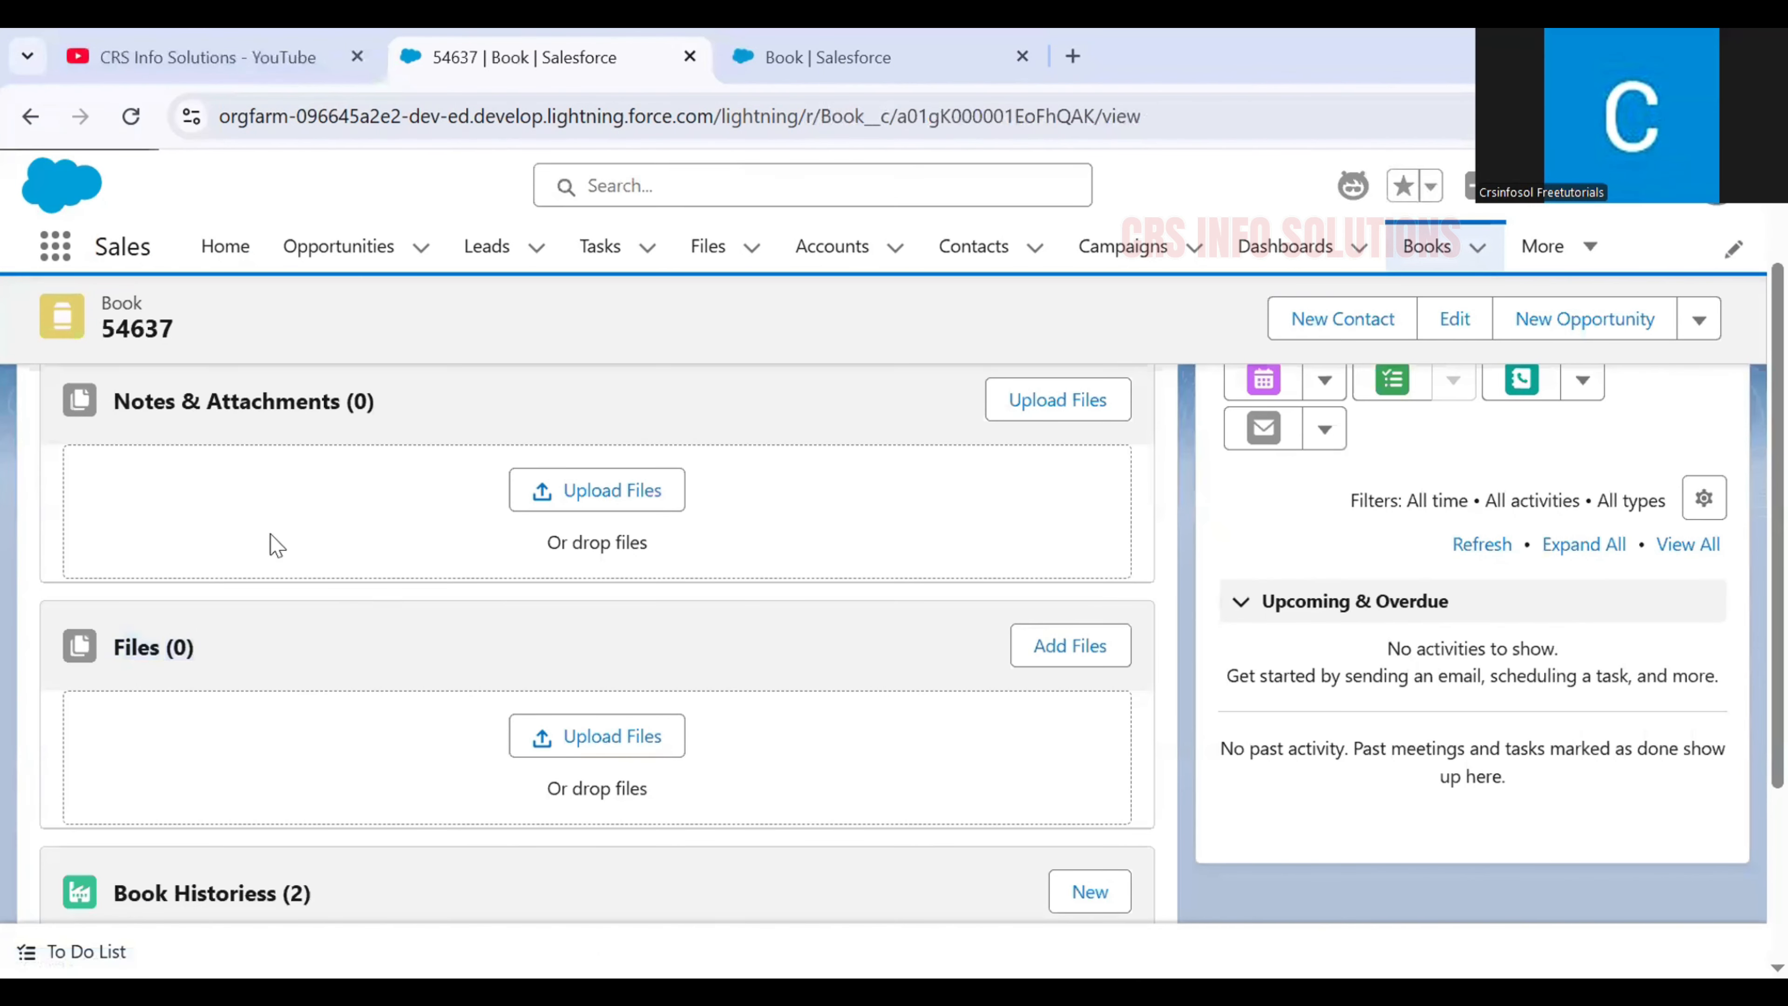
{"action": "left_click_drag", "start_coordinate": [264, 644], "coordinate": [118, 682]}
{"action": "scroll", "coordinate": [254, 721], "scroll_direction": "down", "scroll_amount": 1}
{"action": "scroll", "coordinate": [267, 724], "scroll_direction": "up", "scroll_amount": 1}
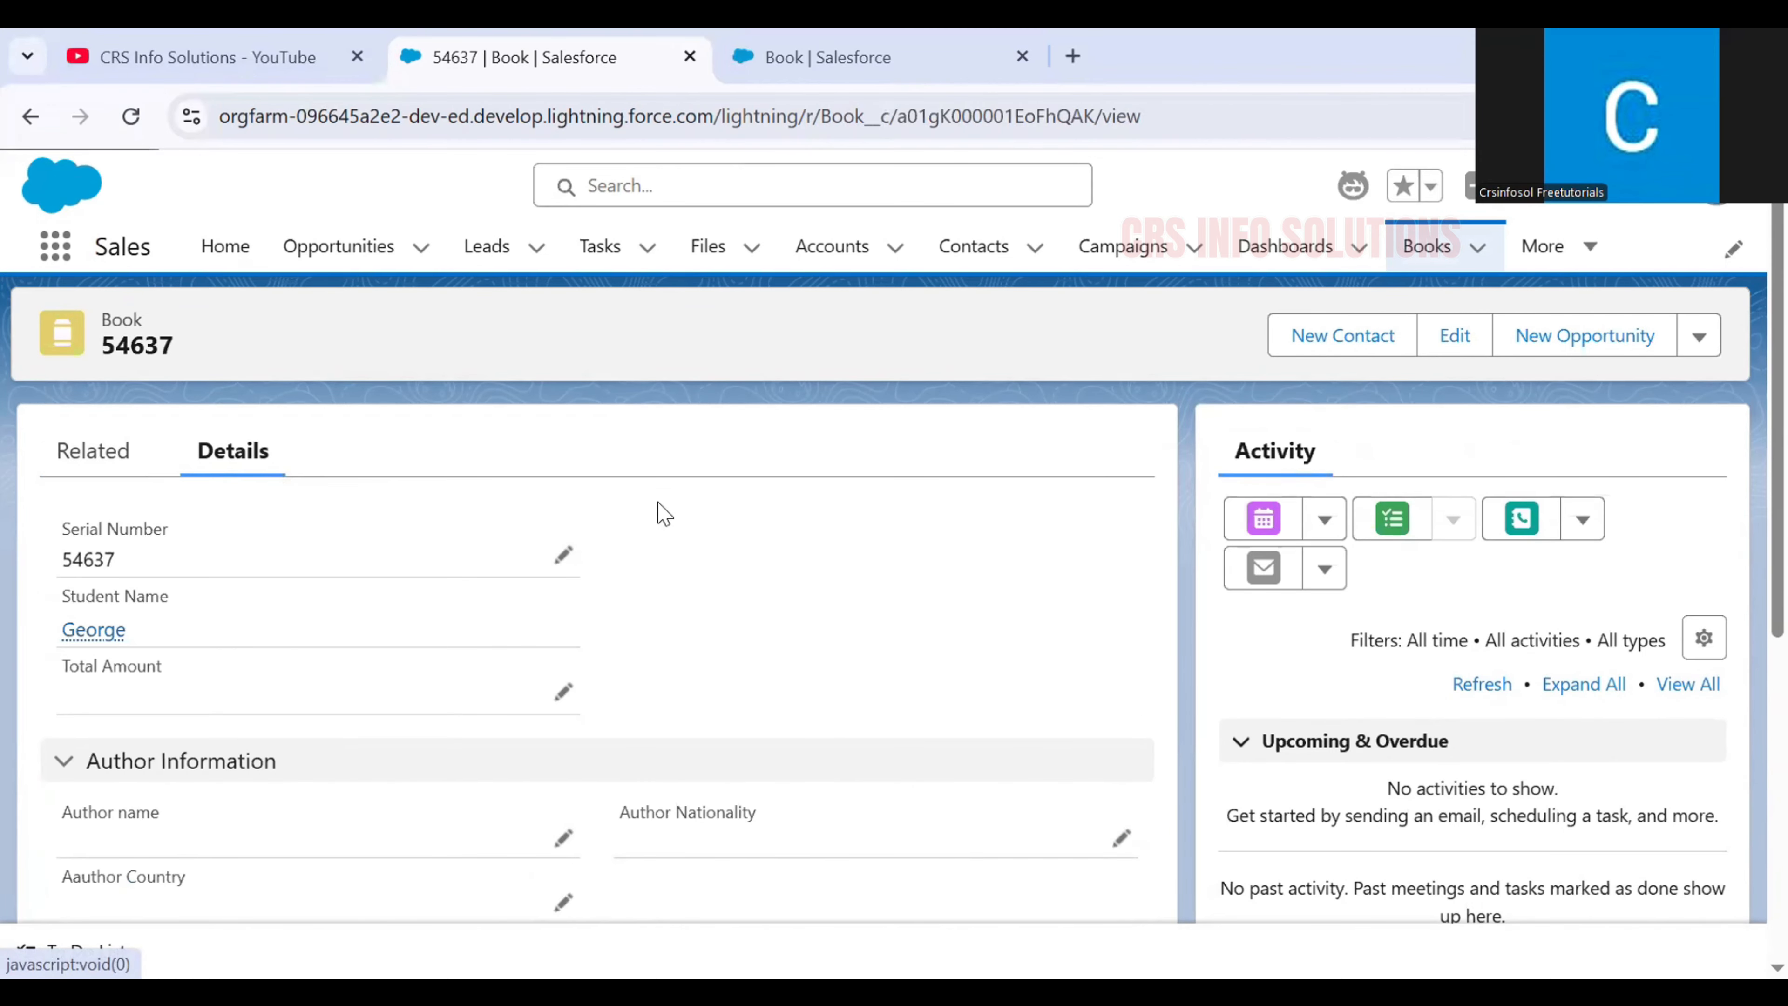
Step: Reopen Book Layout in Setup, view its layout properties while keeping the name, and leave the editor without saving
{"action": "left_click", "coordinate": [860, 44]}
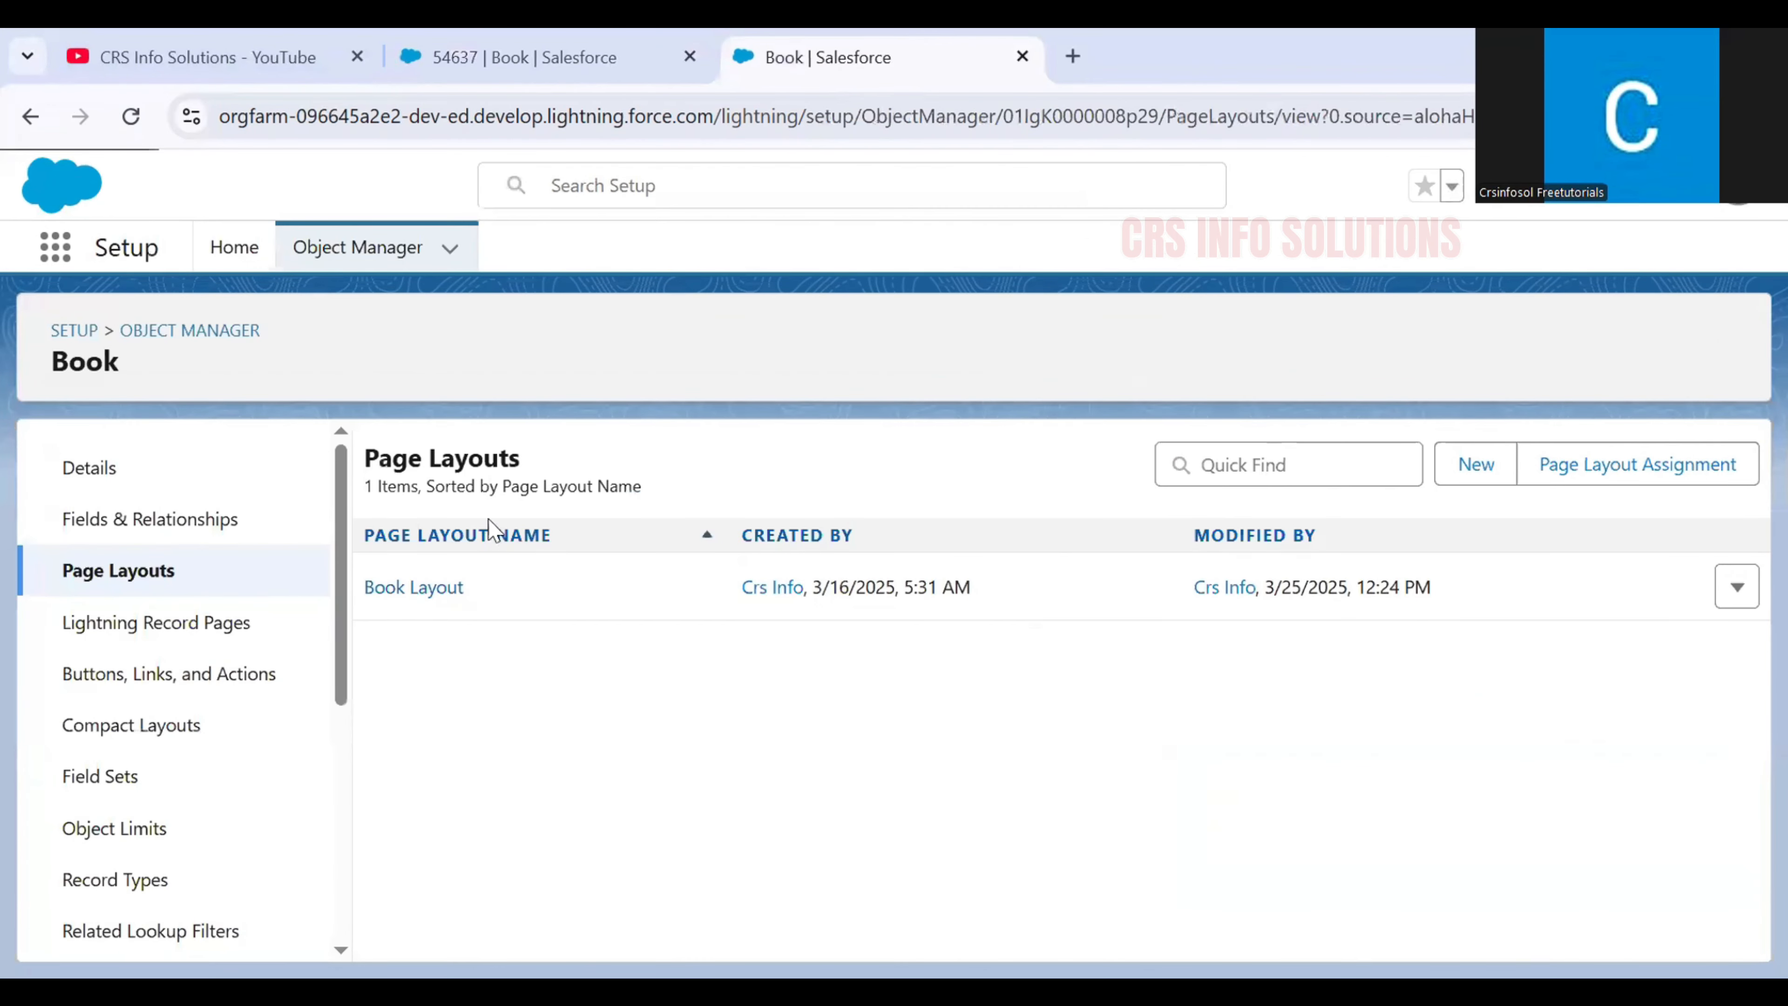
{"action": "left_click", "coordinate": [379, 590]}
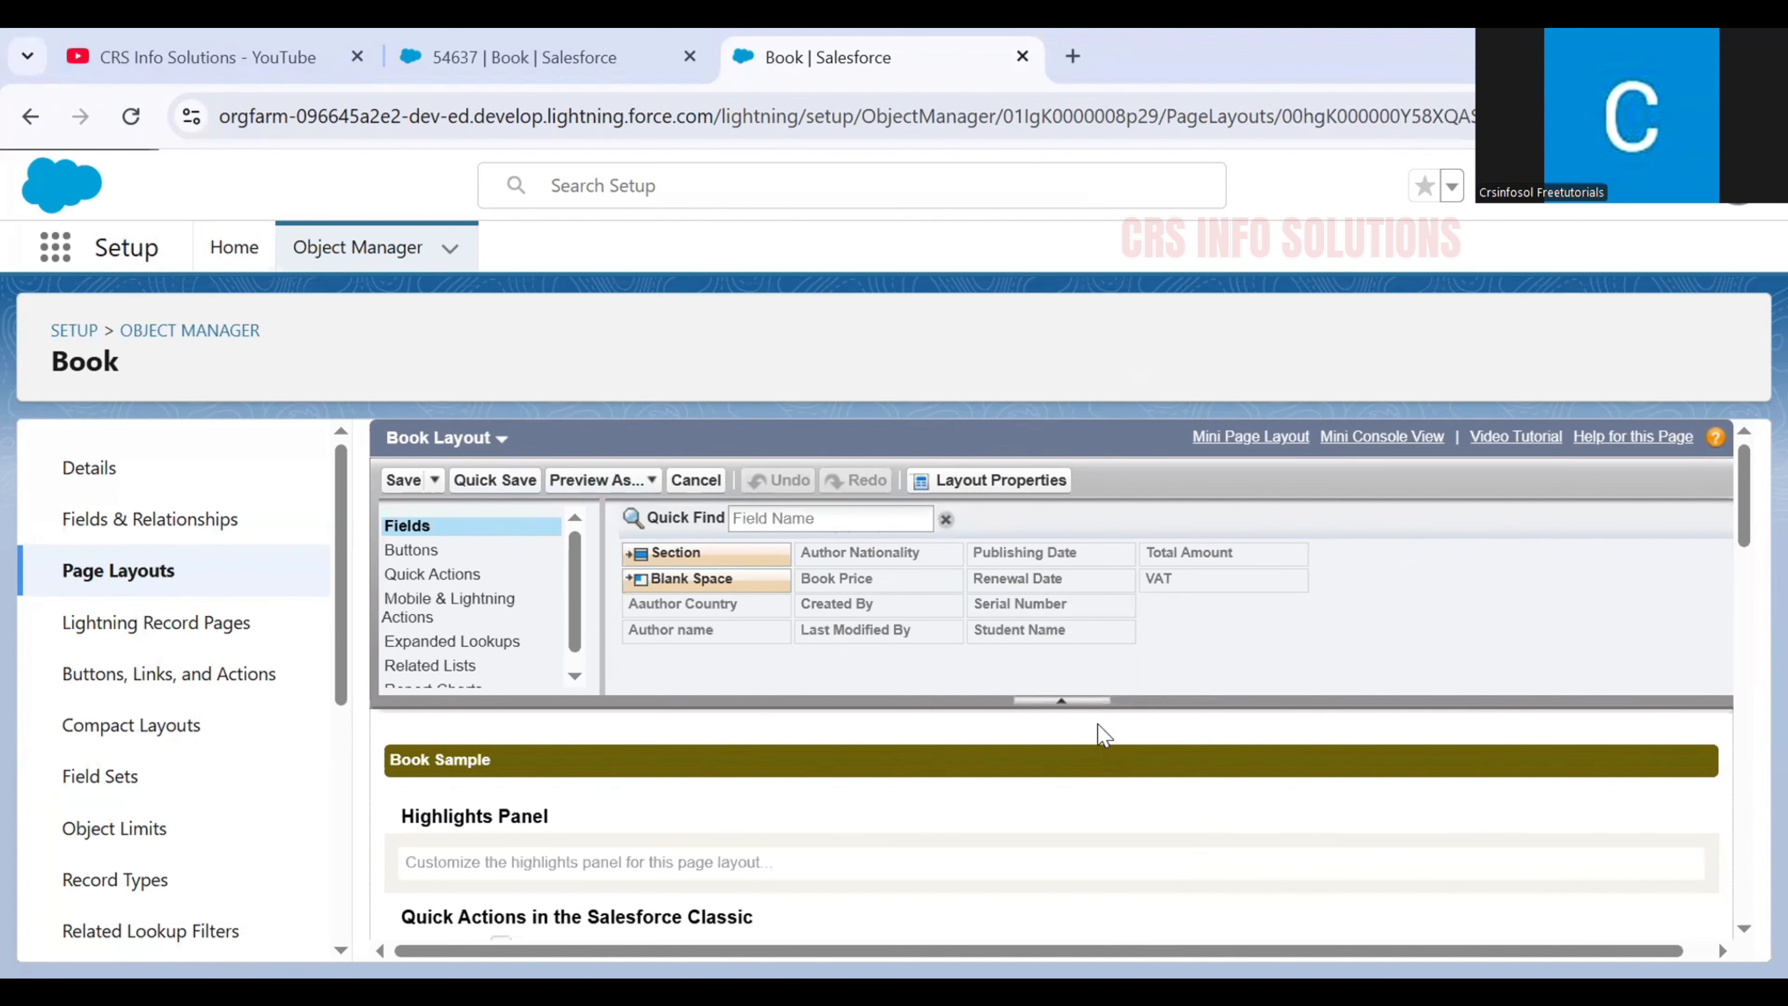
{"action": "left_click", "coordinate": [1019, 484]}
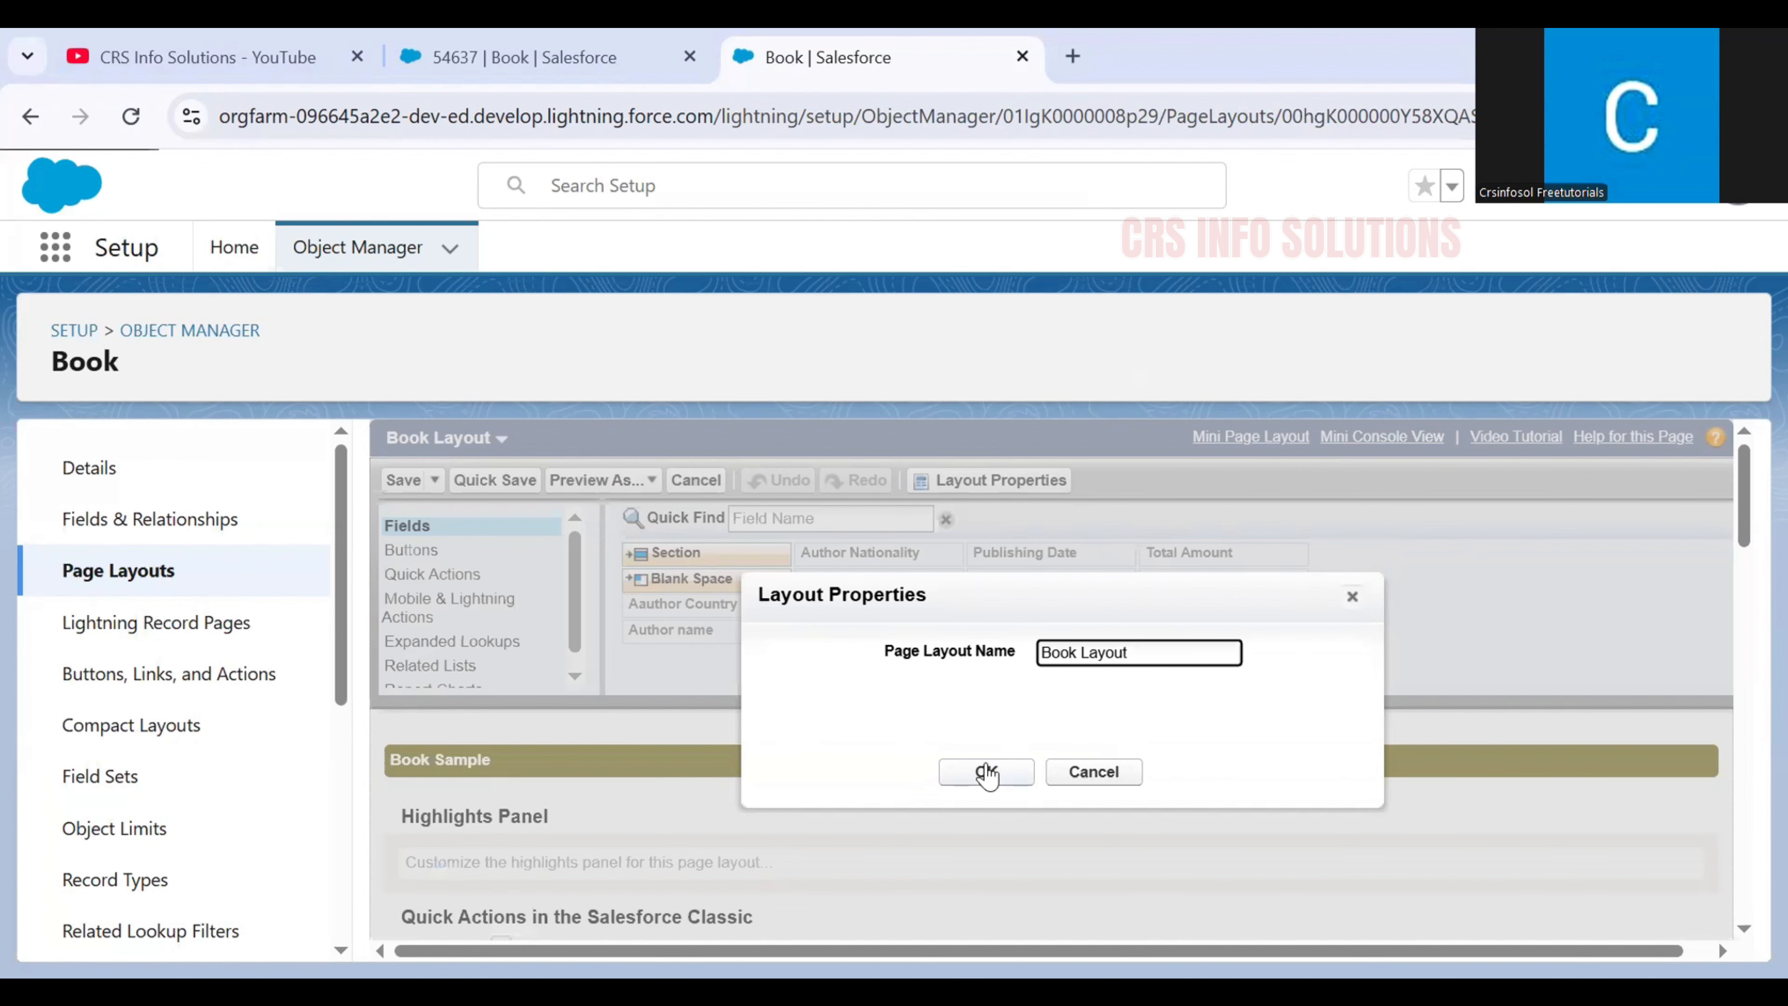
{"action": "left_click", "coordinate": [986, 771]}
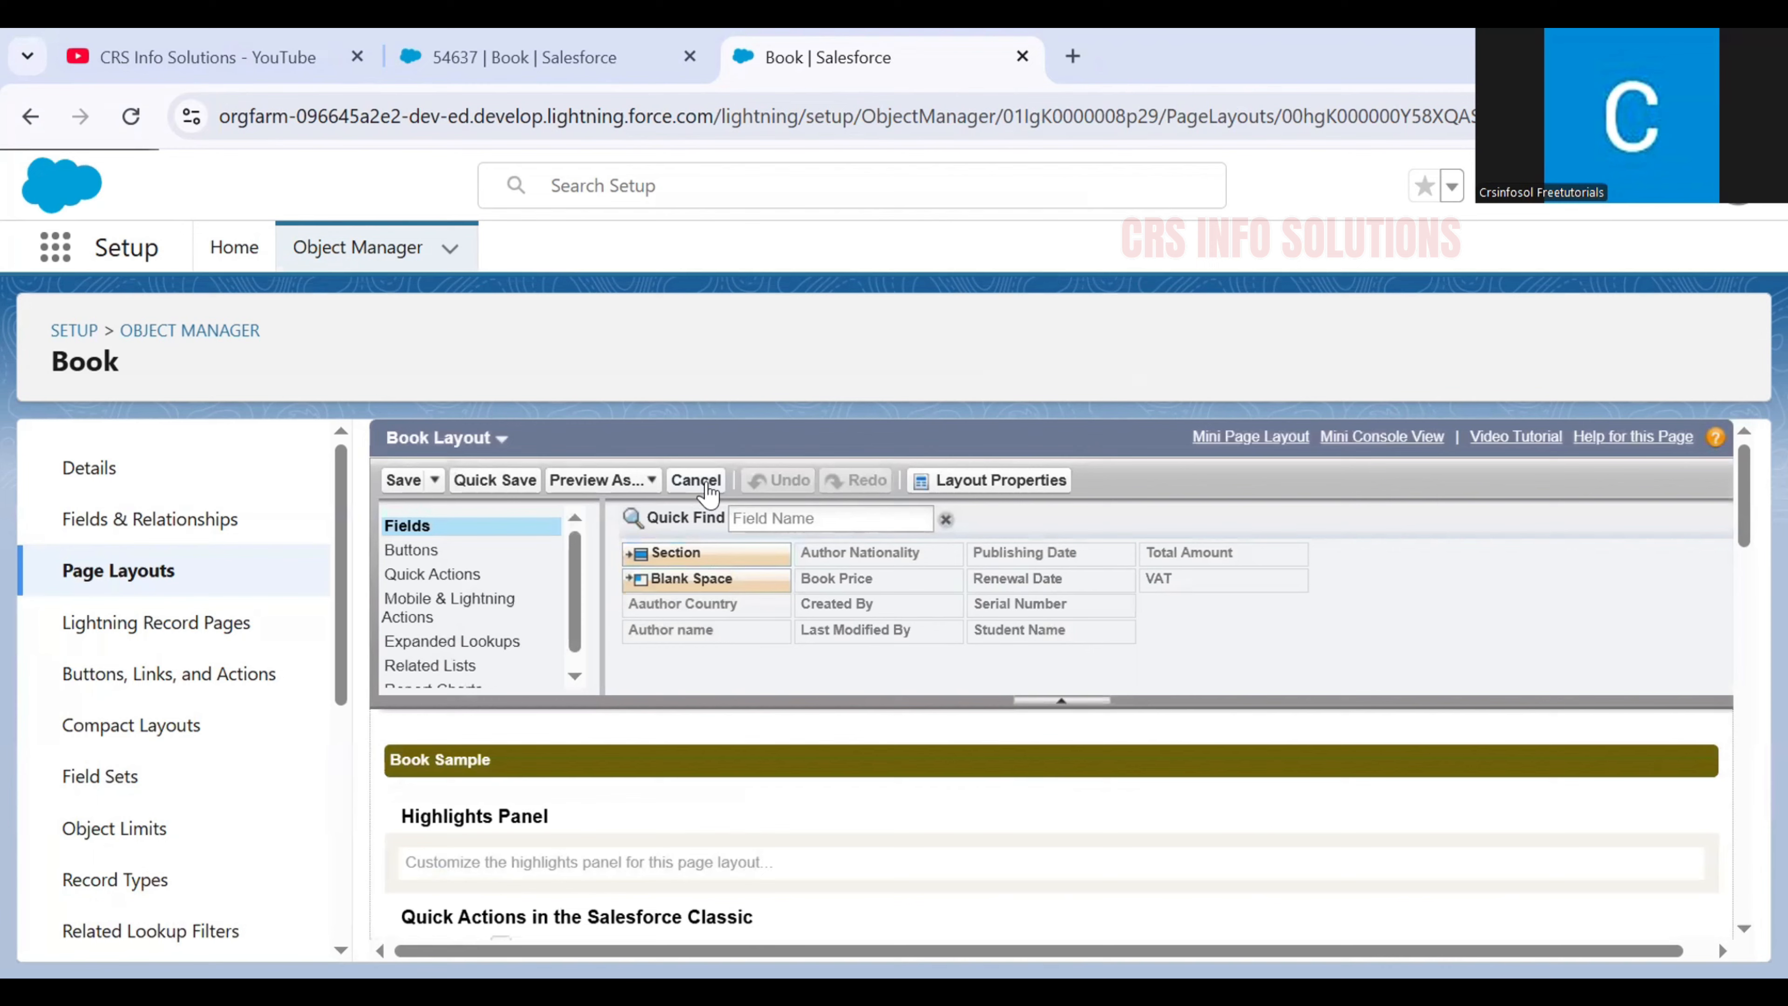
{"action": "left_click", "coordinate": [708, 492]}
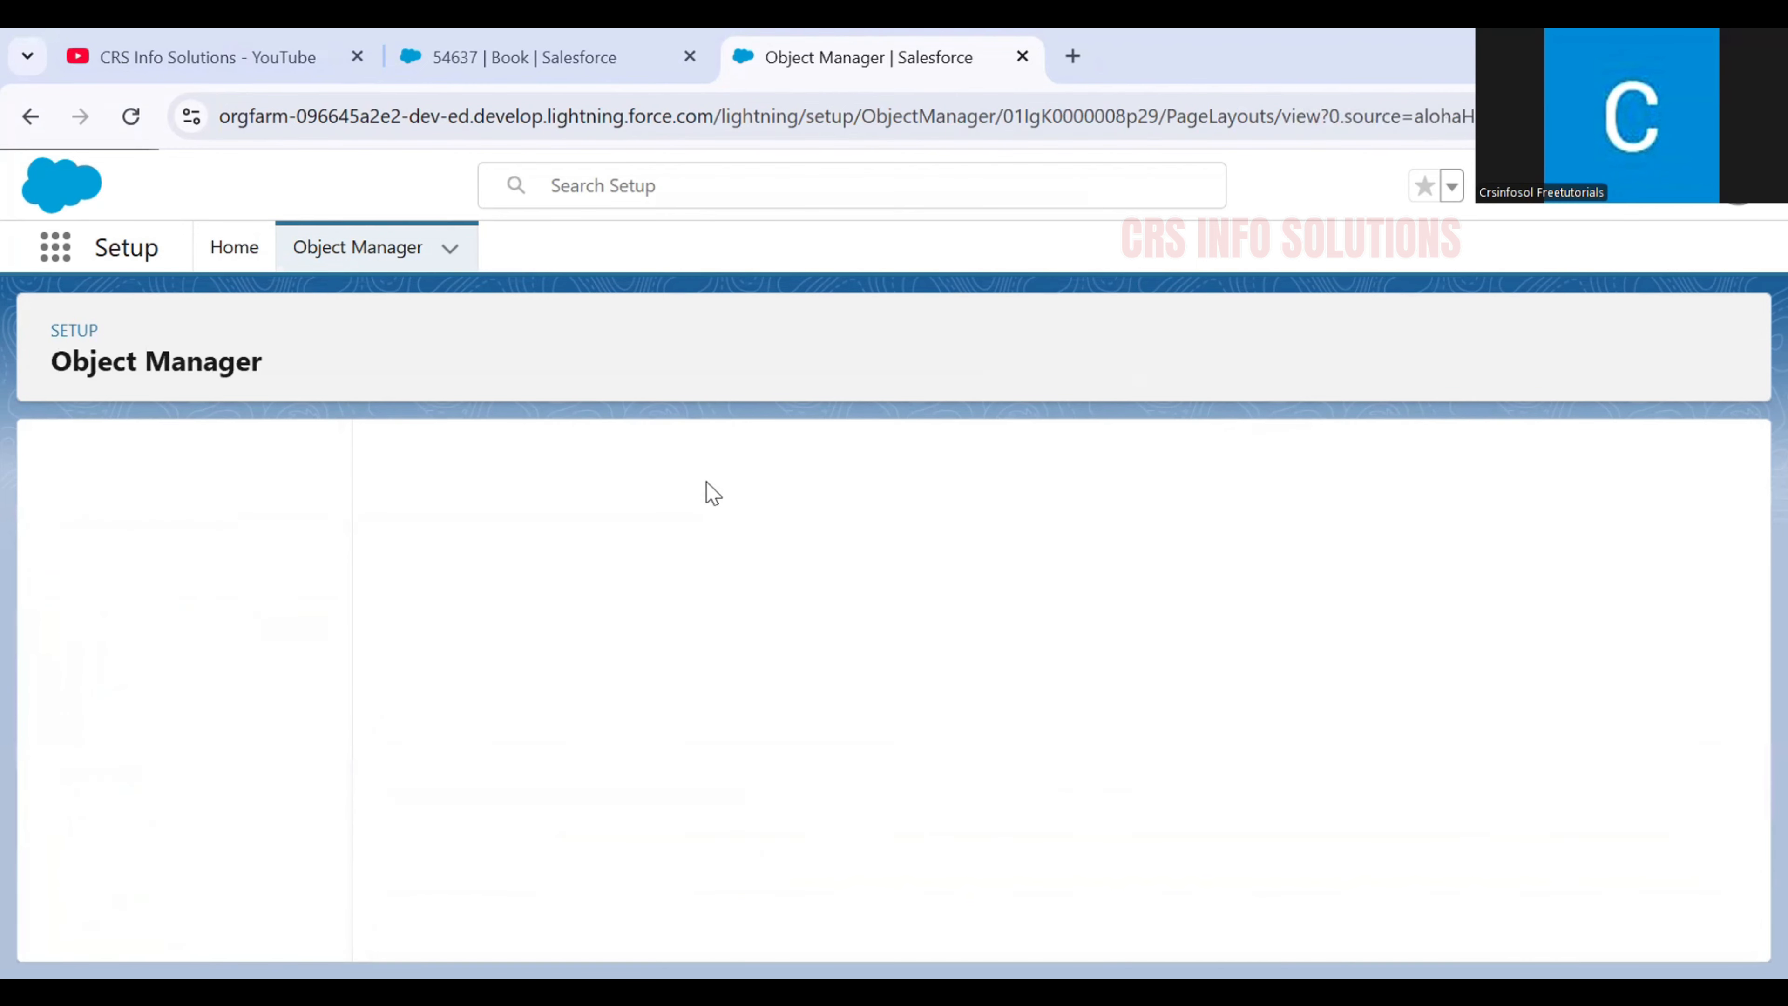